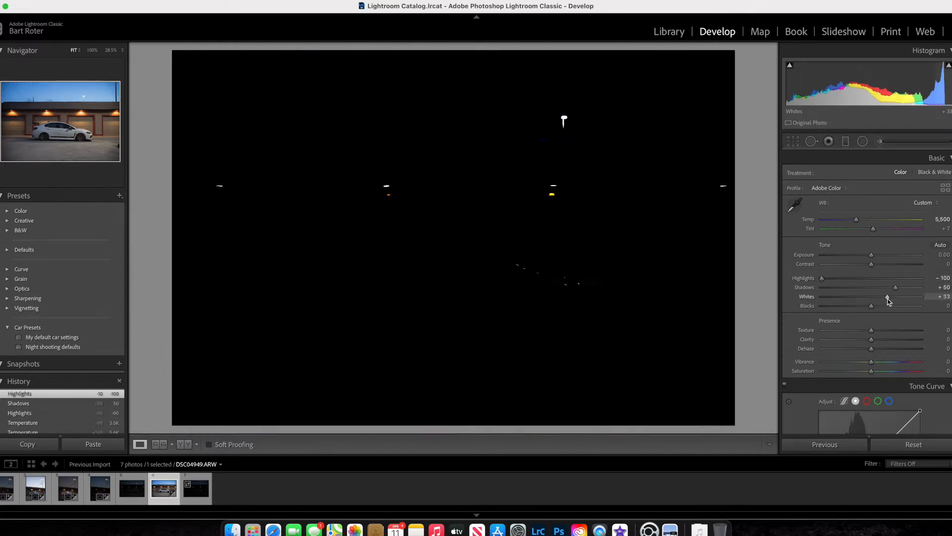
Set Whites to +15 and Blacks to 0, and set the white balance temperature to 5,500
double_click(877, 306)
left_click_drag(447, 303, 493, 299)
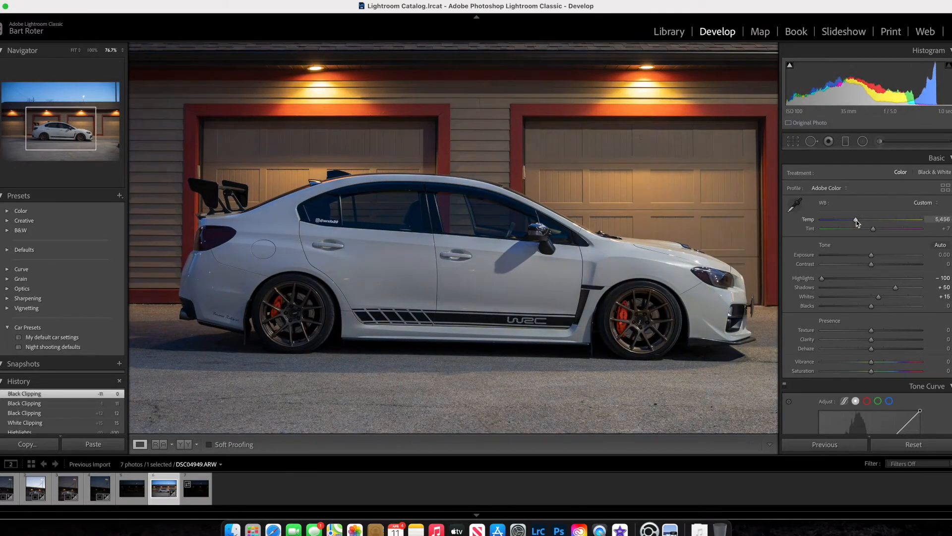
type("5500")
key("Return")
left_click_drag(489, 253, 447, 253)
Set Texture, Clarity, Dehaze and Vibrance to +10 each, and Saturation to −20
left_click_drag(598, 264, 621, 264)
left_click_drag(344, 165, 321, 164)
left_click_drag(606, 276, 617, 277)
scroll(530, 325, "down", 1)
left_click_drag(891, 317, 876, 327)
left_click_drag(876, 318, 877, 350)
left_click_drag(871, 359, 861, 359)
Pull the midtones of the tone curve down slightly with a custom curve point
scroll(873, 327, "down", 5)
mouse_move(861, 222)
left_mouse_down()
mouse_move(841, 223)
mouse_move(861, 222)
mouse_move(868, 234)
left_mouse_up()
scroll(864, 287, "down", 4)
left_click(857, 318)
left_click(860, 328)
key("super+z")
key("super+shift+z")
scroll(855, 296, "down", 1)
key("super+z")
Shift the Aqua hue and set the saturation of Red to +10, Orange to +20, and Aqua and Blue to −100
scroll(865, 250, "down", 5)
left_click(800, 211)
left_click_drag(875, 273, 807, 284)
left_click(844, 211)
left_click_drag(886, 249, 880, 237)
Remove chromatic aberration and enable the lens profile corrections for DSC04949.ARW
scroll(838, 268, "down", 10)
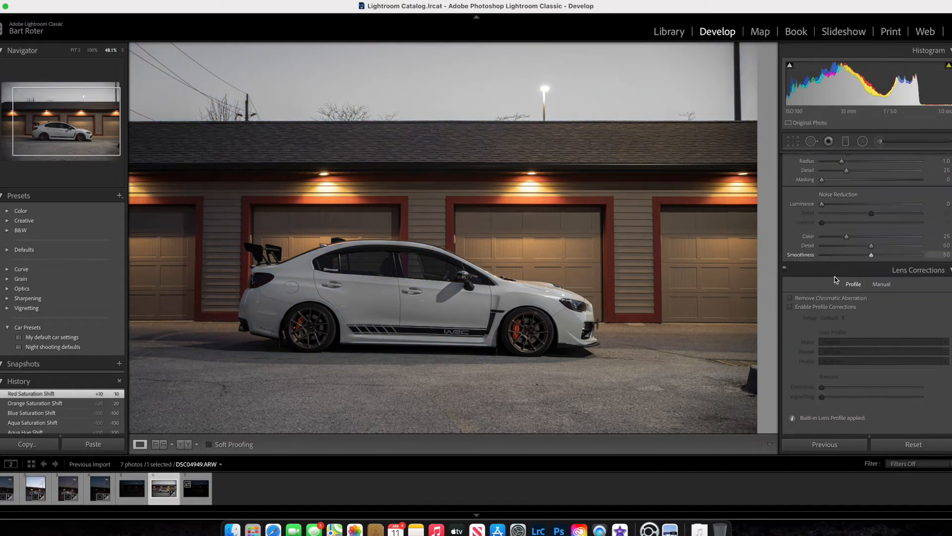
left_click(791, 299)
left_click(790, 307)
Set the luminance noise reduction to 40, checking the effect on the car's door and mirror
left_click_drag(433, 311, 764, 242)
left_click_drag(822, 204, 852, 205)
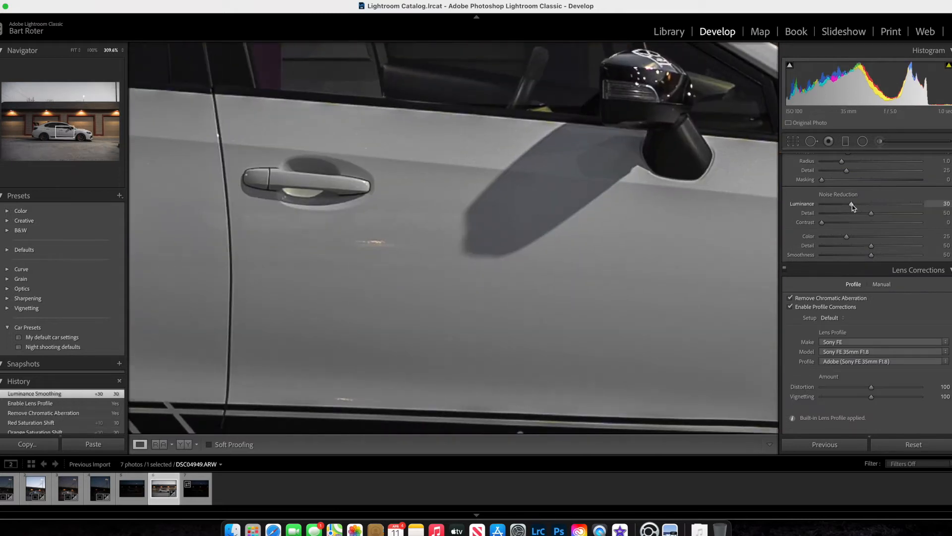
left_click_drag(580, 241, 544, 243)
left_click_drag(851, 205, 862, 204)
left_click_drag(572, 246, 288, 250)
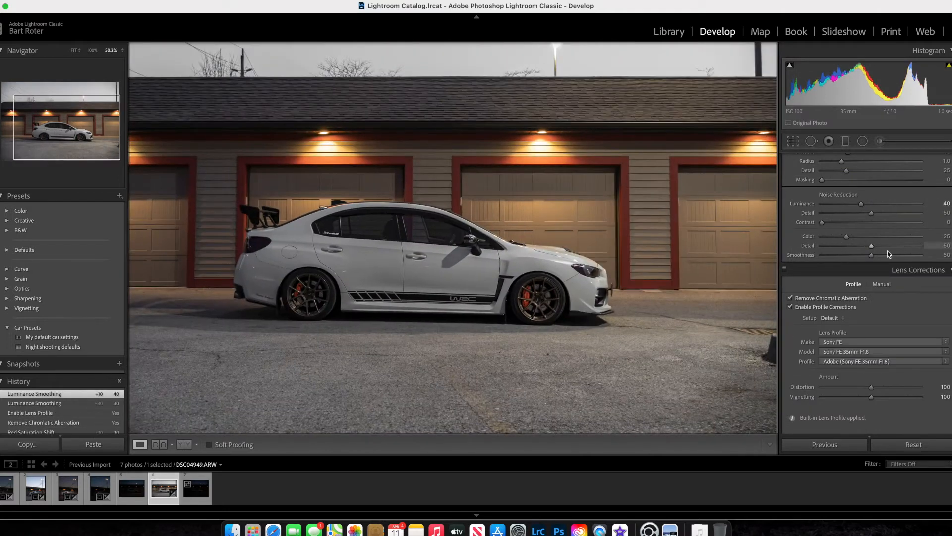
scroll(888, 254, "up", 20)
left_click_drag(456, 288, 401, 240)
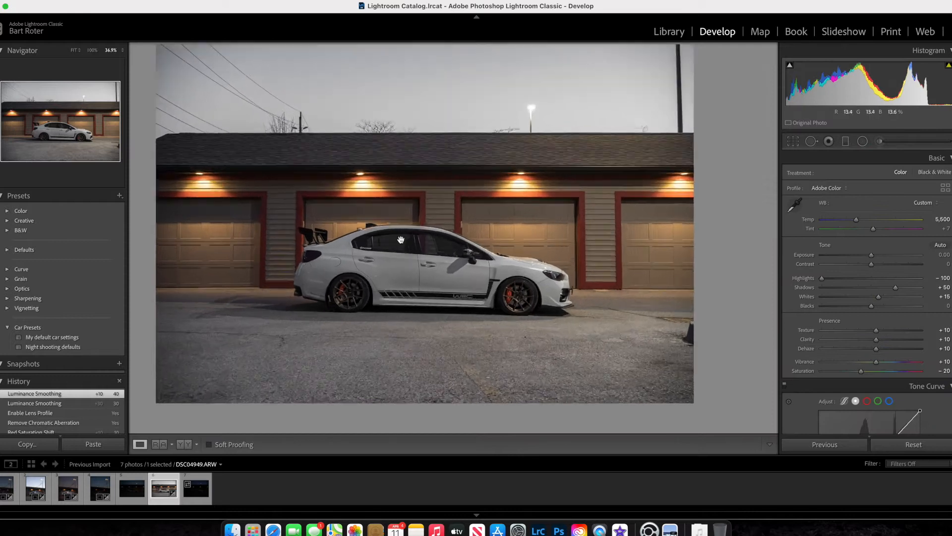
scroll(838, 306, "down", 10)
mouse_move(819, 333)
left_mouse_down()
mouse_move(837, 334)
mouse_move(820, 334)
left_mouse_up()
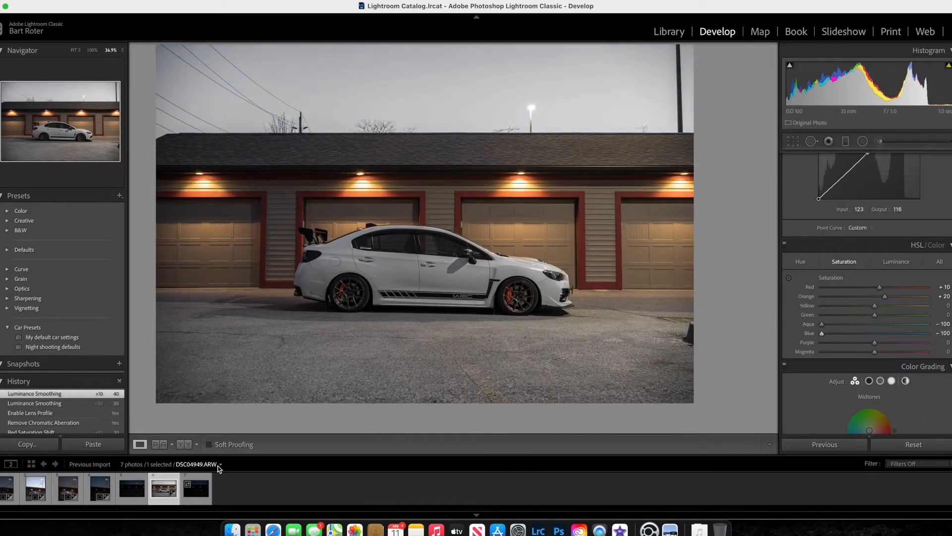
Open the dark exposure DSC04948.ARW and set its temperature to 5,500 and tint to +7
left_click(197, 490)
left_click(172, 493)
scroll(873, 308, "up", 10)
left_click(132, 489)
left_click(940, 219)
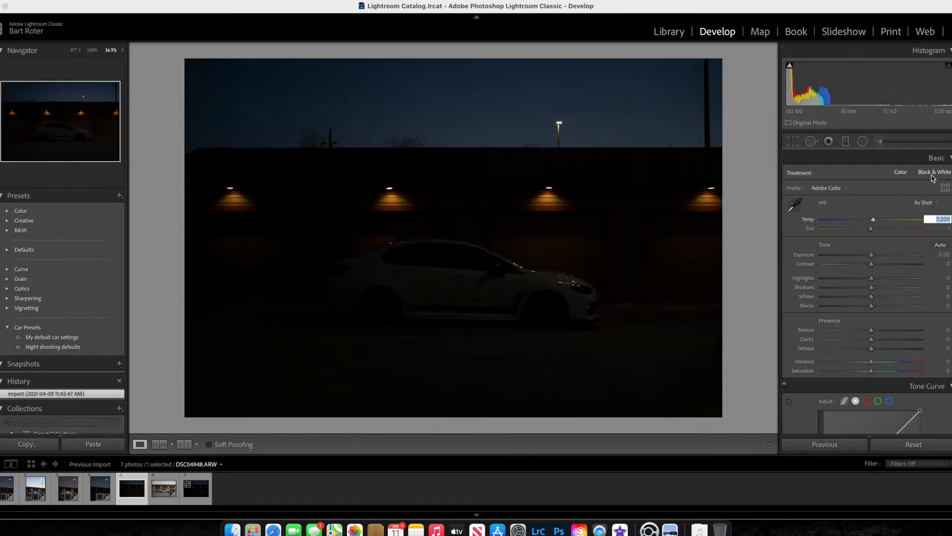
type("5500")
key("Tab")
type("7")
key("Return")
Remove chromatic aberration and enable the lens profile corrections on the dark exposures
scroll(873, 280, "down", 10)
left_click(791, 259)
left_click(790, 269)
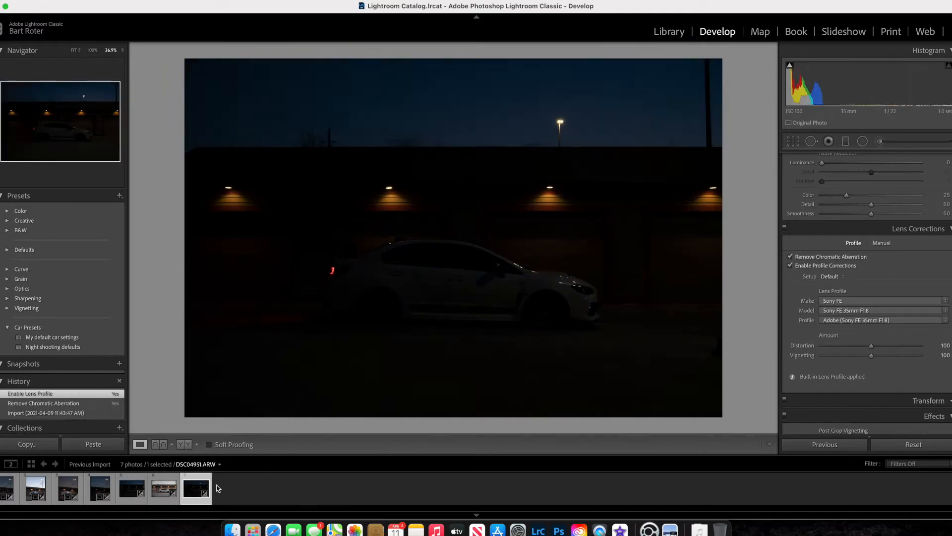
In DSC04948.ARW, set Exposure to +1.50, Highlights to −49, Shadows to +70, and Whites and Blacks to +10
scroll(866, 304, "up", 2)
scroll(897, 263, "up", 10)
left_click_drag(872, 279, 896, 288)
left_click_drag(871, 255, 886, 255)
mouse_move(896, 287)
left_mouse_down()
mouse_move(931, 292)
mouse_move(905, 287)
left_mouse_up()
left_click_drag(857, 278, 877, 297)
left_click_drag(871, 306, 875, 299)
Set Vibrance to +10 and Saturation to −20 for DSC04948.ARW
scroll(876, 308, "down", 3)
left_click_drag(871, 308, 861, 309)
left_click_drag(876, 299, 862, 309)
Lower the tone curve's midtones slightly and set the Aqua hue to +100
scroll(863, 310, "down", 3)
left_click_drag(870, 319, 930, 341)
scroll(808, 260, "down", 5)
left_click(801, 280)
left_click(844, 280)
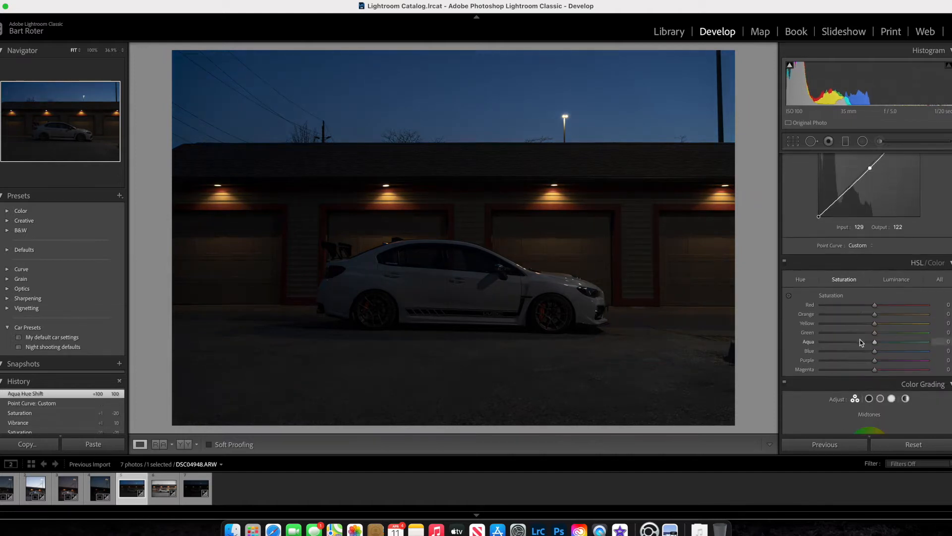
scroll(824, 316, "up", 8)
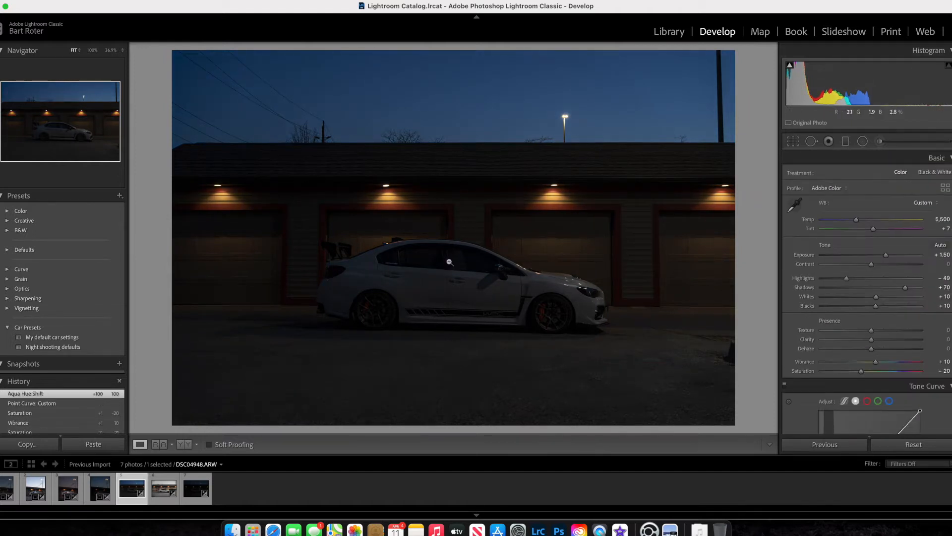
Open DSC04951.ARW and set its temperature to 5,500 and tint to +7
left_click(196, 488)
left_click(942, 219)
type("5500")
key("Tab")
type("7")
key("Return")
Match DSC04951.ARW to DSC04948.ARW with Exposure +1.50, Highlights −50, Shadows +70, Whites and Blacks +10, and Vibrance +9
left_click_drag(231, 299, 404, 296)
left_click_drag(872, 256, 877, 256)
left_click_drag(908, 287, 906, 287)
left_click_drag(872, 278, 884, 255)
left_click(141, 492)
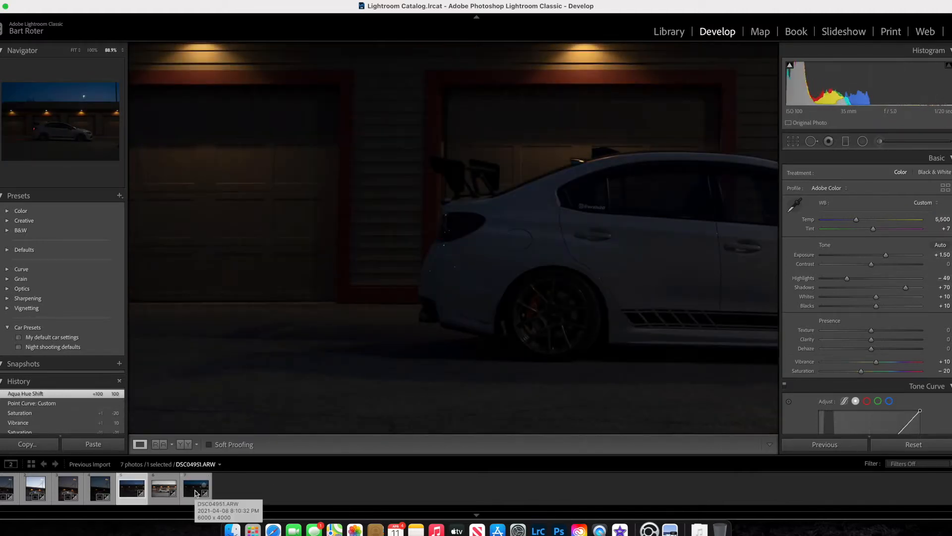
left_click(195, 492)
left_click_drag(884, 255, 886, 255)
left_click_drag(872, 297, 876, 306)
left_click_drag(872, 362, 876, 365)
left_click(531, 304)
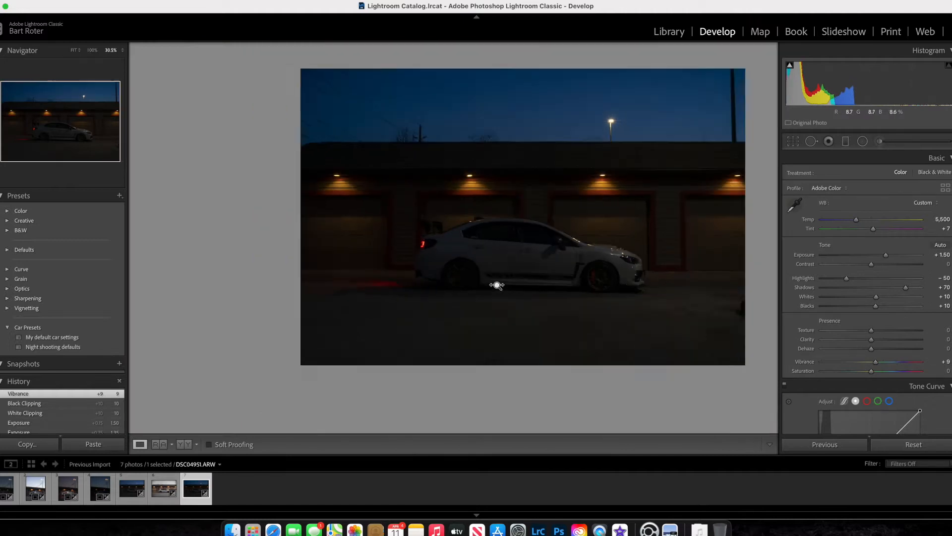
Return to DSC04949.ARW and set its Exposure to −0.50 and Blue saturation to −50
key("Left")
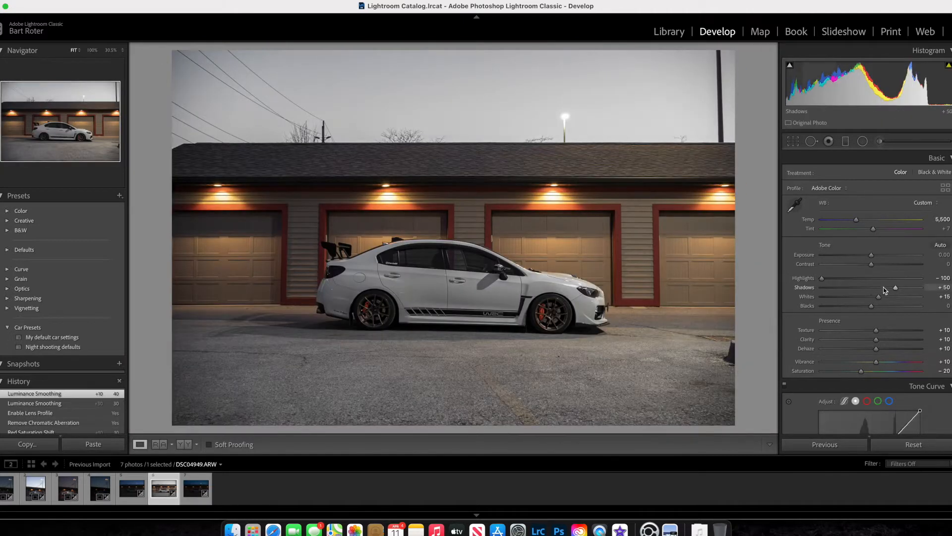
left_click_drag(876, 264, 863, 256)
left_click_drag(863, 257, 866, 257)
scroll(864, 321, "down", 10)
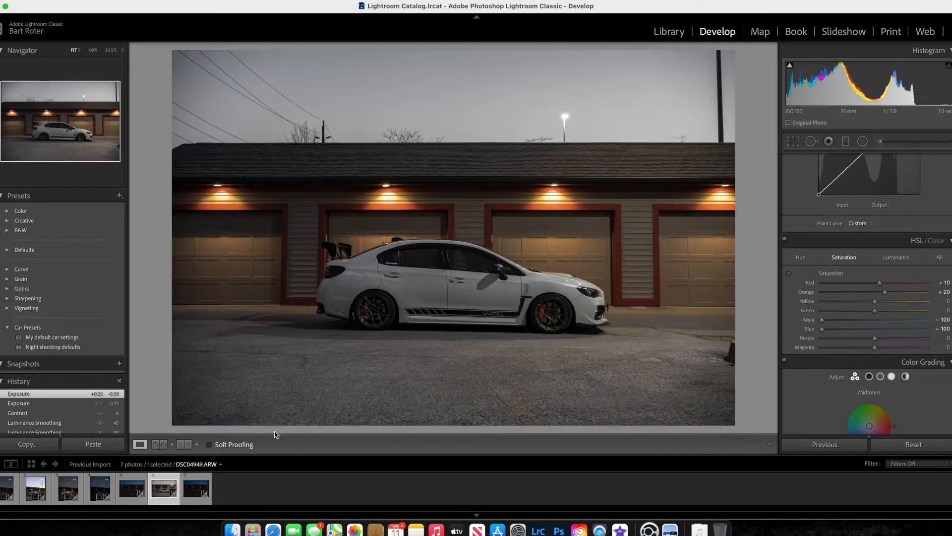
left_click_drag(822, 328, 849, 329)
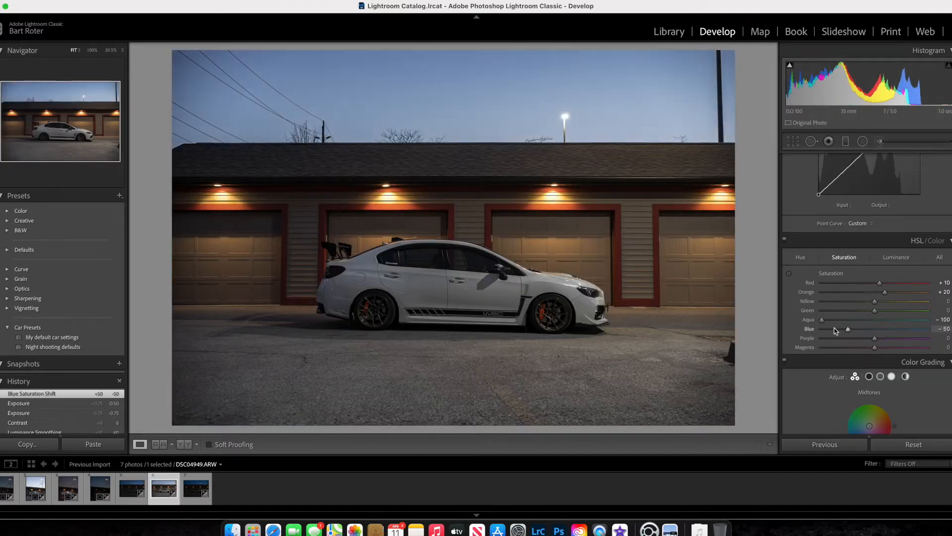
Select DSC04948, DSC04949 and DSC04951 together and open them as layers in Photoshop
left_click(131, 489)
left_click(196, 488, "shift")
left_click(164, 489)
left_click(253, 489)
right_click(318, 287)
mouse_move(370, 289)
left_click(459, 348)
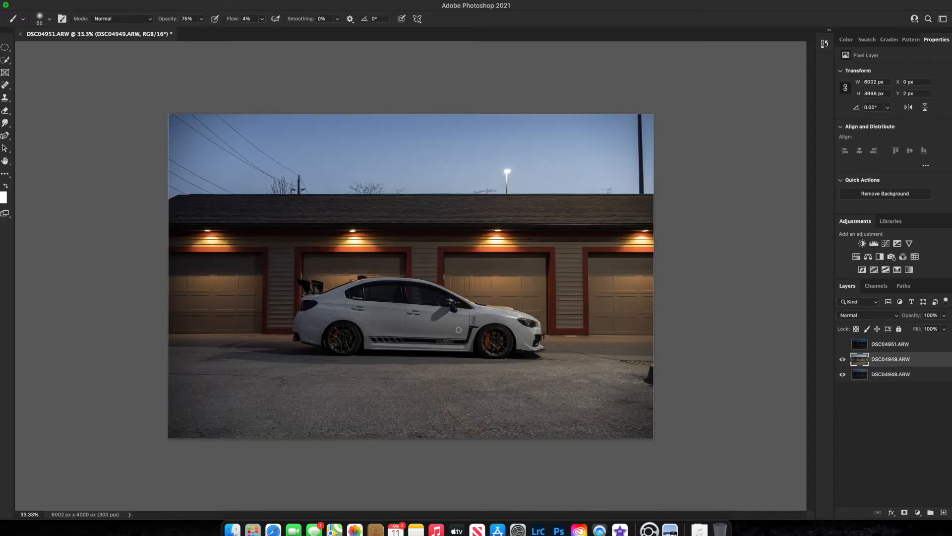
On the DSC04949.ARW layer, start a Polygonal Lasso outline from the image's right edge along the garage base to the front plate
scroll(482, 338, "up", 10)
scroll(386, 298, "down", 8)
scroll(422, 305, "up", 8)
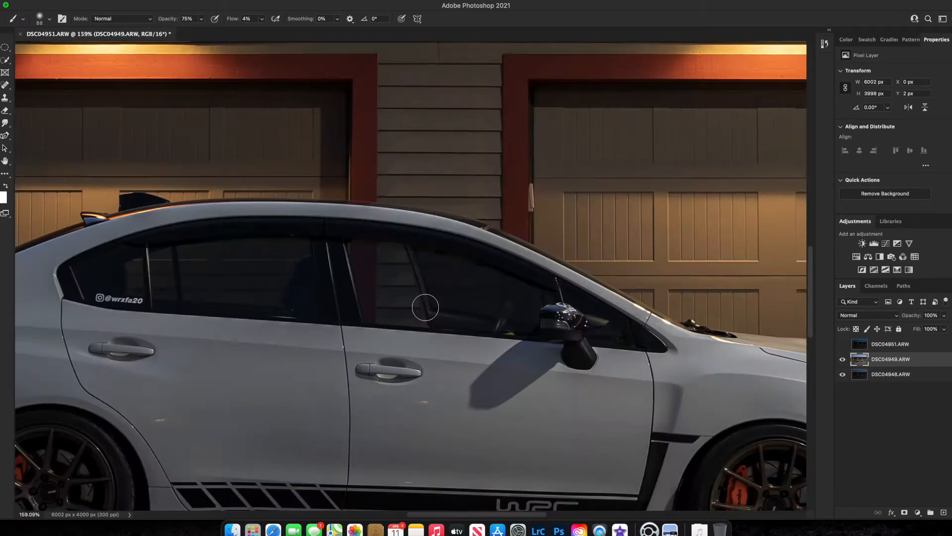
scroll(434, 350, "down", 8)
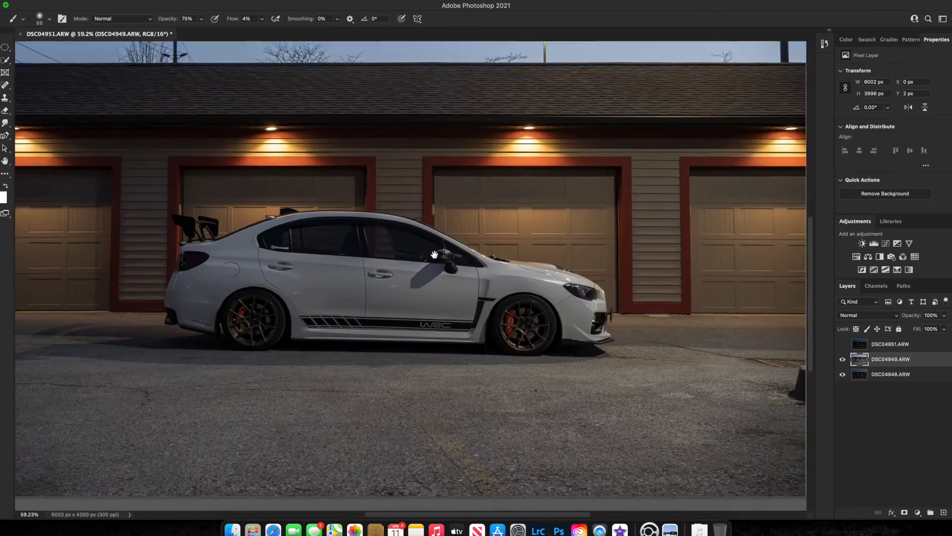
scroll(653, 321, "right", 3)
left_click(1, 60)
scroll(711, 324, "up", 6)
scroll(710, 324, "right", 5)
left_click(700, 284)
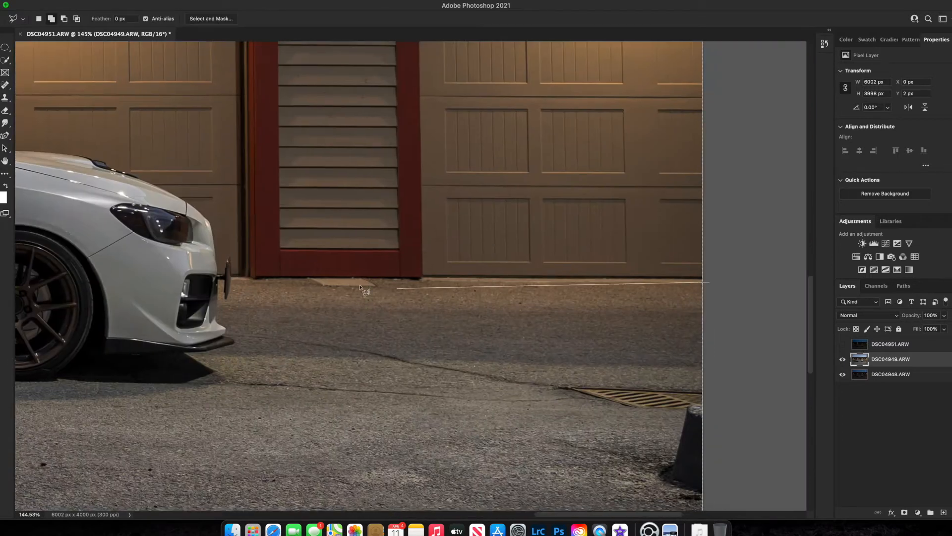
scroll(231, 279, "up", 8)
scroll(278, 282, "left", 2)
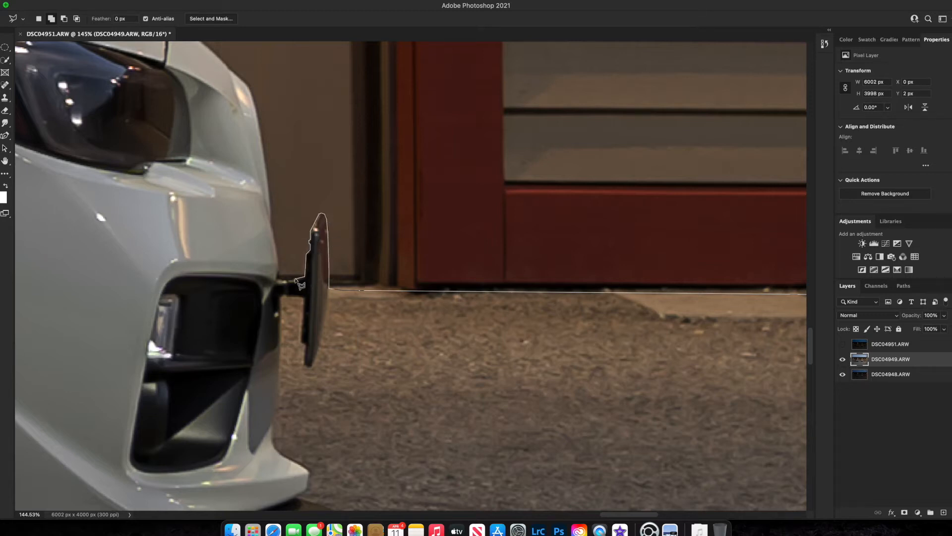
Continue the lasso outline up the front bumper and over the hood to the hood scoop
scroll(280, 268, "left", 5)
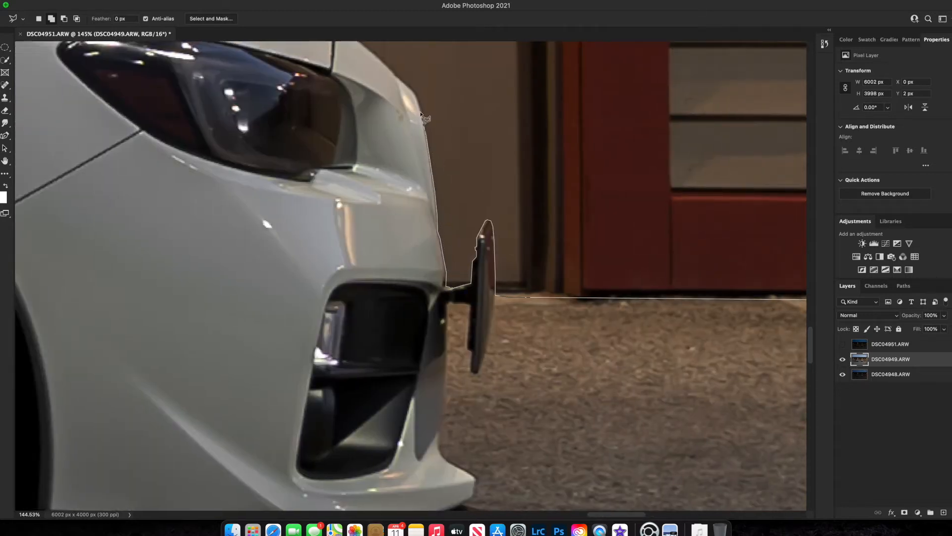
left_click_drag(399, 82, 601, 260)
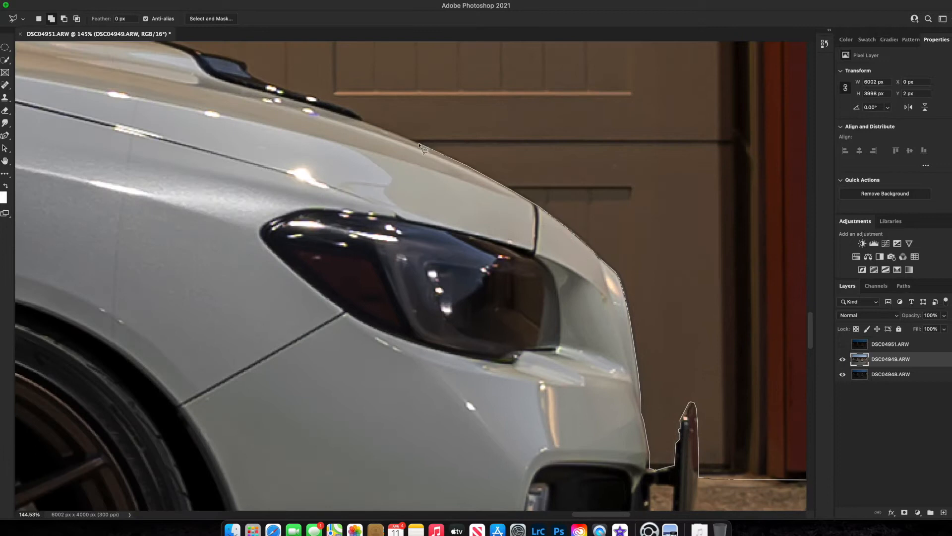
left_click_drag(367, 127, 607, 259)
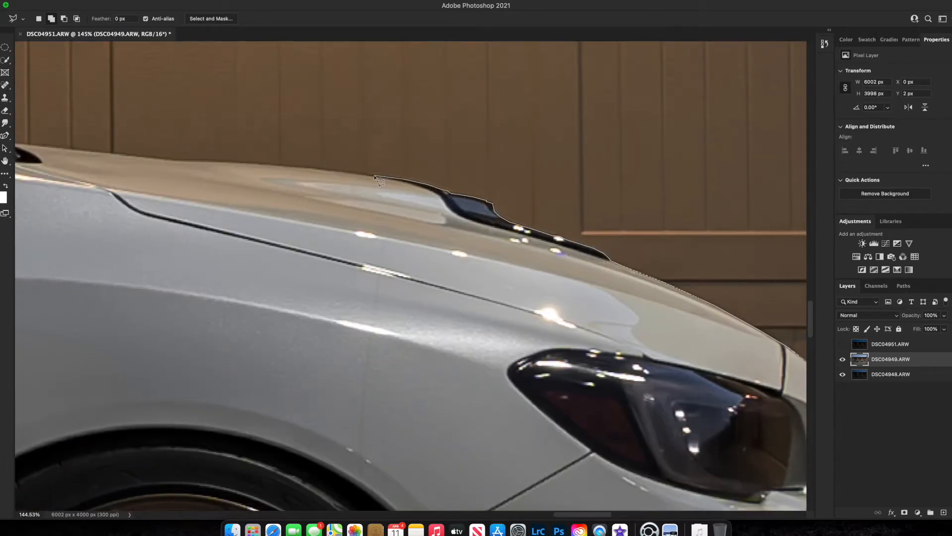
Continue the lasso outline along the rear of the hood, around the wipers and up the windshield
left_click_drag(375, 176, 613, 208)
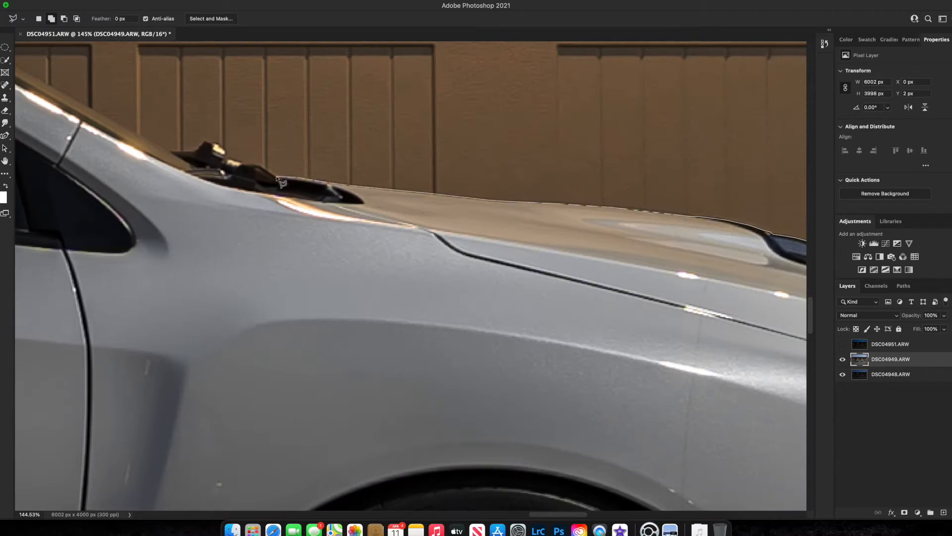
left_click_drag(282, 183, 669, 229)
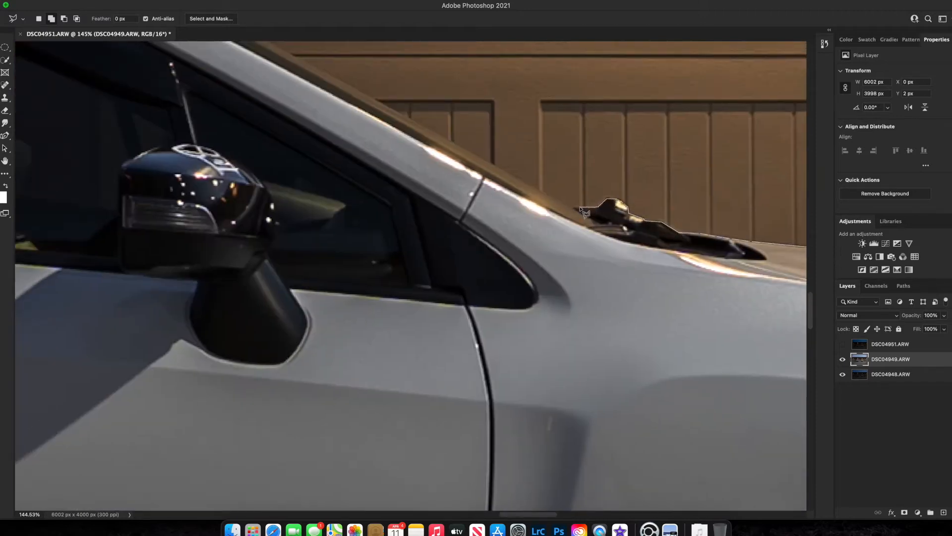
left_click_drag(294, 61, 614, 220)
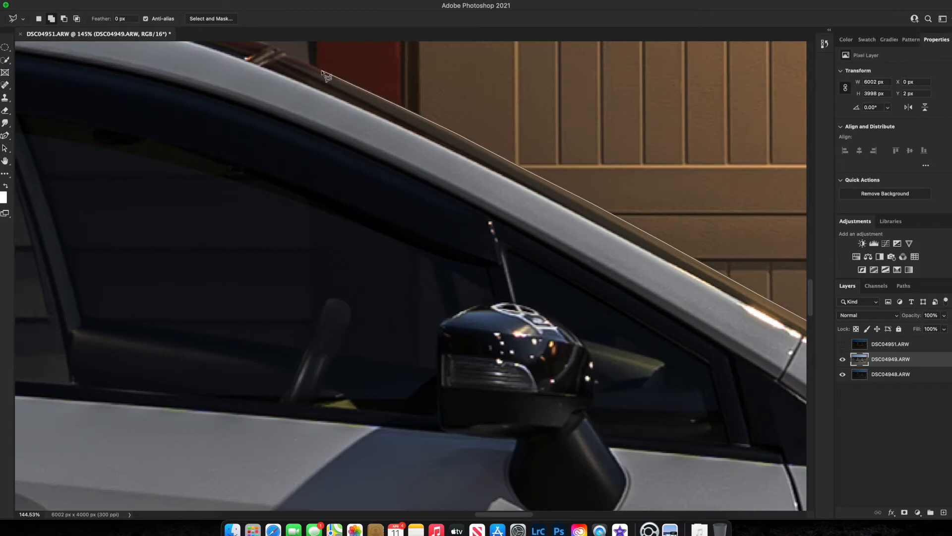
Continue the lasso outline over the roof, around the shark fin antenna and the rear roof spoiler
left_click_drag(326, 74, 638, 178)
mouse_move(373, 109)
left_mouse_down()
mouse_move(412, 143)
mouse_move(546, 175)
left_mouse_up()
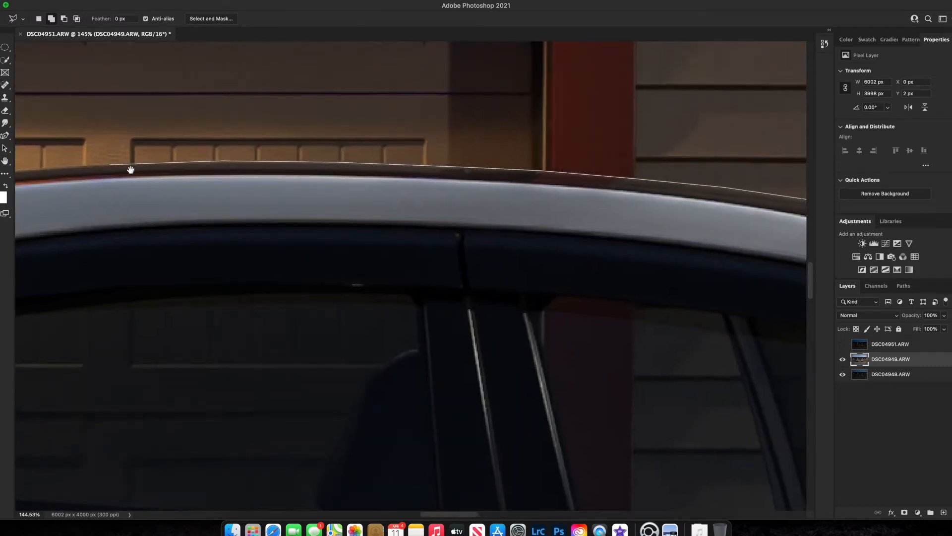
left_click_drag(130, 166, 456, 223)
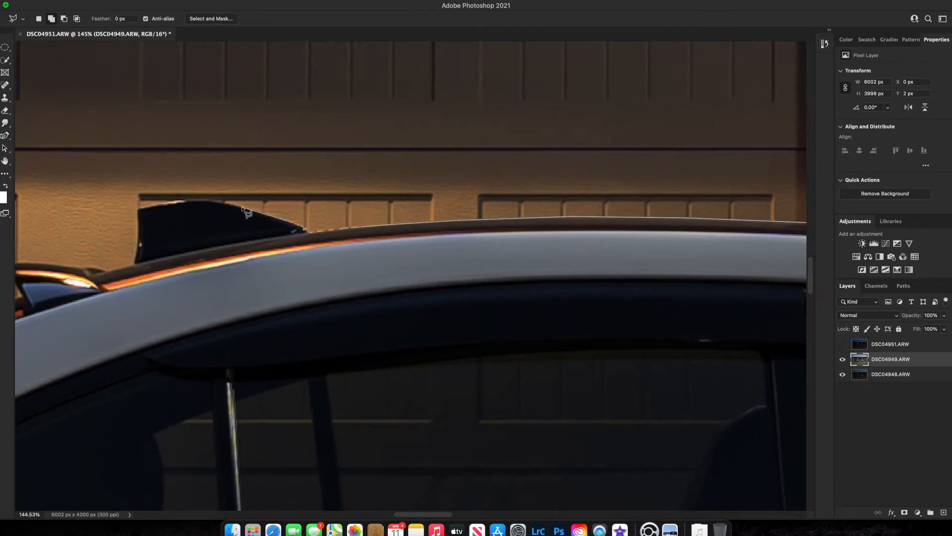
left_click_drag(143, 214, 396, 217)
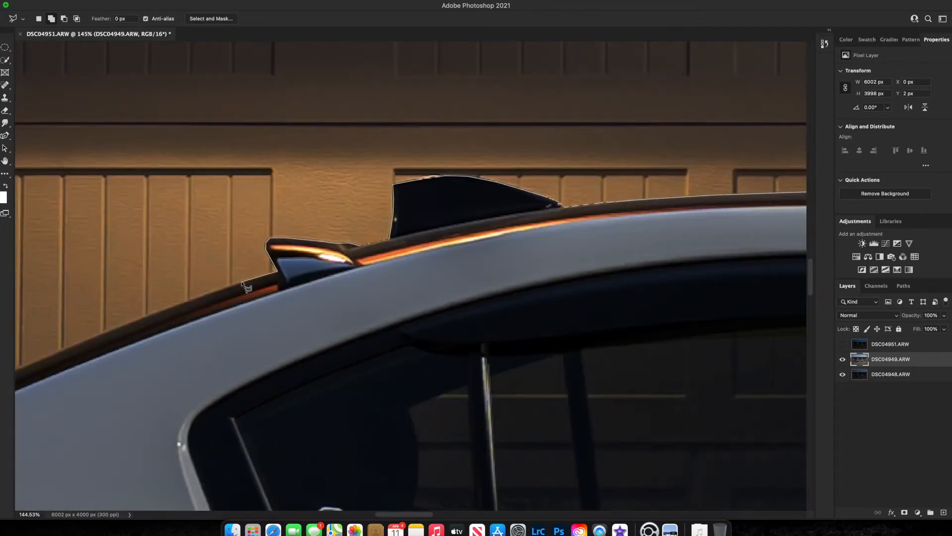
Continue the lasso outline down the rear window line and around both endplates of the rear wing
left_click_drag(242, 283, 617, 204)
left_click(523, 236)
left_click(406, 281)
left_click_drag(219, 325, 400, 243)
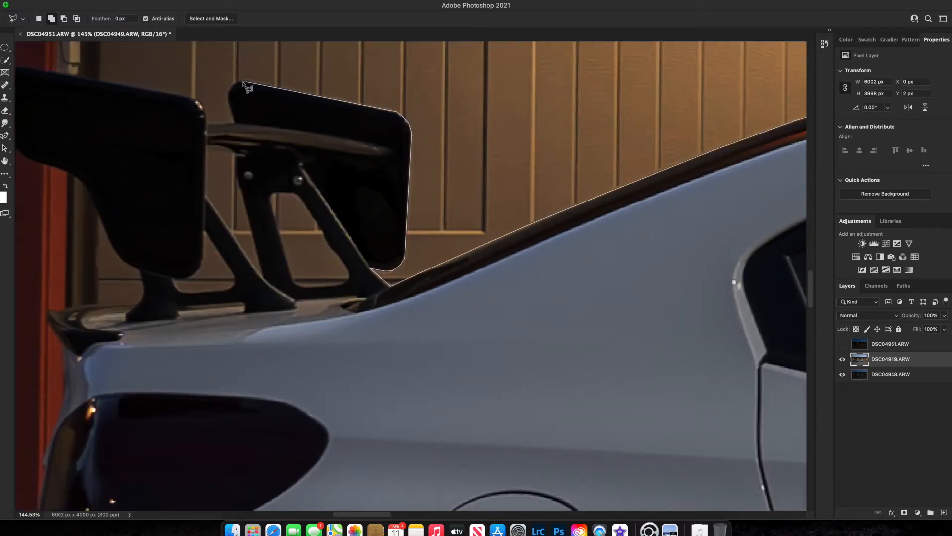
left_click_drag(116, 94, 436, 150)
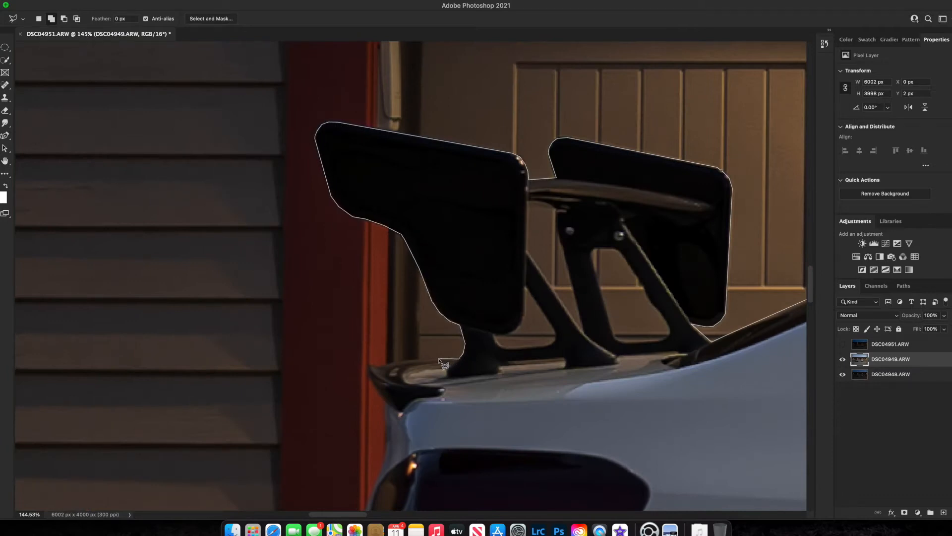
Trace the trunk lip, taillight and rear bumper, and close the selection around the car and the ground
left_click_drag(386, 406, 510, 151)
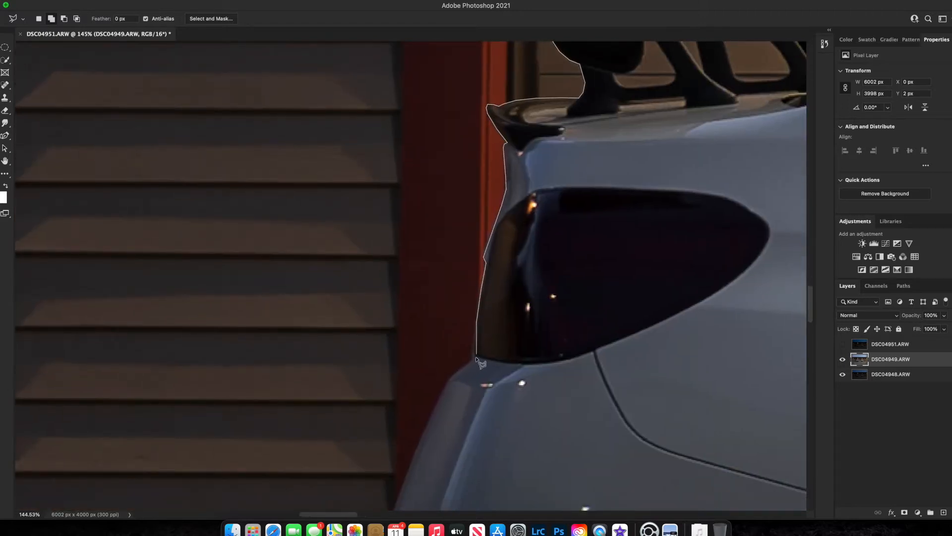
left_click_drag(448, 383, 538, 194)
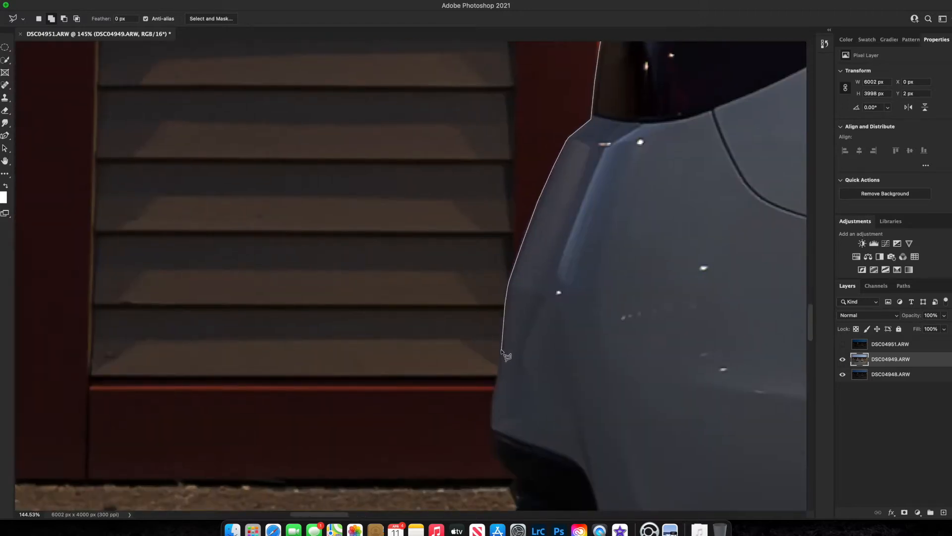
left_click_drag(493, 402, 507, 194)
scroll(533, 259, "down", 6)
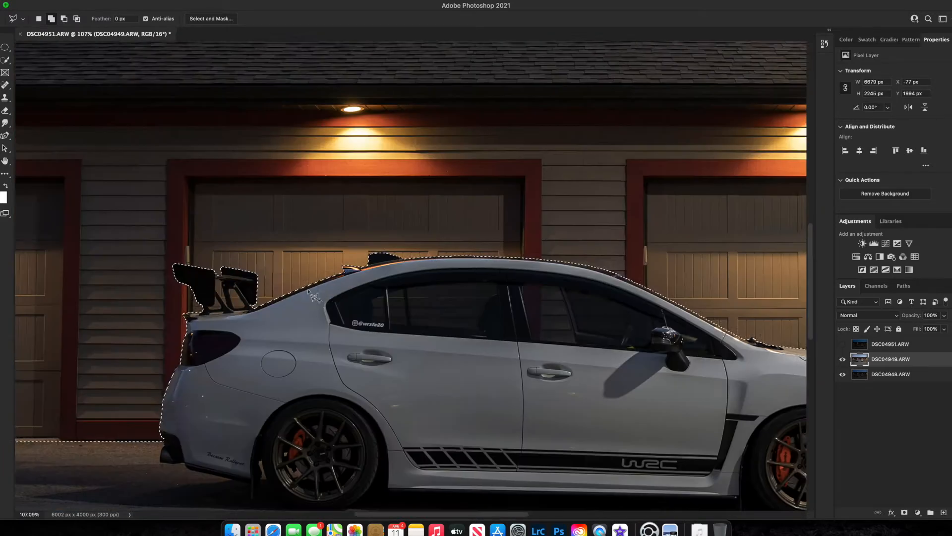
Subtract the gap between the rear wing's far struts from the selection
scroll(227, 301, "up", 6)
left_click_drag(227, 301, 410, 198)
left_click(445, 224, "alt")
left_click(472, 224)
left_click(480, 218)
left_click(478, 206)
left_click(440, 153)
left_click(433, 150)
left_click(418, 155)
left_click(433, 219)
left_click(445, 225)
Subtract the gap under the wing blade between the near and far struts from the selection
left_click(391, 120, "alt")
left_click(383, 116)
left_click(368, 114)
left_click(367, 154)
left_click(411, 217)
left_click(397, 151)
left_click(392, 140)
left_click(391, 121)
Subtract the gap beneath the wing's near endplate and the thin sliver below it from the selection
left_click(368, 180, "alt")
left_click(366, 203)
left_click(359, 214)
left_click(345, 219)
left_click(346, 226)
left_click(352, 229)
left_click(385, 228)
left_click(390, 219)
left_click(389, 211)
left_click(367, 181)
left_click(357, 241, "alt")
key("Escape")
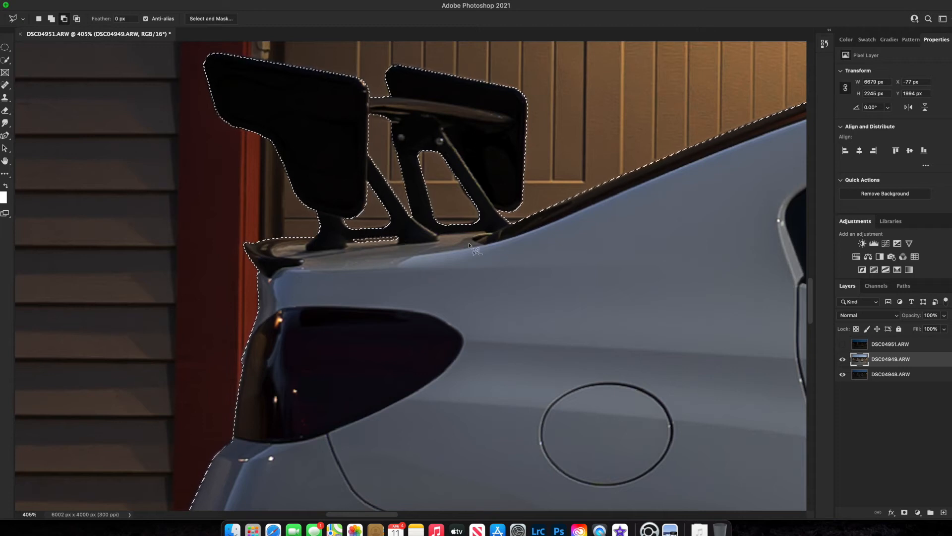
Save the selection of the car and the ground under the name "car"
scroll(471, 243, "down", 10)
left_click(176, 2)
left_click(198, 211)
type("car")
left_click(559, 222)
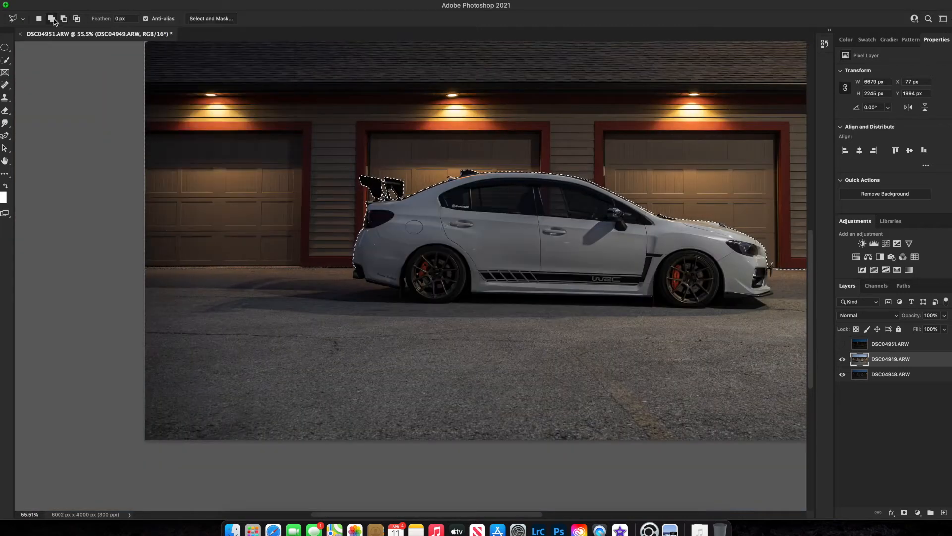
Deselect the car and add a layer mask inverted to black on the DSC04949.ARW layer
scroll(559, 248, "right", 5)
key("super+d")
left_click(904, 512)
key("super+i")
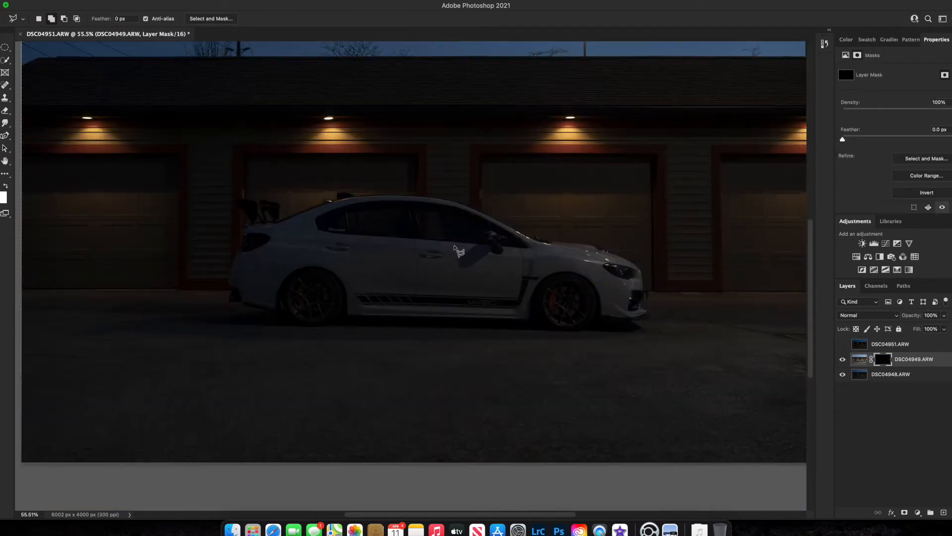
Restore the selection and paint the brighter car and the ground in front of it into the mask with a brush at 75% opacity and 50% flow
scroll(455, 246, "down", 5)
left_click(176, 2)
left_click(200, 25)
key("x")
key("b")
left_click(238, 21)
type("5")
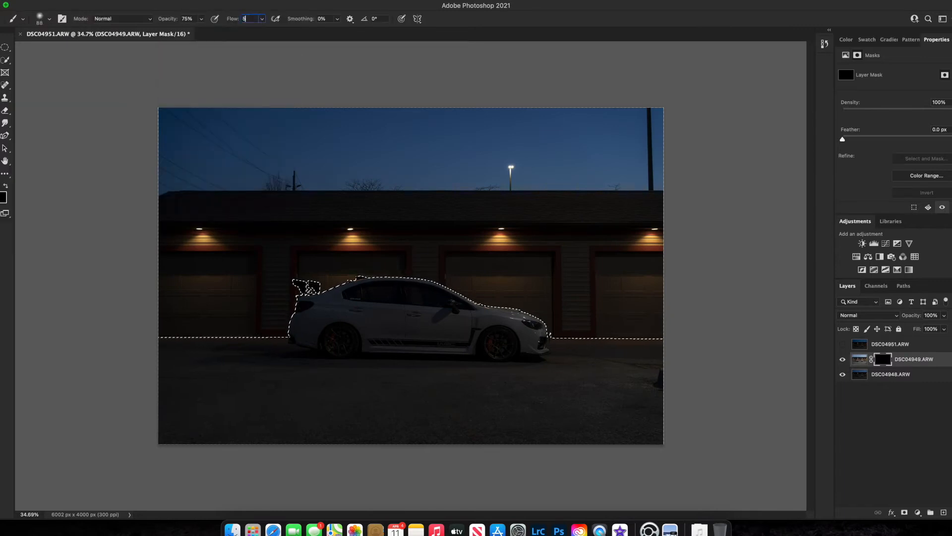
type("0")
key("Return")
left_click_drag(393, 327, 438, 327)
mouse_move(511, 325)
left_mouse_down()
mouse_move(289, 312)
mouse_move(536, 338)
left_mouse_up()
left_click_drag(395, 385, 545, 372)
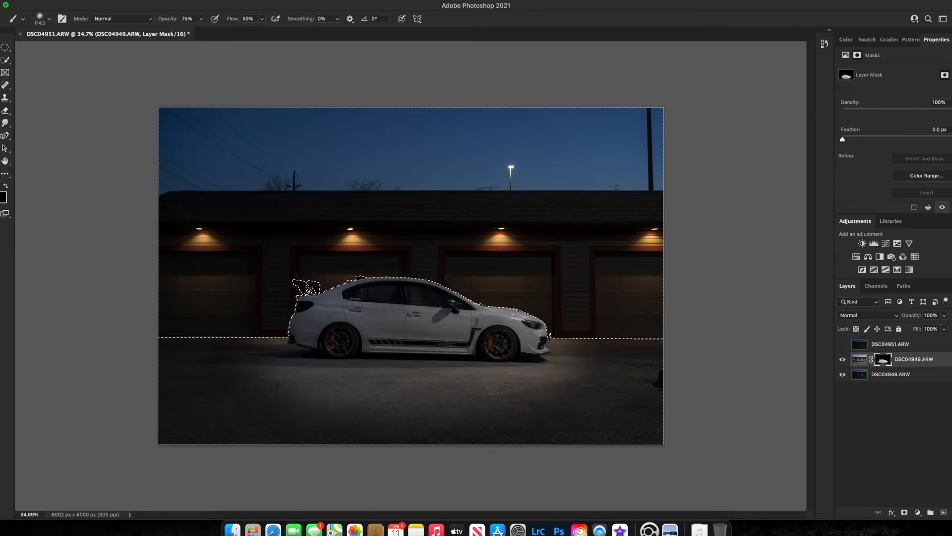
Undo the last stroke and refine the DSC04949.ARW mask with the brush at 50% opacity and 25% flow
key("super+z")
left_click(173, 19)
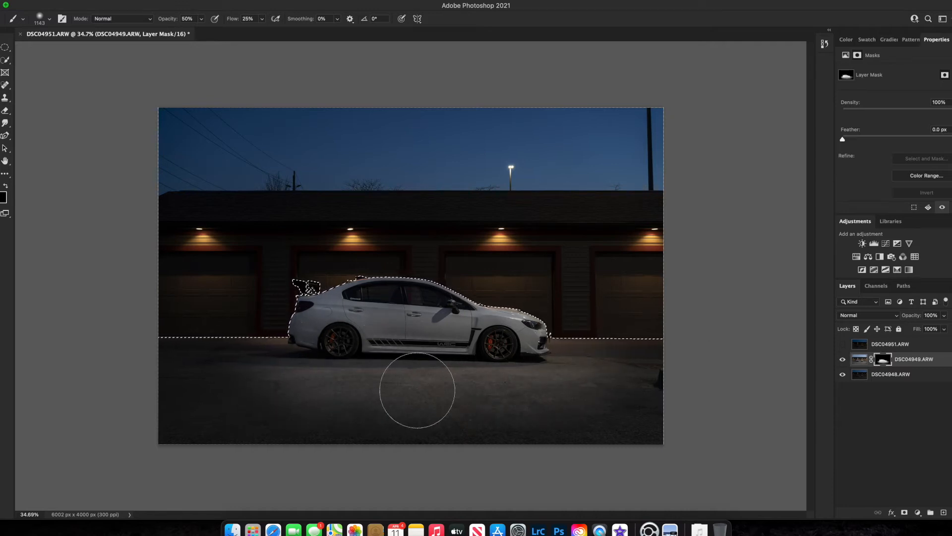
key("x")
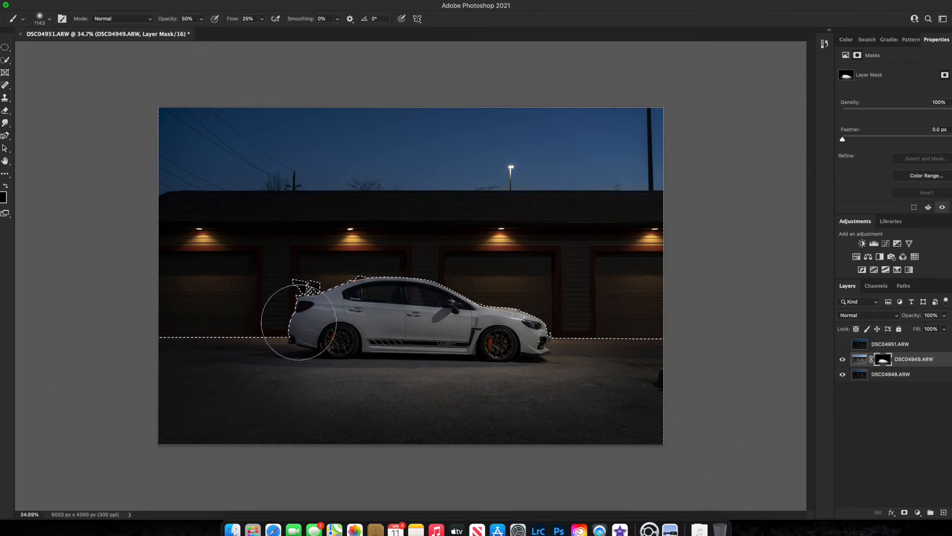
left_click(914, 421)
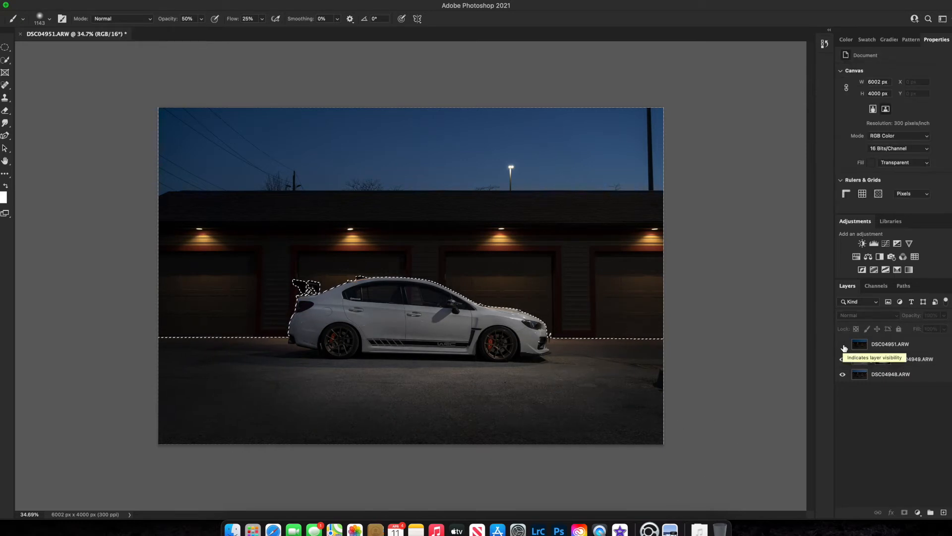
left_click(883, 359)
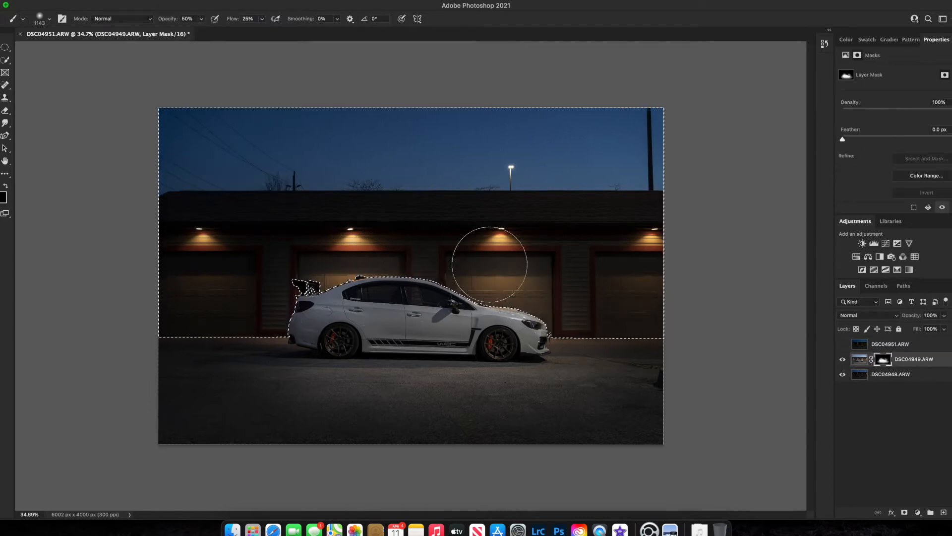
left_click(886, 420)
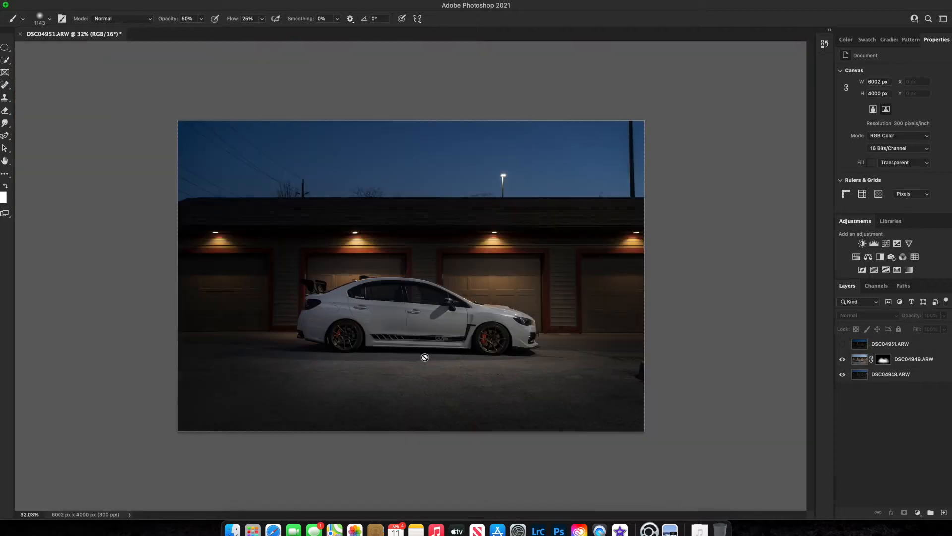
Duplicate the DSC04949.ARW layer and grade the copy in Camera Raw with exposure +0.25, contrast +10, shadows +50 and vibrance +15
key("super+j")
left_click(886, 361)
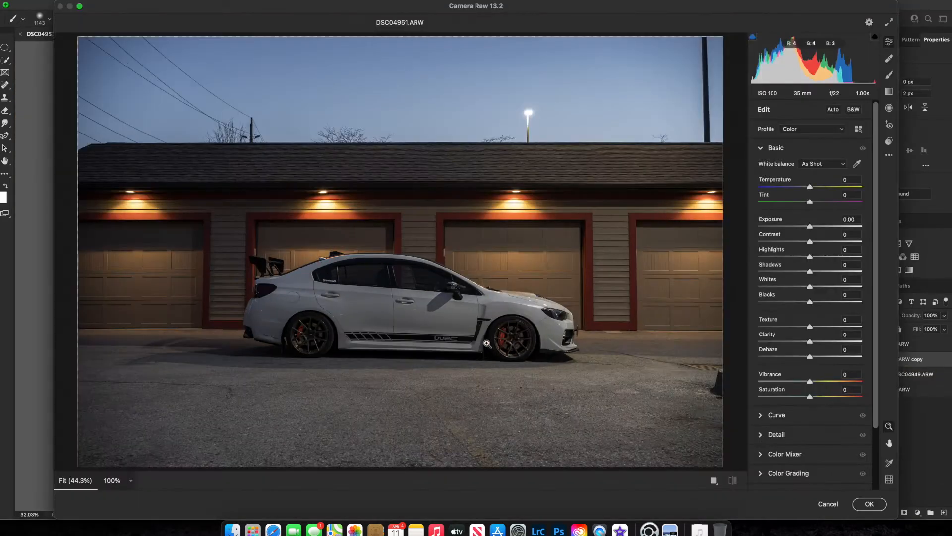
left_click(481, 245)
left_click_drag(481, 246, 475, 207)
left_click_drag(810, 272, 837, 272)
left_click_drag(810, 227, 812, 227)
mouse_move(812, 381)
left_mouse_down()
mouse_move(821, 382)
mouse_move(813, 396)
left_mouse_up()
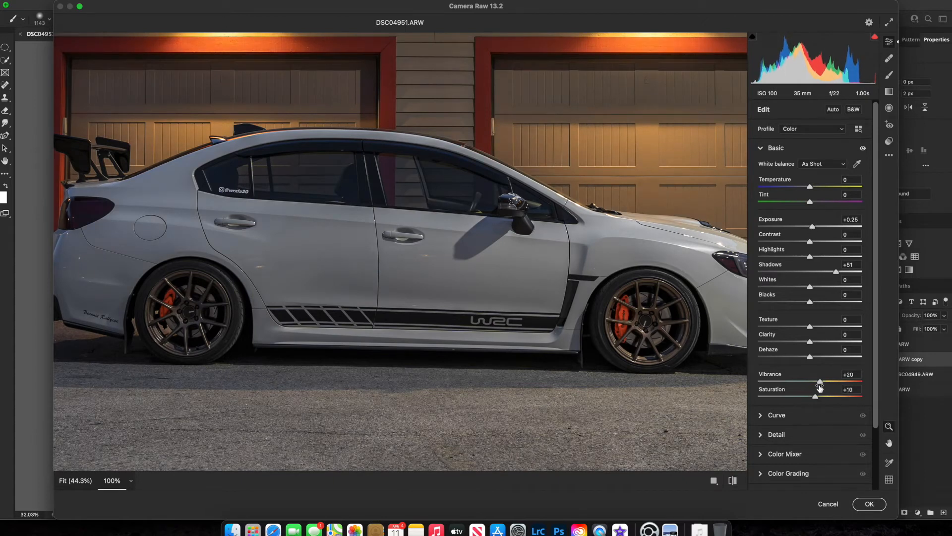
double_click(816, 397)
left_click_drag(810, 241, 816, 243)
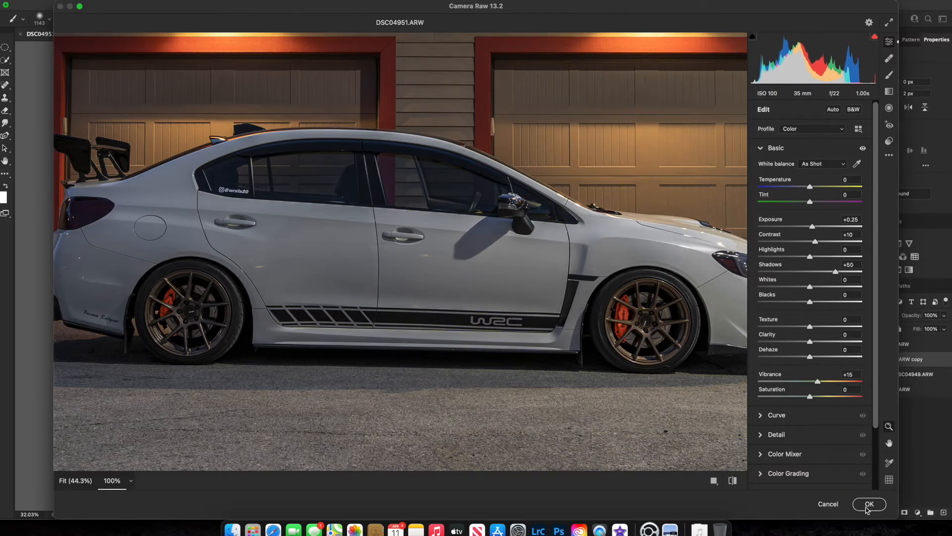
left_click(869, 504)
On the copy's black mask, paint in the front wheel's spokes, brake caliper and disc at 75% opacity and 50% flow
left_click(883, 359)
left_click(842, 344)
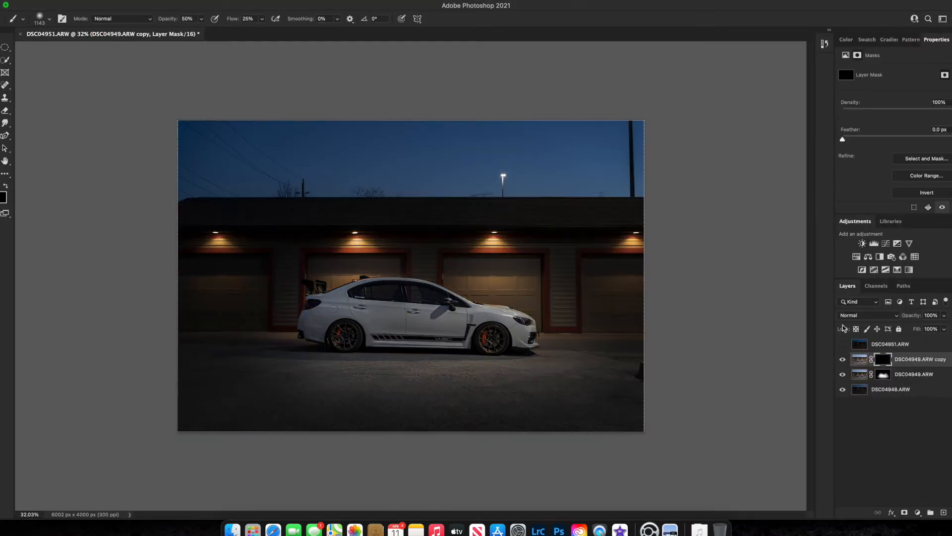
scroll(500, 351, "up", 10)
mouse_move(420, 246)
left_mouse_down()
mouse_move(214, 262)
mouse_move(124, 255)
left_mouse_up()
type("50")
key("Return")
left_click_drag(457, 153, 428, 158)
mouse_move(466, 129)
left_mouse_down()
mouse_move(451, 195)
mouse_move(336, 171)
mouse_move(396, 334)
mouse_move(506, 291)
mouse_move(460, 177)
mouse_move(450, 231)
mouse_move(313, 202)
mouse_move(411, 355)
mouse_move(523, 317)
mouse_move(548, 240)
mouse_move(524, 174)
left_mouse_up()
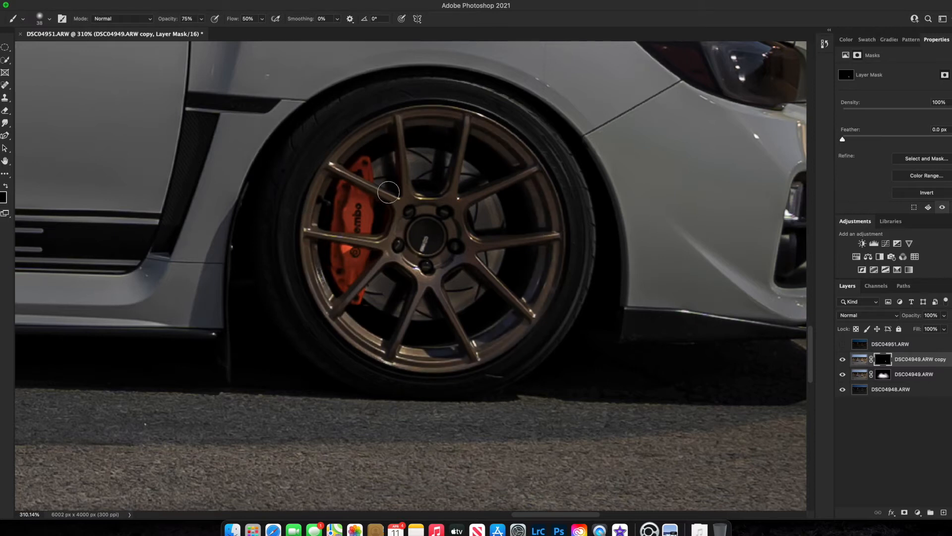
left_click_drag(342, 219, 359, 264)
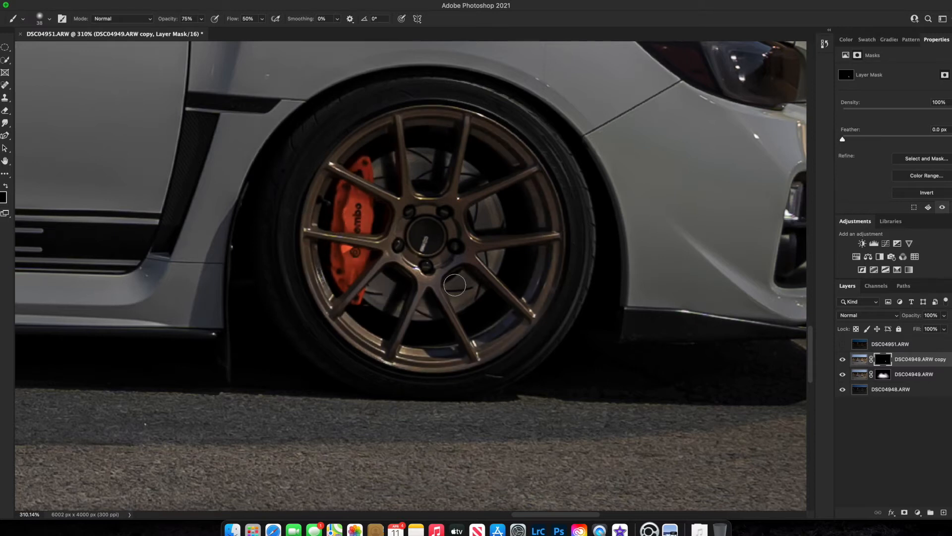
left_click_drag(455, 285, 508, 260)
left_click_drag(503, 208, 411, 148)
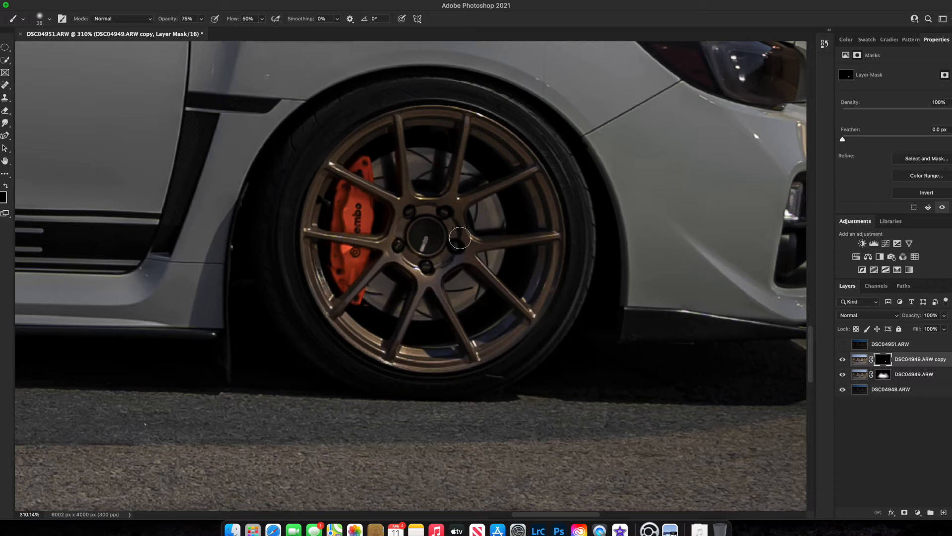
Paint the rear wheel's spokes, rim and brake caliper into the copy's mask
scroll(460, 238, "down", 10)
scroll(319, 366, "up", 10)
mouse_move(379, 204)
left_mouse_down()
mouse_move(285, 140)
mouse_move(359, 213)
mouse_move(317, 258)
mouse_move(360, 429)
mouse_move(417, 241)
left_mouse_up()
mouse_move(268, 147)
left_mouse_down()
mouse_move(230, 223)
mouse_move(265, 392)
mouse_move(450, 414)
mouse_move(523, 342)
mouse_move(529, 249)
mouse_move(470, 147)
left_mouse_up()
mouse_move(342, 111)
left_mouse_down()
mouse_move(324, 168)
mouse_move(275, 211)
left_mouse_up()
mouse_move(297, 307)
left_mouse_down()
mouse_move(345, 356)
mouse_move(460, 327)
mouse_move(485, 211)
mouse_move(406, 160)
left_mouse_up()
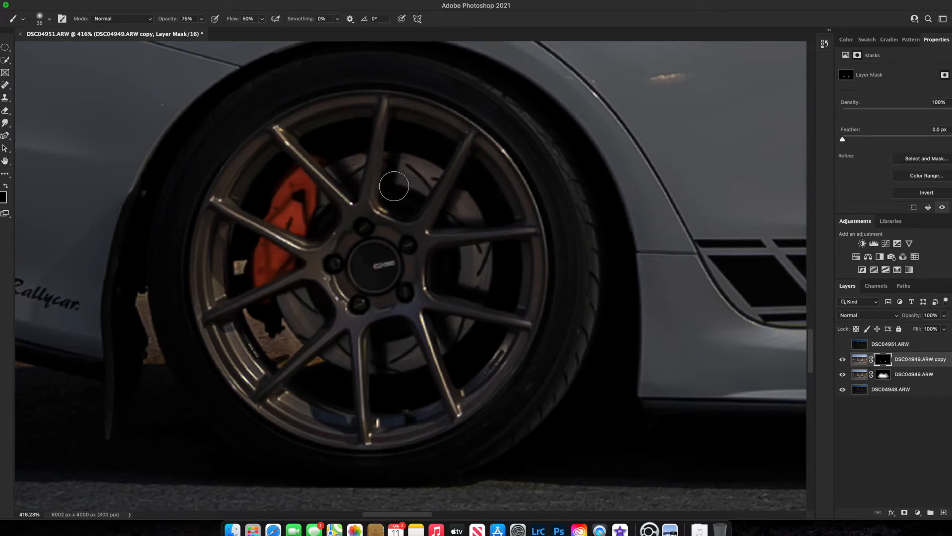
Touch up the wheels on the copy's mask with a smaller brush and check the whole image
left_click(7, 186)
key("bracketleft")
key("bracketleft")
key("super+0")
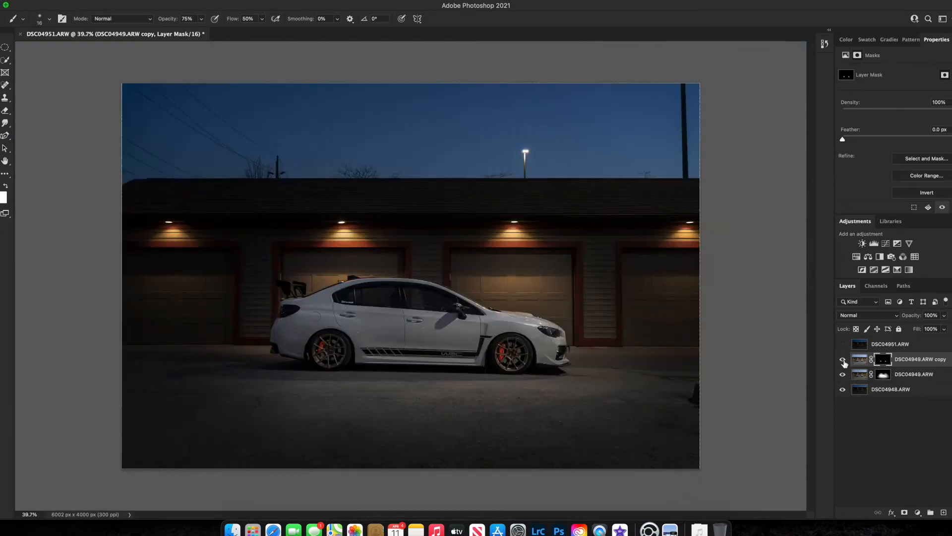
key("x")
scroll(521, 350, "up", 10)
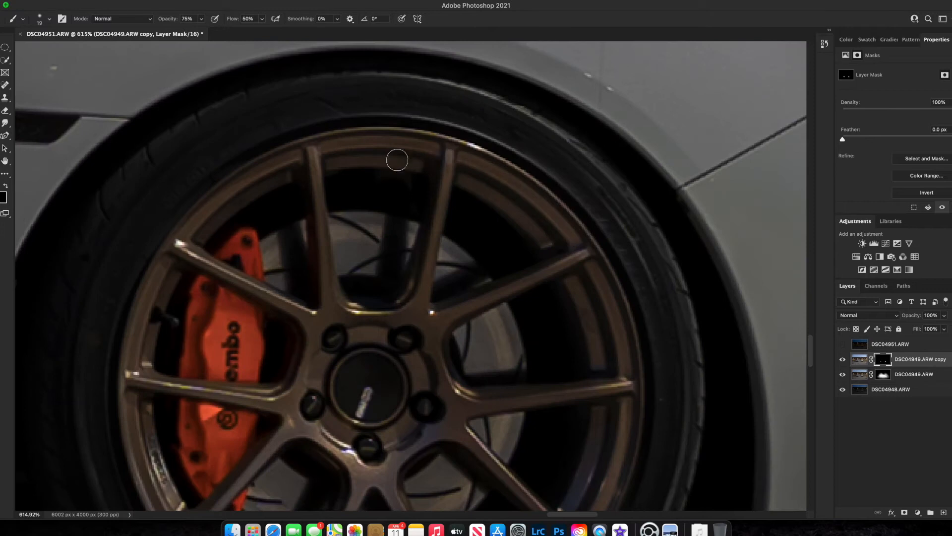
scroll(596, 368, "down", 10)
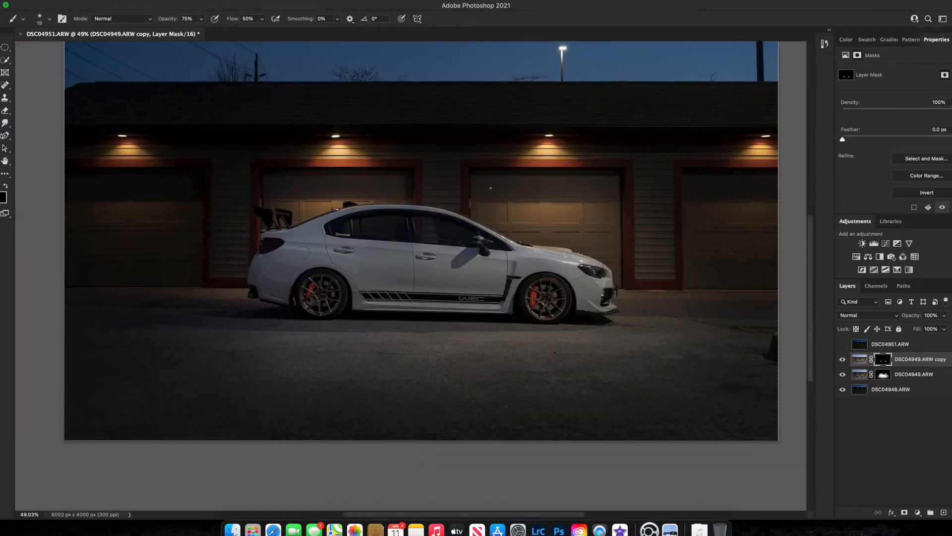
Show the DSC04951.ARW layer and add a layer mask inverted to black
scroll(491, 188, "down", 3)
left_click(842, 344)
left_click(843, 344)
left_click(861, 346)
left_click(904, 512)
key("super+i")
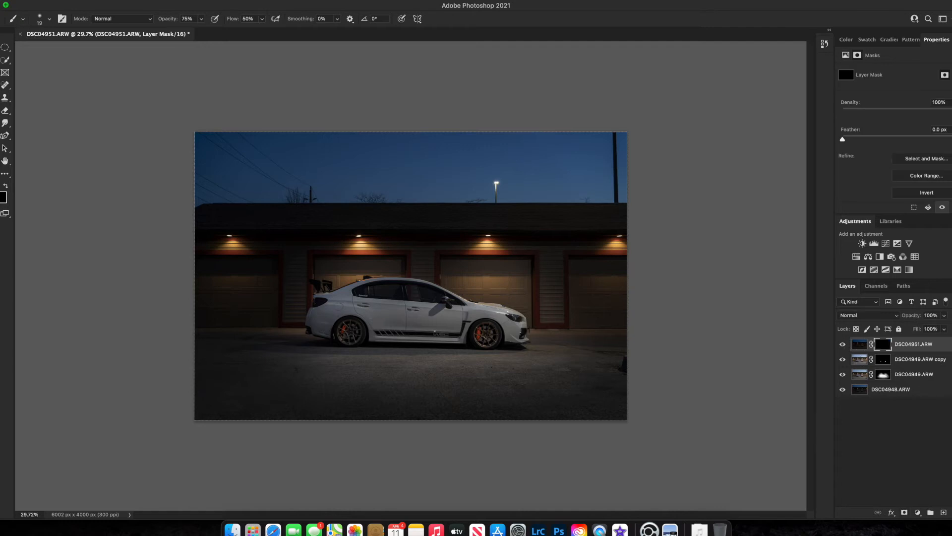
Trace the taillight's outline with the Polygonal Lasso and save it as a selection
scroll(265, 333, "up", 6)
left_click(886, 347, "shift")
left_click(887, 347, "shift")
scroll(508, 211, "up", 5)
key("l")
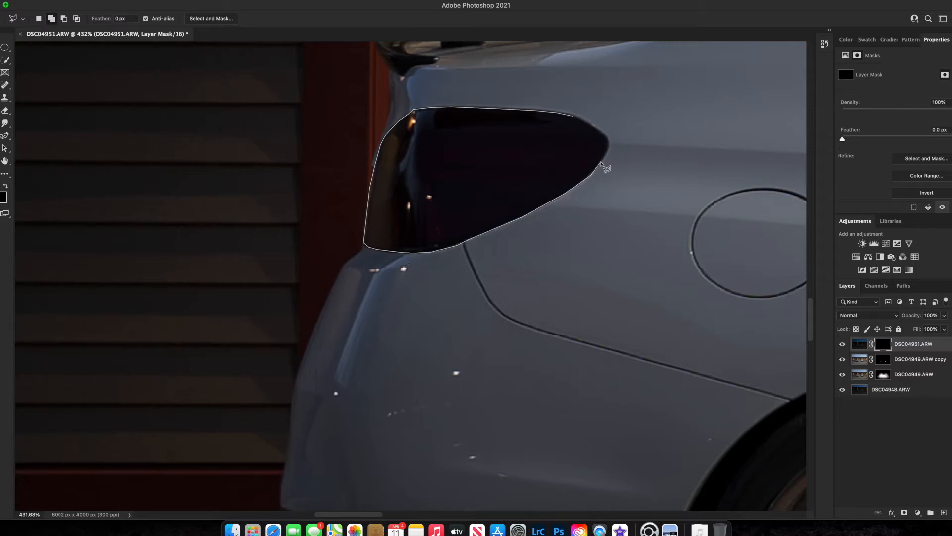
left_click(576, 117)
left_click(175, 1)
left_click(239, 208)
key("Return")
Paint the lit taillight into the DSC04951.ARW mask and deselect it
scroll(405, 221, "down", 8)
key("b")
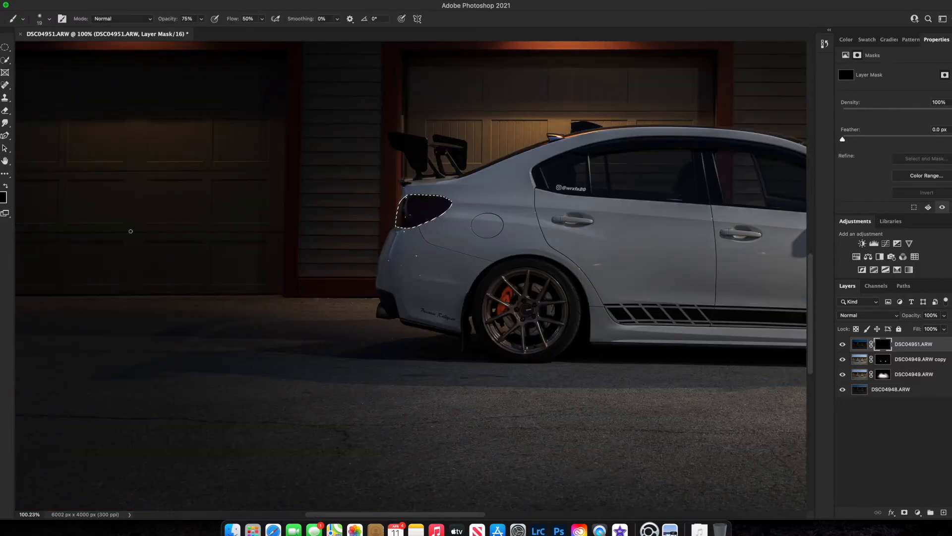
left_click_drag(419, 216, 396, 220)
key("super+d")
Paint the red taillight glow onto the ground behind the car with a larger brush, undoing the last stroke
key("bracketright")
key("bracketright")
key("bracketright")
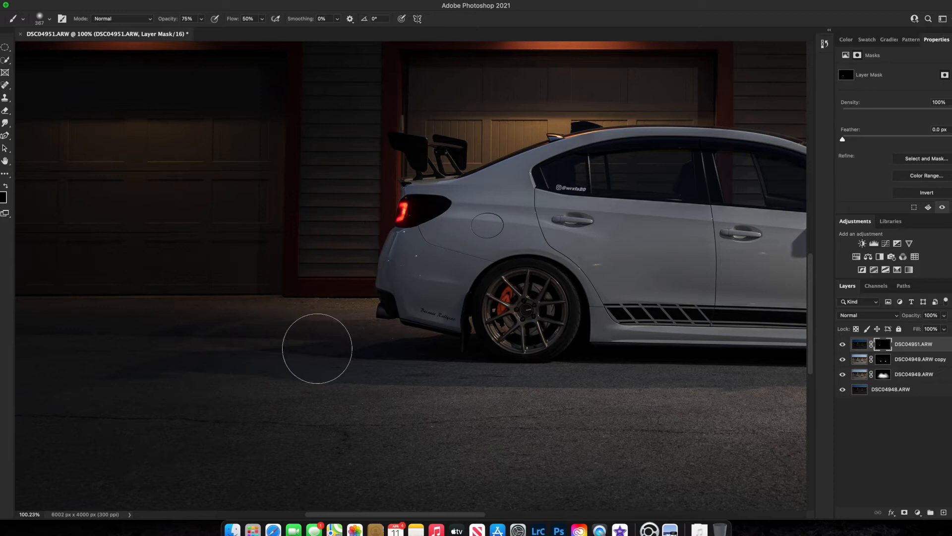
left_click_drag(293, 344, 168, 350)
left_click_drag(385, 354, 366, 349)
key("super+z")
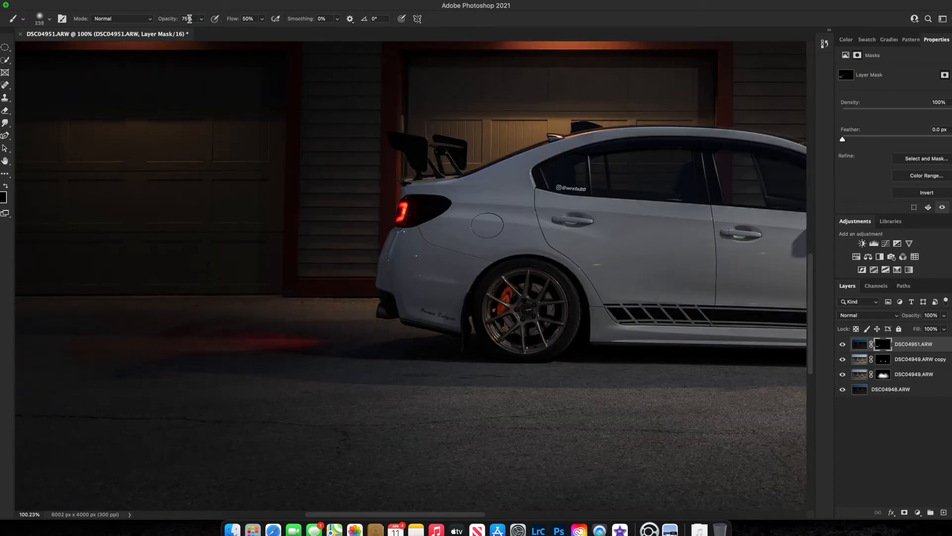
scroll(277, 388, "down", 5)
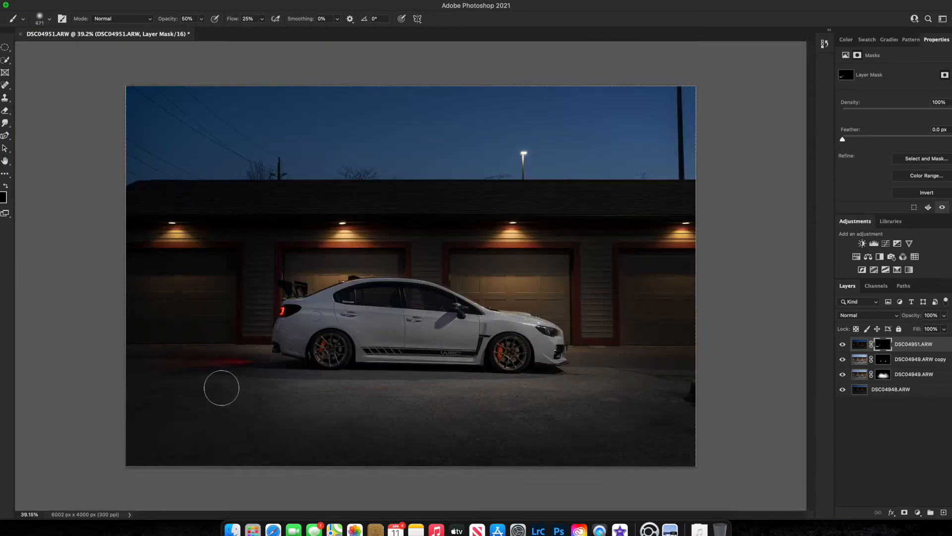
Load the saved car selection on the DSC04949.ARW layer's mask
left_click(883, 375)
left_click(175, 6)
left_click(199, 200)
left_click(461, 242)
left_click(448, 269)
left_click(559, 222)
Brush over the car and the ground on the mask, set the brush opacity to 25%, and deselect
mouse_move(406, 346)
left_mouse_down()
mouse_move(447, 351)
mouse_move(399, 334)
mouse_move(448, 334)
left_mouse_up()
key("x")
key("2")
key("5")
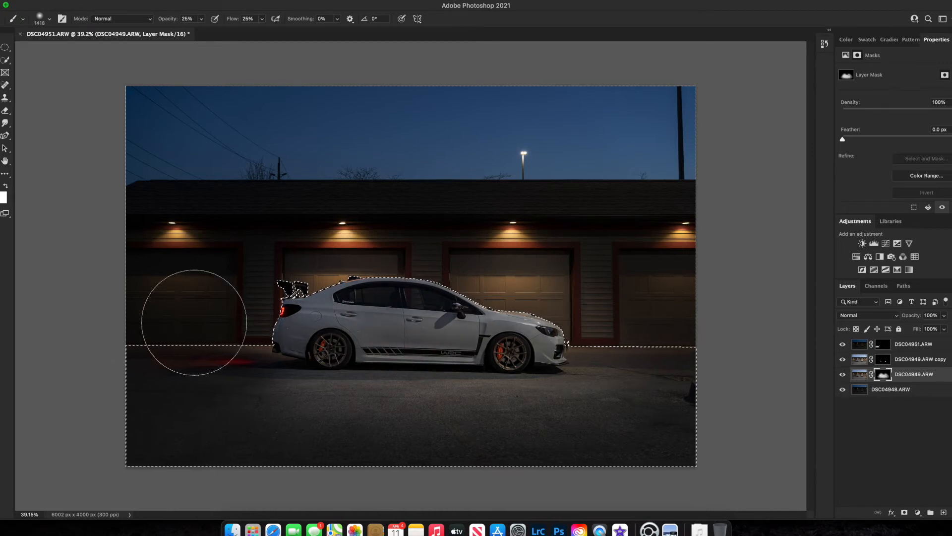
key("super+d")
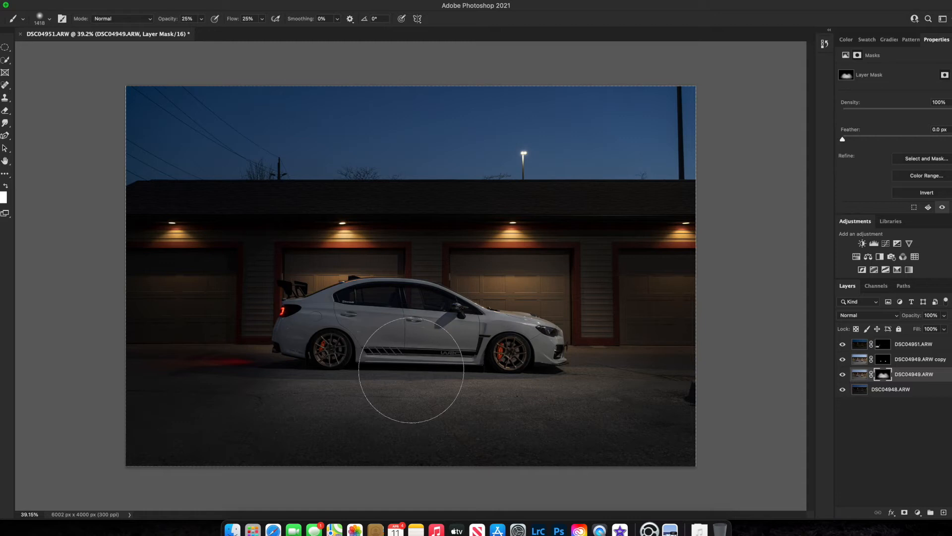
Restore the selection, brush along the ground edge behind the car on the DSC04949.ARW mask, and deselect
scroll(250, 364, "up", 5)
left_click(171, 5)
left_click(180, 36)
left_click_drag(207, 339, 31, 367)
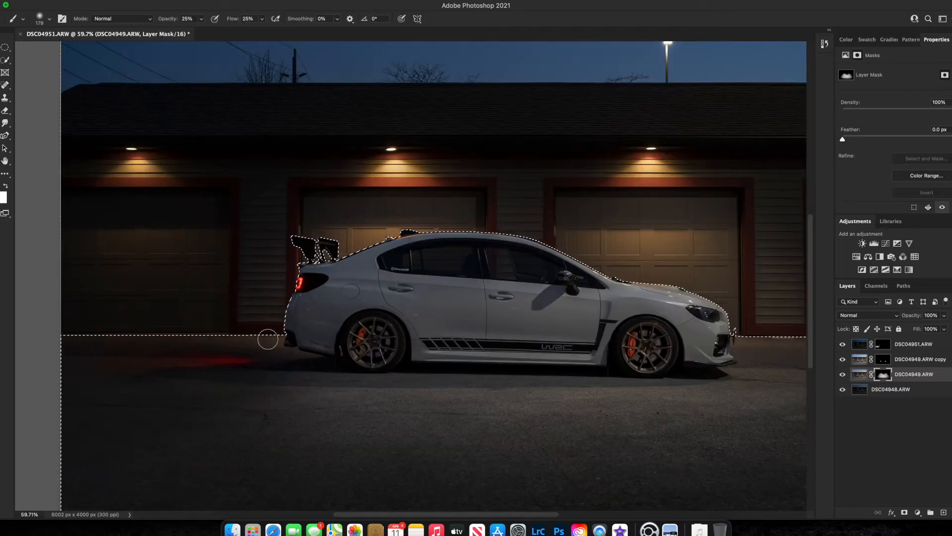
scroll(421, 385, "down", 3)
key("super+d")
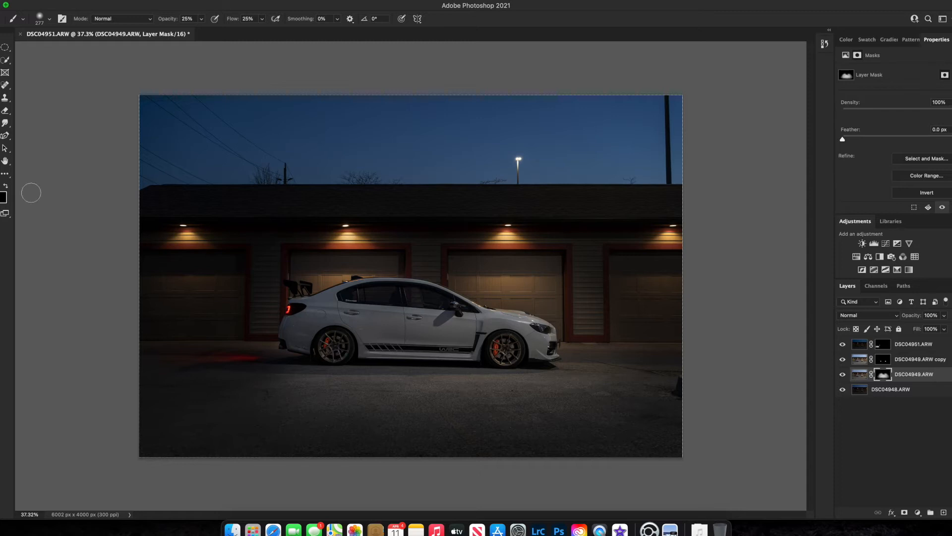
Restore the selection, brush the ground ahead of the car near the photo's edge with a large brush, and deselect
key("super+shift+d")
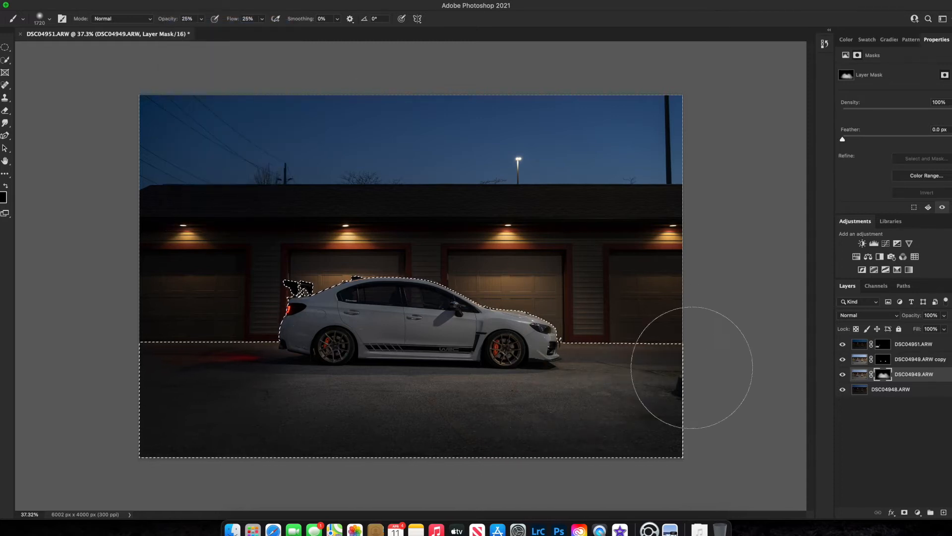
key("super+d")
left_click(861, 348)
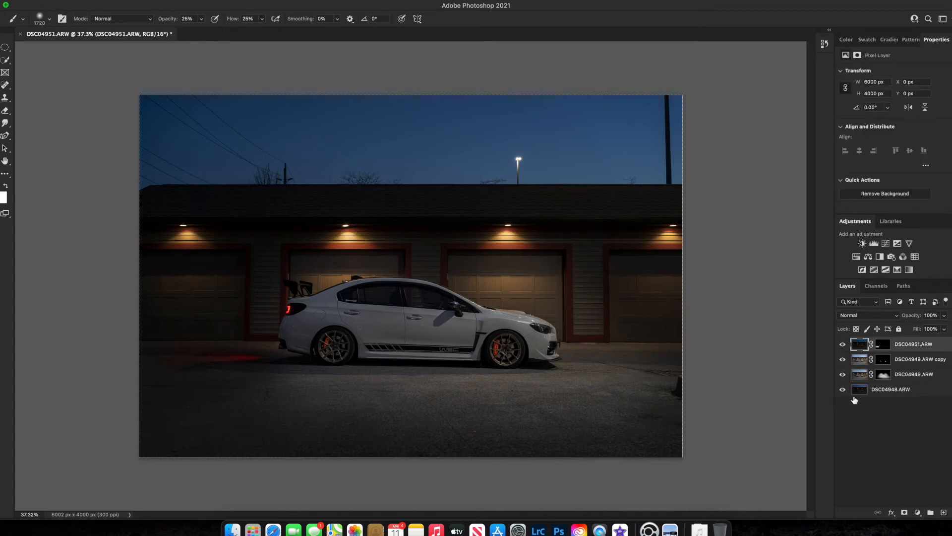
Touch up the ground behind the car on the DSC04949.ARW mask with a much smaller brush
left_click(882, 374)
key("bracketleft")
key("bracketleft")
key("bracketleft")
key("bracketleft")
key("bracketleft")
key("bracketleft")
key("bracketleft")
key("bracketleft")
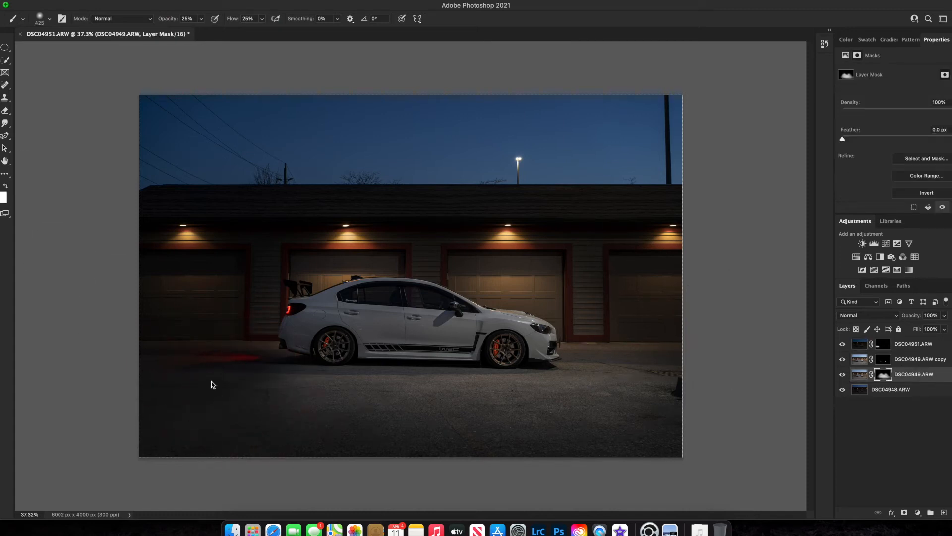
Stamp all visible layers into a new layer above DSC04951.ARW and name it FINAL
left_click(859, 344)
key("super+alt+shift+e")
type("FINAL")
key("Return")
Group the four exposure layers beneath FINAL and duplicate the FINAL layer
left_click(901, 363)
left_click(898, 405, "shift")
key("super+g")
left_click_drag(886, 346, 944, 512)
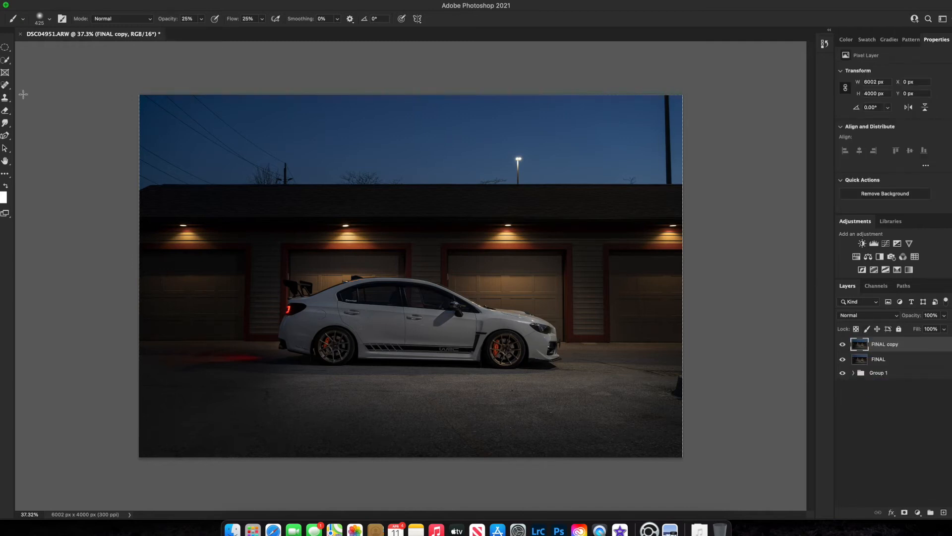
Select the whole sky above the garage roofline on the FINAL copy layer with the Polygonal Lasso, following the roof's sloped end
scroll(620, 213, "up", 5)
left_click_drag(646, 176, 542, 350)
left_click_drag(642, 284, 791, 255)
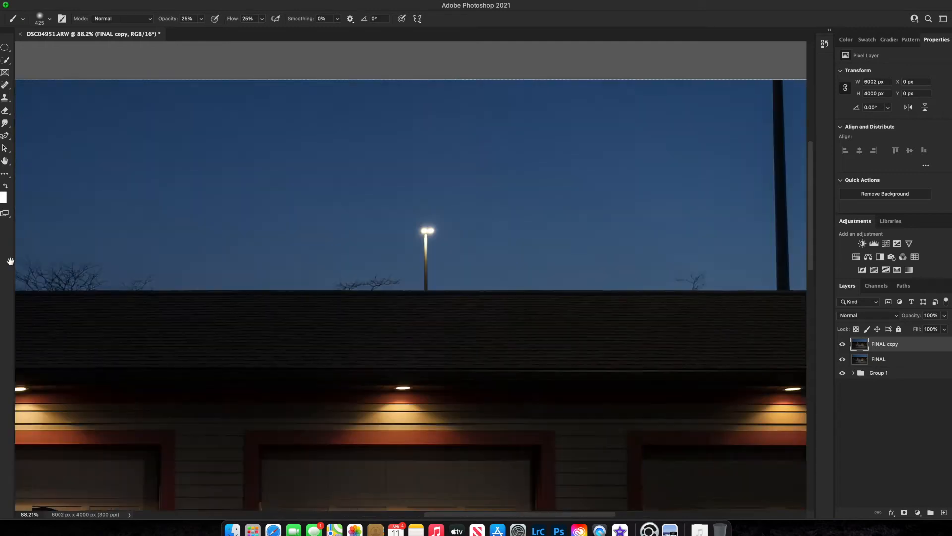
left_click_drag(10, 260, 1, 256)
key("l")
left_click(800, 147)
left_click(783, 286)
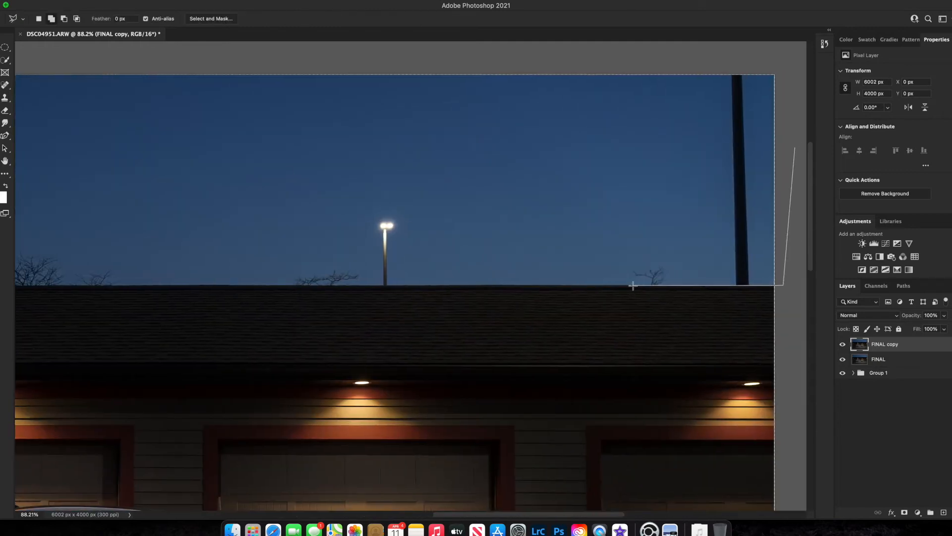
scroll(312, 256, "left", 10)
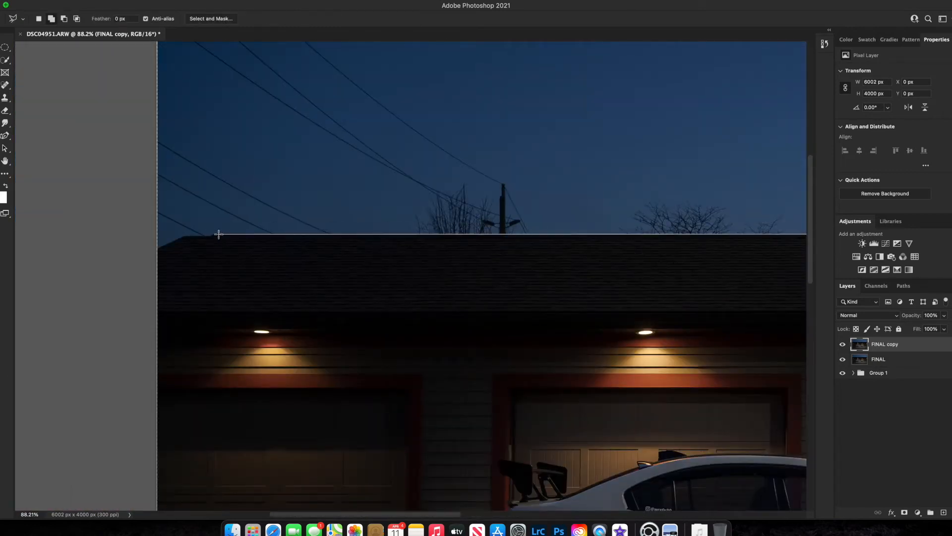
left_click(218, 234)
scroll(221, 232, "up", 3)
left_click(117, 220)
scroll(117, 221, "left", 4)
left_click(165, 267)
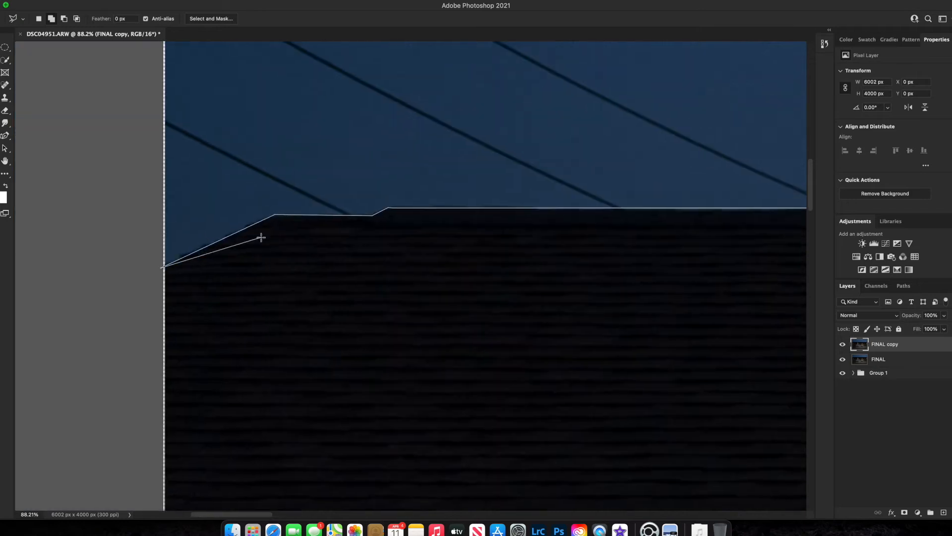
scroll(262, 236, "down", 10)
left_click(278, 174)
double_click(552, 180)
scroll(541, 194, "up", 5)
Set the Clone Stamp's opacity and flow to 90% and clone sky over the thick dark pole near the photo's edge
left_click(5, 98)
double_click(187, 19)
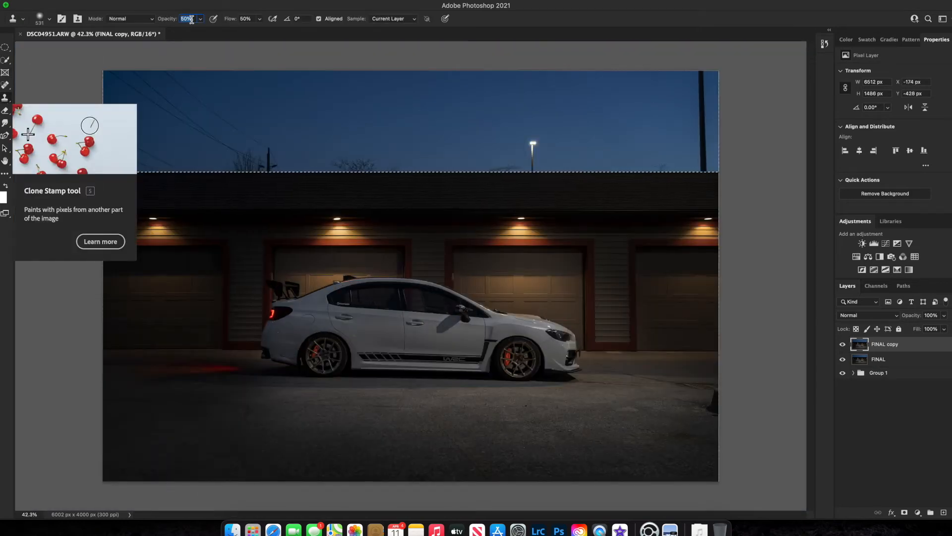
type("90")
key("Tab")
type("90")
scroll(648, 112, "up", 5)
scroll(644, 111, "right", 3)
left_click(597, 118, "alt")
mouse_move(660, 120)
left_mouse_down()
mouse_move(642, 88)
mouse_move(646, 140)
mouse_move(662, 173)
mouse_move(659, 224)
left_mouse_up()
left_click(565, 310)
left_click_drag(666, 258, 668, 296)
Clone clean sky over the lit lamp post and the small branches beside it along the roofline
scroll(645, 280, "left", 3)
left_click(403, 239)
left_click(405, 290)
left_click_drag(403, 248, 403, 282)
key("super+z")
left_click(506, 279, "alt")
left_click(372, 275)
left_click_drag(343, 288, 293, 289)
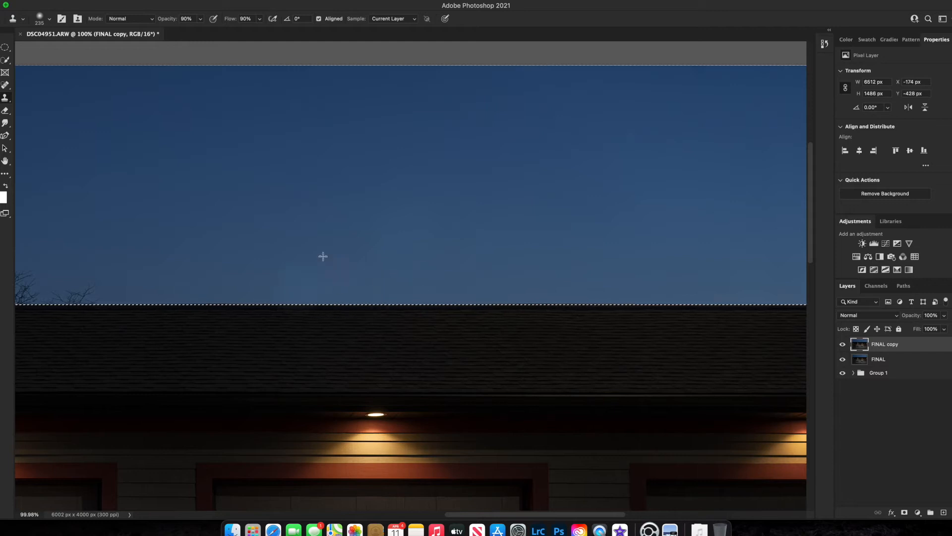
key("super+0")
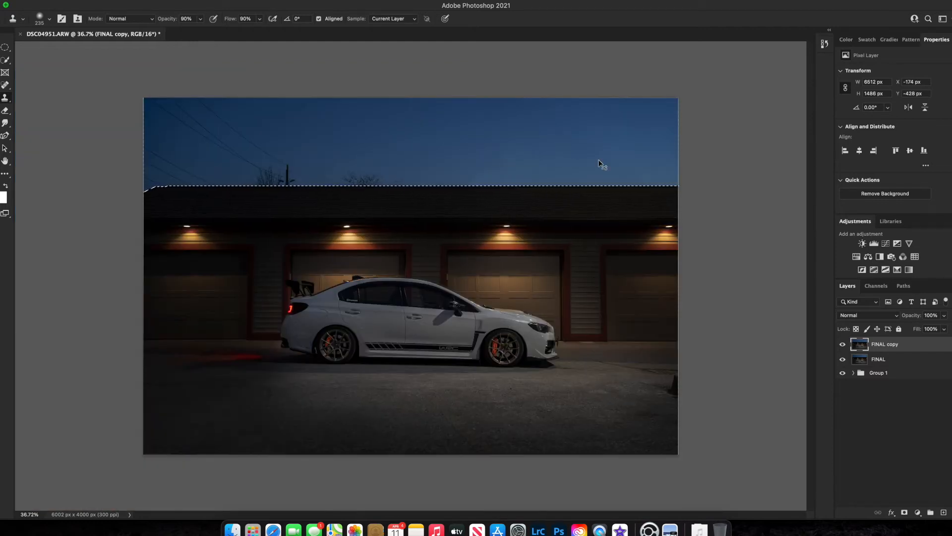
scroll(436, 178, "up", 8)
right_click(5, 98)
right_click(5, 86)
left_click(38, 104)
left_click_drag(559, 189, 576, 172)
key("super+z")
right_click(5, 85)
left_click(5, 98)
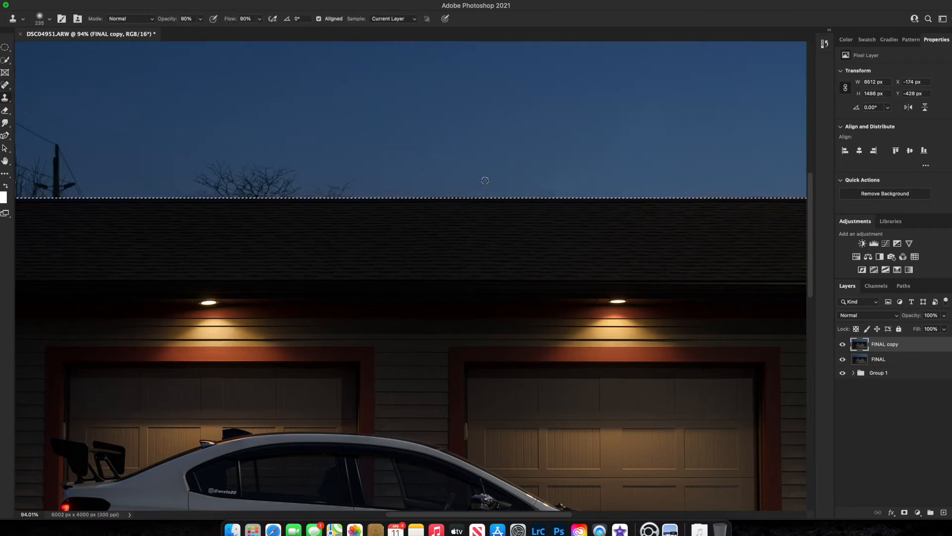
Clone sky over the bare trees rising behind the roof above the car
mouse_move(357, 185)
left_mouse_down()
mouse_move(329, 189)
mouse_move(218, 173)
mouse_move(199, 183)
left_mouse_up()
key("super+z")
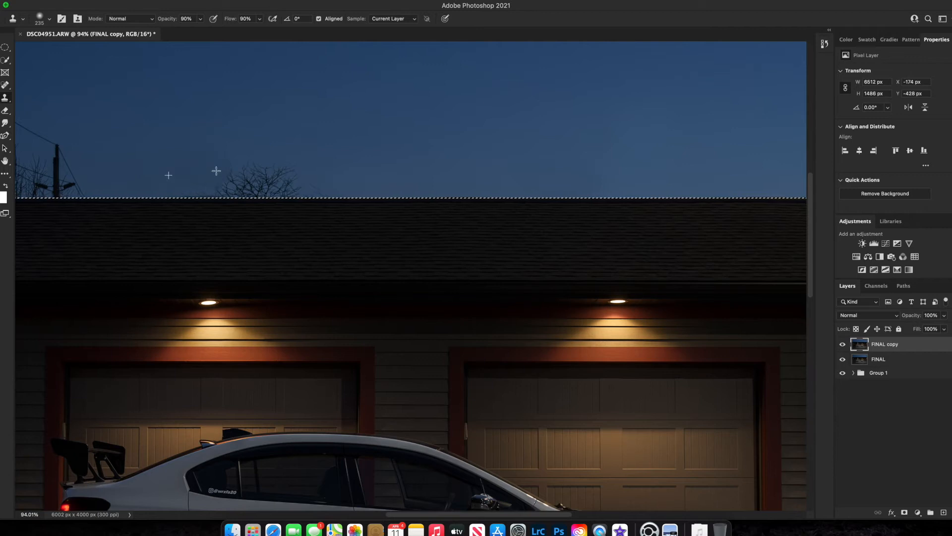
mouse_move(208, 164)
left_mouse_down()
mouse_move(322, 195)
mouse_move(196, 165)
mouse_move(153, 172)
mouse_move(32, 92)
mouse_move(22, 75)
left_mouse_up()
left_click(457, 160, "alt")
Clone sky over the power lines, the utility pole and the remaining branches
scroll(329, 221, "down", 5)
left_click_drag(133, 120, 304, 137)
left_click(241, 105, "alt")
left_click_drag(202, 92, 178, 94)
left_click(398, 204, "alt")
mouse_move(317, 211)
left_mouse_down()
mouse_move(299, 210)
mouse_move(310, 192)
left_mouse_up()
left_click(129, 139, "alt")
Even out the cloned sky where the power lines were with large Clone Stamp strokes, and deselect
left_click_drag(121, 95, 268, 186)
left_click(187, 162, "alt")
left_click_drag(326, 133, 375, 137)
left_click(210, 119, "alt")
mouse_move(141, 102)
left_mouse_down()
mouse_move(102, 85)
mouse_move(171, 127)
left_mouse_up()
mouse_move(151, 172)
left_mouse_down()
mouse_move(209, 189)
mouse_move(144, 195)
left_mouse_up()
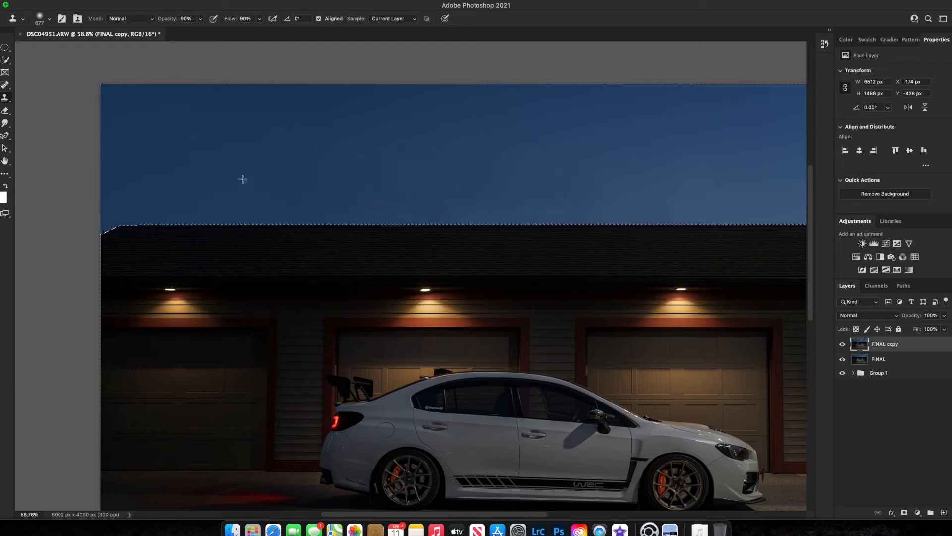
scroll(243, 179, "down", 4)
key("super+d")
scroll(733, 259, "down", 3)
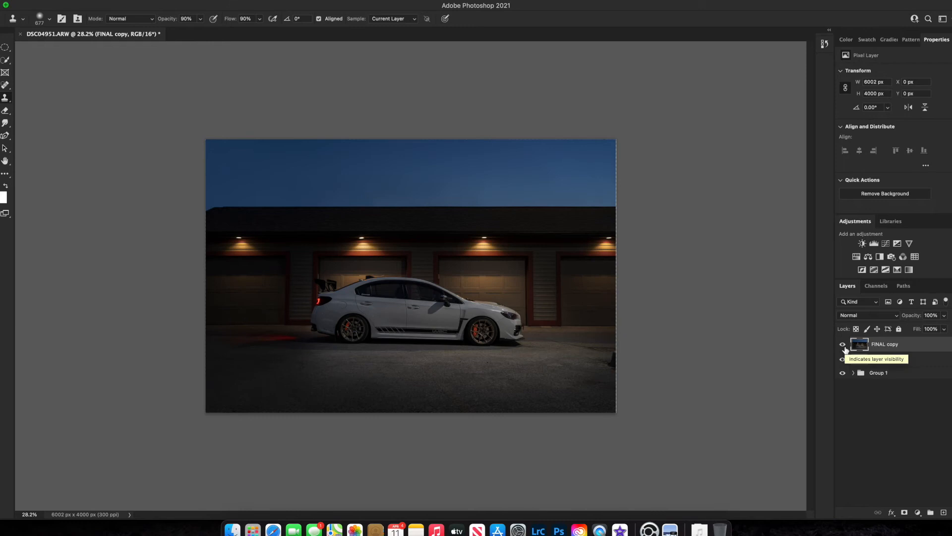
Remove the drain grate and nearby dark marks from the pavement at the photo's edge with the healing brush
scroll(501, 342, "up", 8)
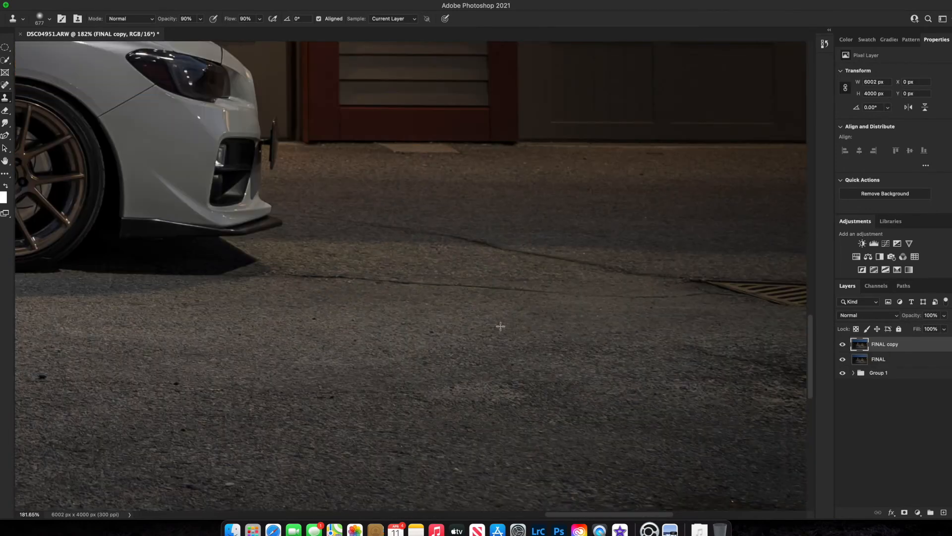
left_click_drag(696, 325, 687, 329)
key("j")
mouse_move(702, 289)
left_mouse_down()
mouse_move(791, 292)
mouse_move(713, 398)
mouse_move(744, 380)
left_mouse_up()
scroll(649, 300, "right", 4)
left_click_drag(687, 285, 726, 287)
Clone asphalt over the lower pavement crack running ahead of the front bumper, using a small brush
left_click(5, 98)
left_click_drag(166, 273, 149, 272)
left_click(162, 285, "alt")
left_click_drag(166, 267, 405, 281)
left_click_drag(285, 302, 302, 302)
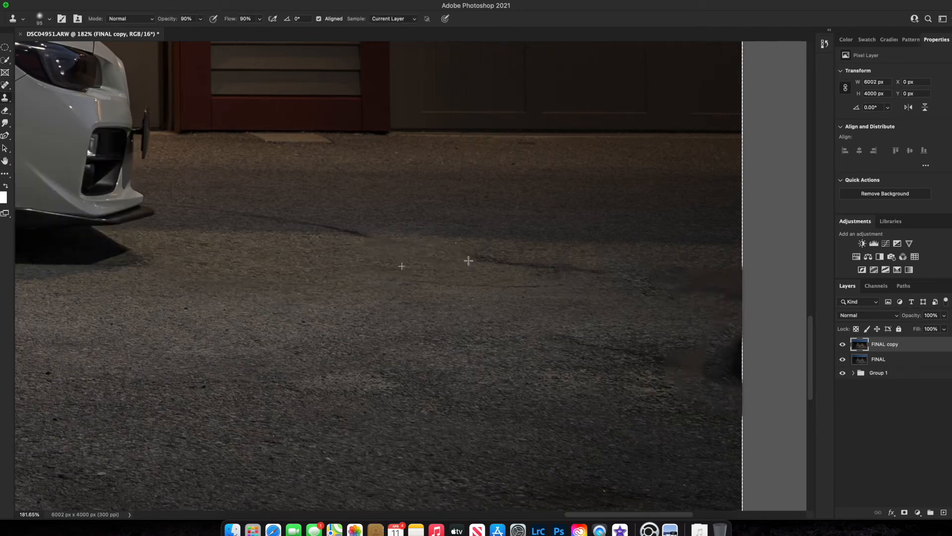
Clone asphalt over the crack's far end and the rough dark patches below it near the photo's edge
left_click(457, 288, "alt")
mouse_move(511, 286)
left_mouse_down()
mouse_move(661, 291)
mouse_move(575, 278)
left_mouse_up()
left_click(549, 337, "alt")
left_click_drag(565, 342, 638, 347)
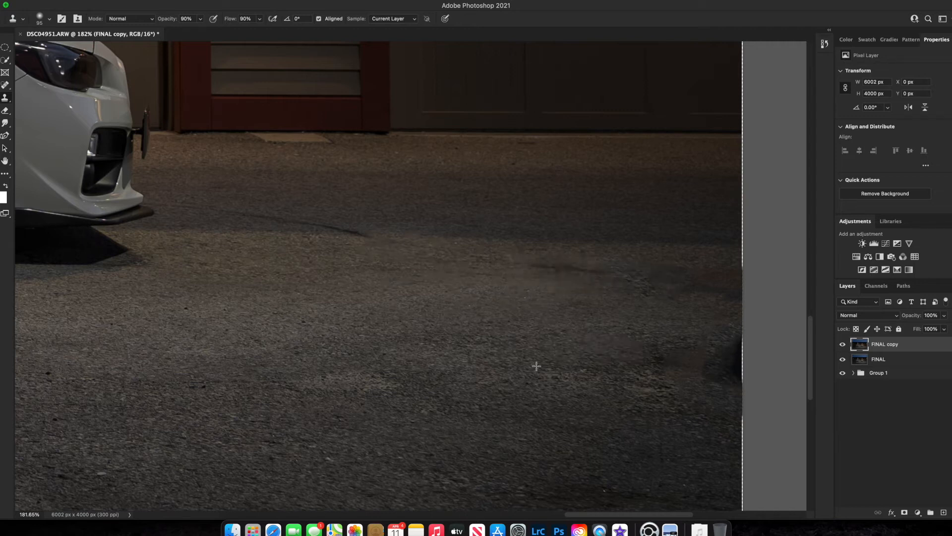
left_click(535, 366, "alt")
left_click_drag(555, 370, 640, 386)
left_click_drag(663, 379, 626, 358)
Blend the smeared healed area at the photo's edge with asphalt texture and remove the dark object there
left_click(475, 302, "alt")
mouse_move(521, 295)
left_mouse_down()
mouse_move(547, 251)
mouse_move(655, 258)
left_mouse_up()
left_click_drag(547, 350, 542, 351)
left_click(501, 431, "alt")
left_click_drag(535, 245, 654, 246)
key("super+z")
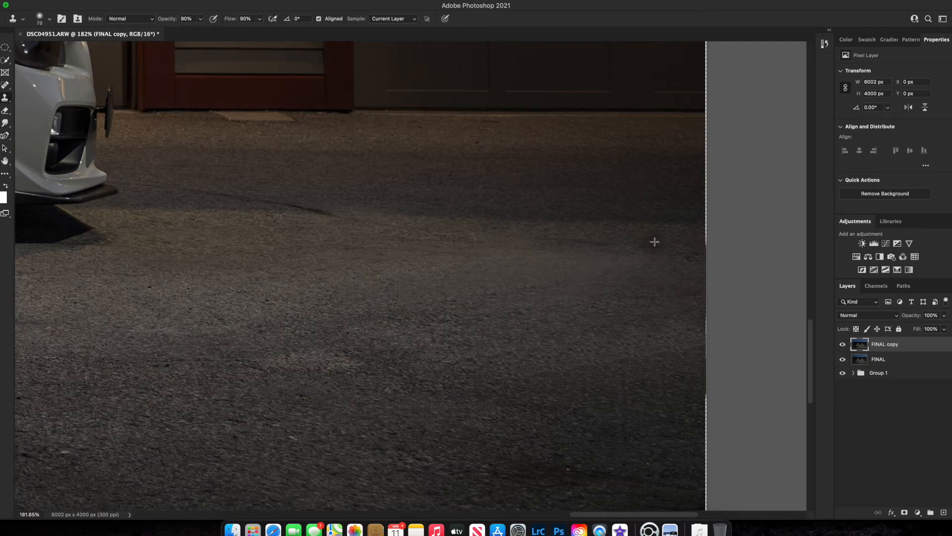
scroll(517, 323, "down", 5)
left_click_drag(516, 323, 629, 318)
Clean up the cracks in the pavement below and behind the rear wheel with the Clone Stamp
left_click_drag(289, 347, 302, 348)
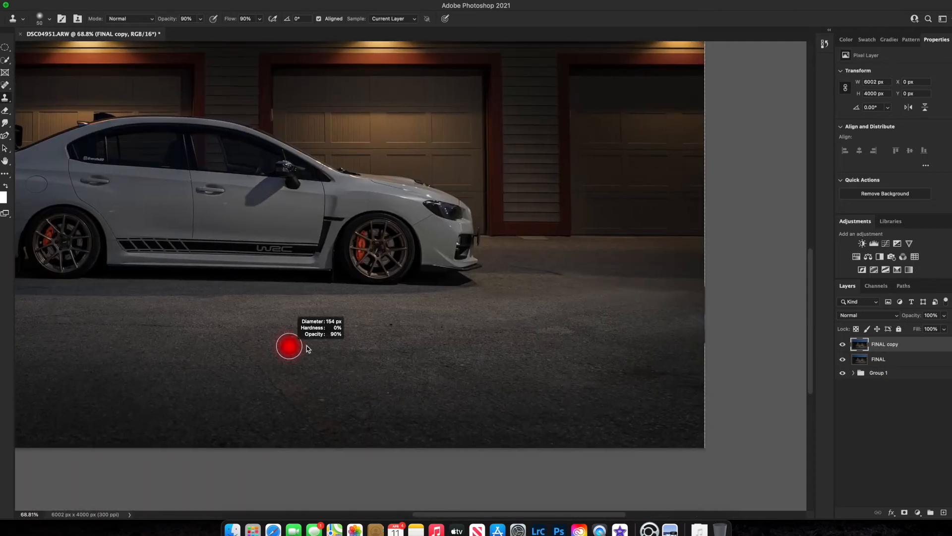
scroll(174, 342, "up", 7)
scroll(302, 351, "down", 5)
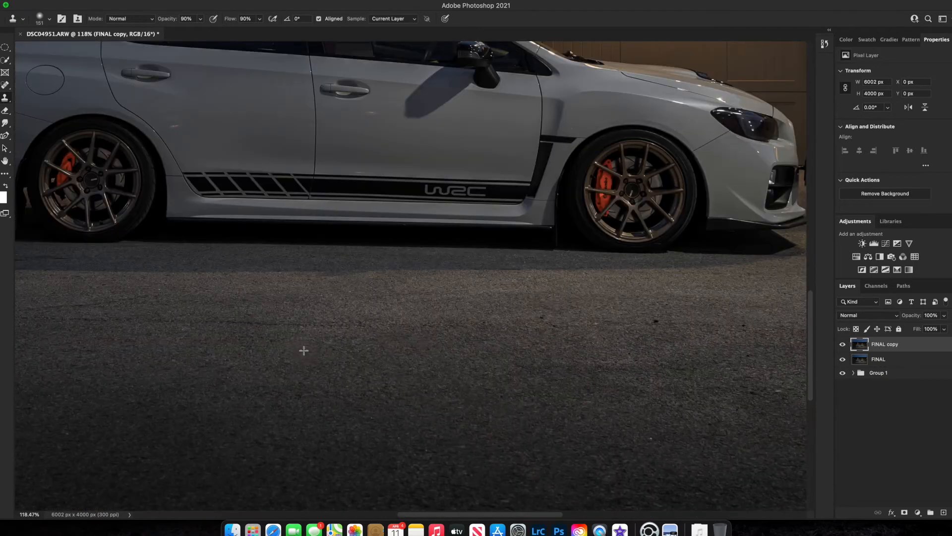
scroll(315, 311, "left", 5)
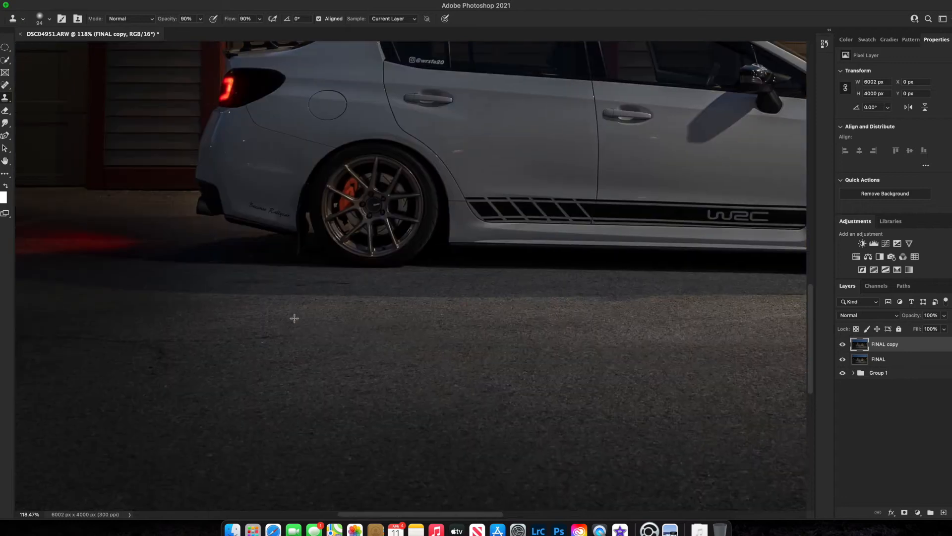
scroll(145, 381, "left", 5)
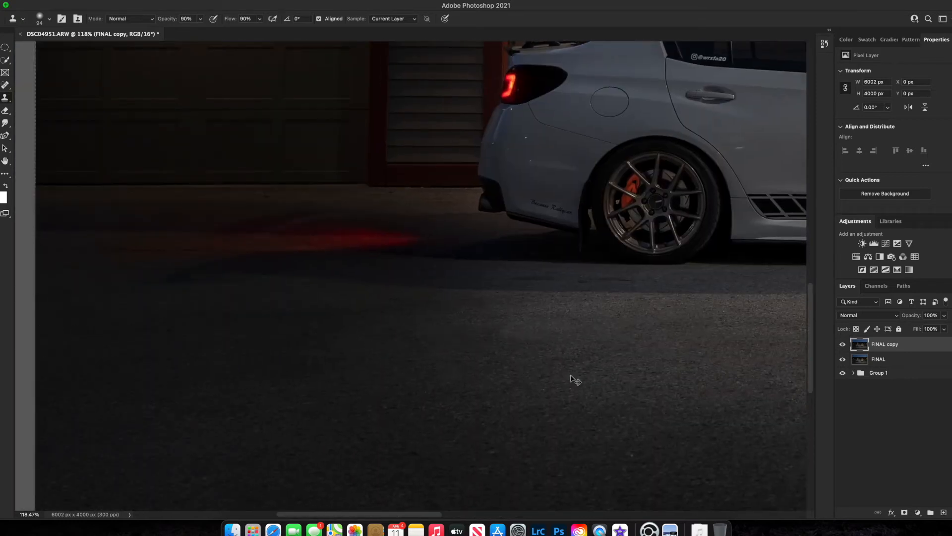
scroll(630, 313, "up", 3)
scroll(435, 278, "down", 10)
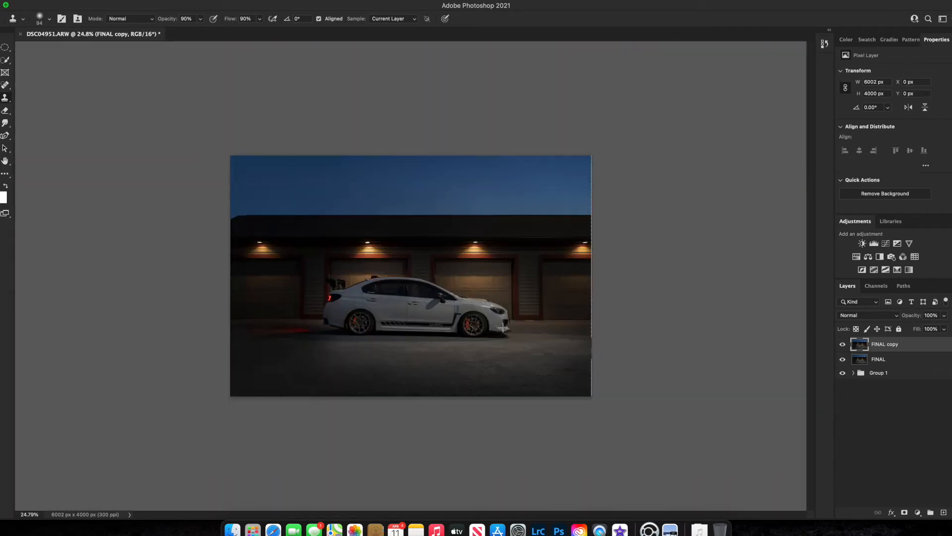
Clone asphalt over the leftover crack just ahead of the front bumper
scroll(502, 308, "up", 4)
scroll(501, 308, "right", 3)
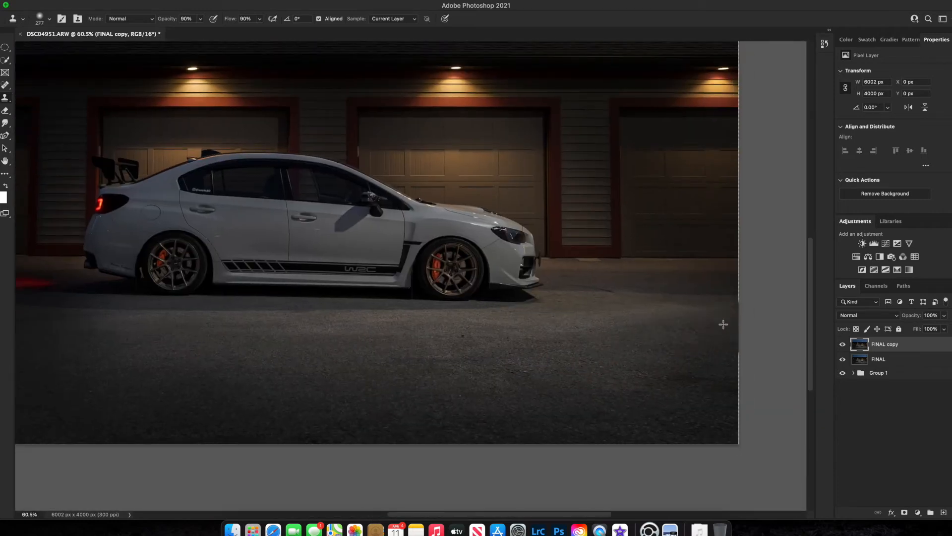
scroll(705, 415, "down", 2)
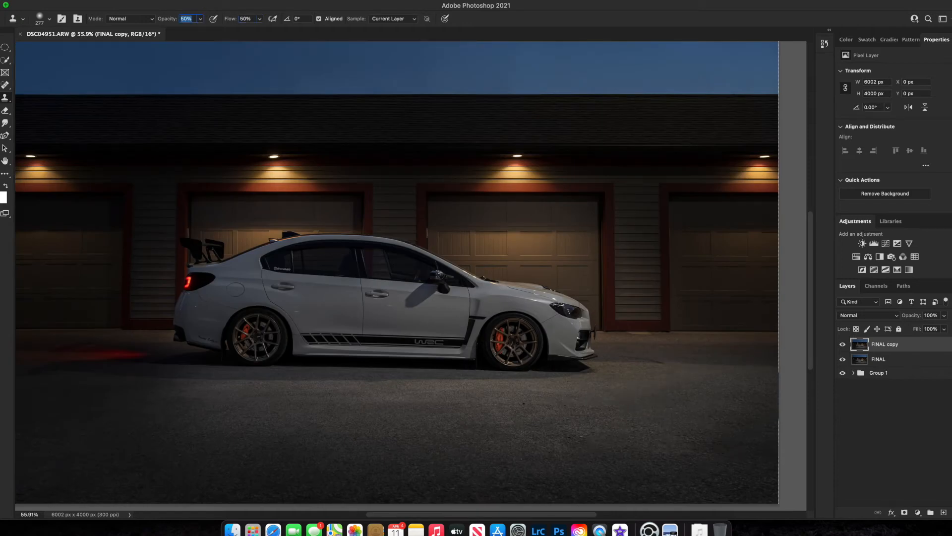
scroll(646, 367, "up", 10)
left_click_drag(493, 326, 409, 332)
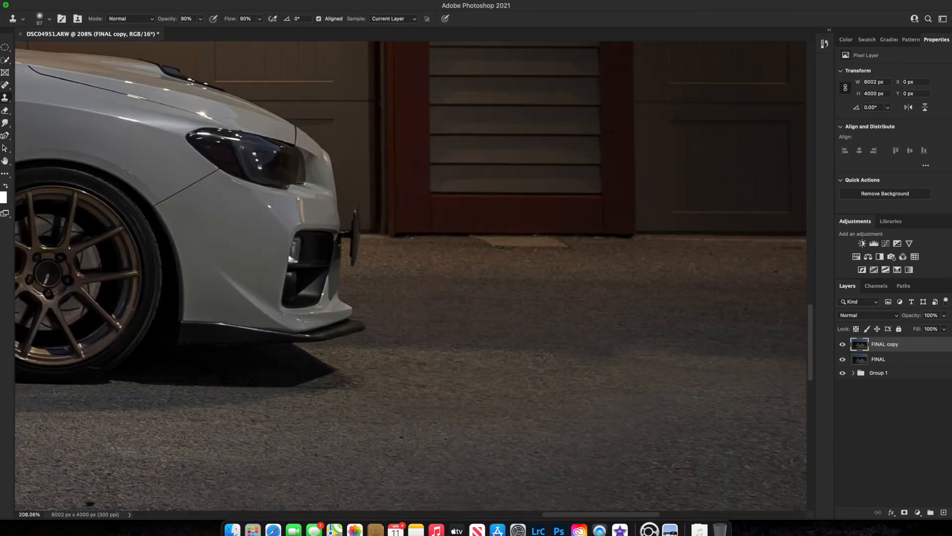
Outline the pale slab below the garage siding with the Polygonal Lasso, deselect, and clone pavement over the slab
key("l")
left_click(471, 235)
double_click(480, 254)
key("s")
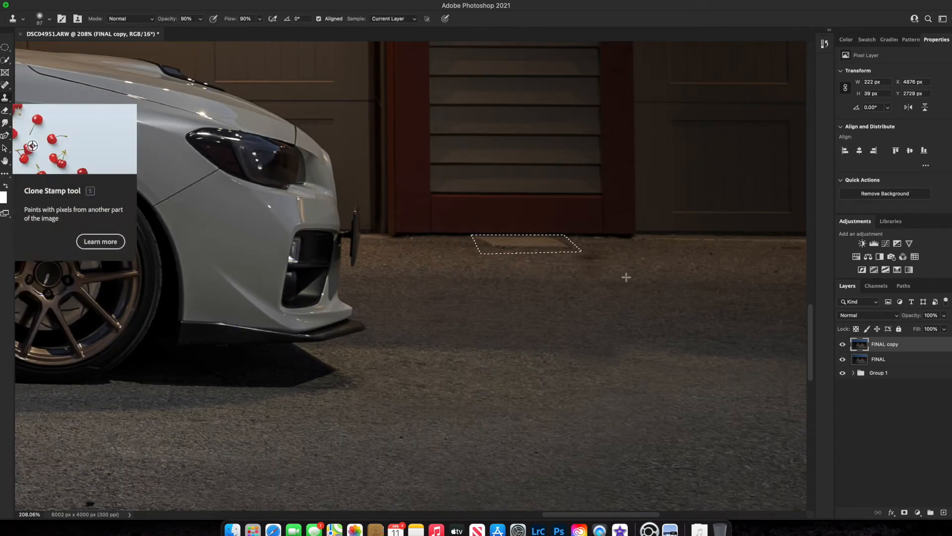
key("super+d")
left_click(611, 257, "alt")
left_click_drag(582, 256, 415, 249)
Compare the retouching with the original by toggling the FINAL copy layer's visibility, and save the document
scroll(503, 293, "down", 7)
scroll(503, 293, "down", 8)
scroll(503, 293, "up", 3)
left_click(843, 346)
left_click(844, 346)
left_click(843, 347)
left_click(843, 346)
scroll(680, 405, "up", 5)
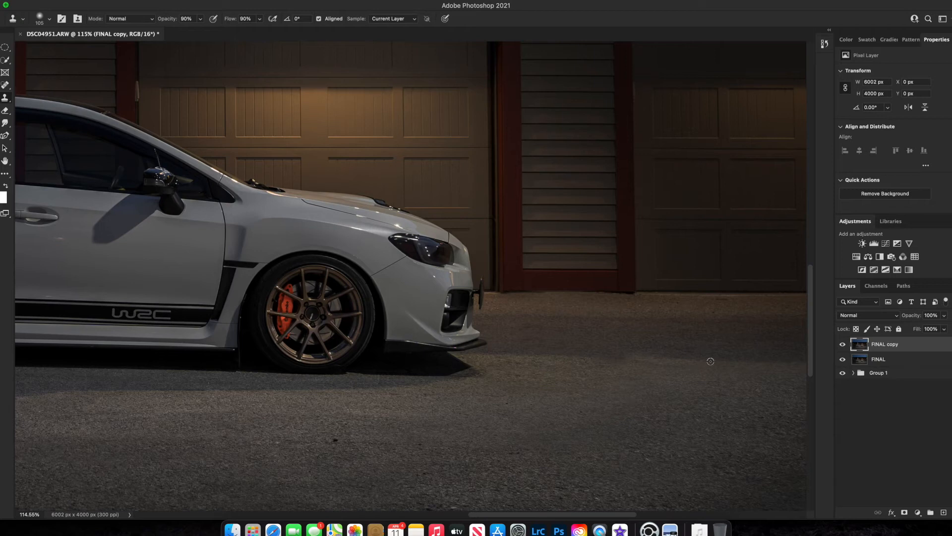
scroll(644, 412, "down", 5)
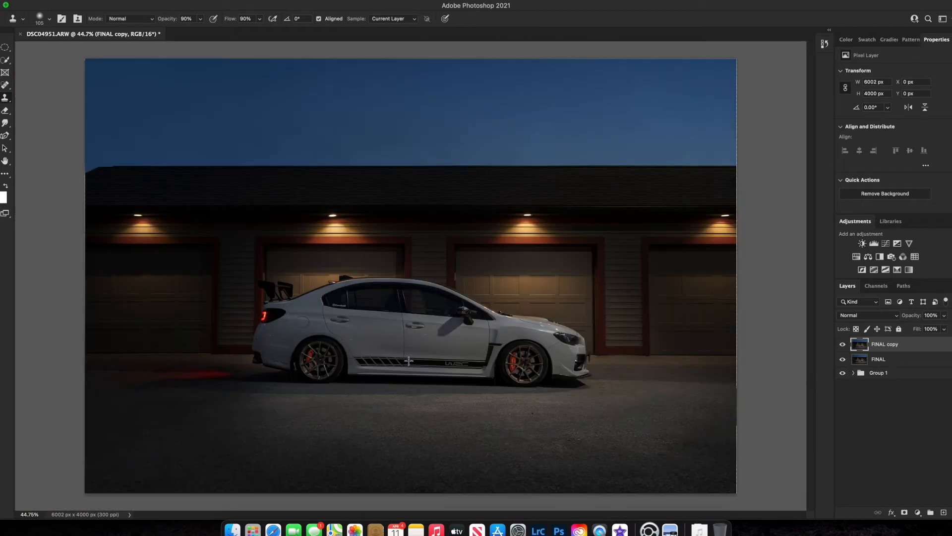
key("super+s")
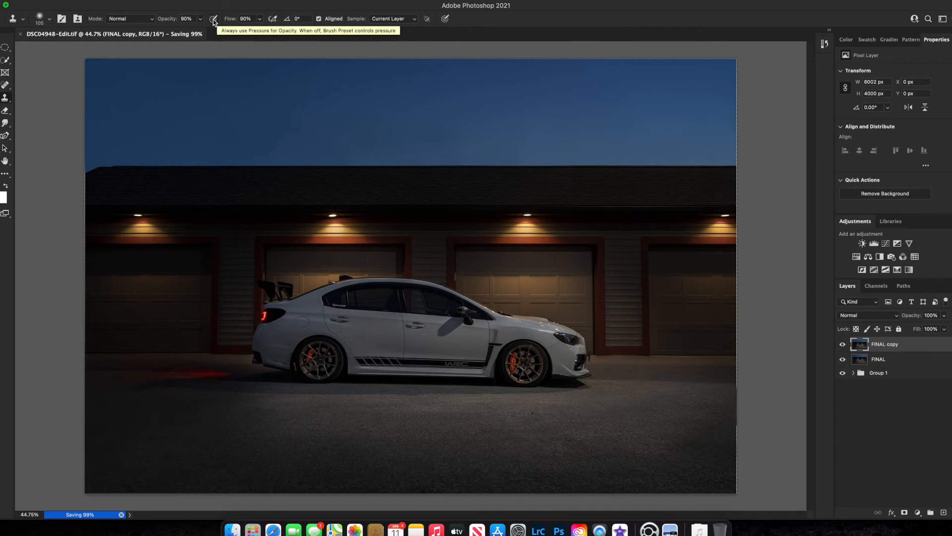
Rotate the Clone Stamp's brush tip to an angle of 89°
left_click(49, 20)
left_click(275, 281)
scroll(525, 382, "up", 5)
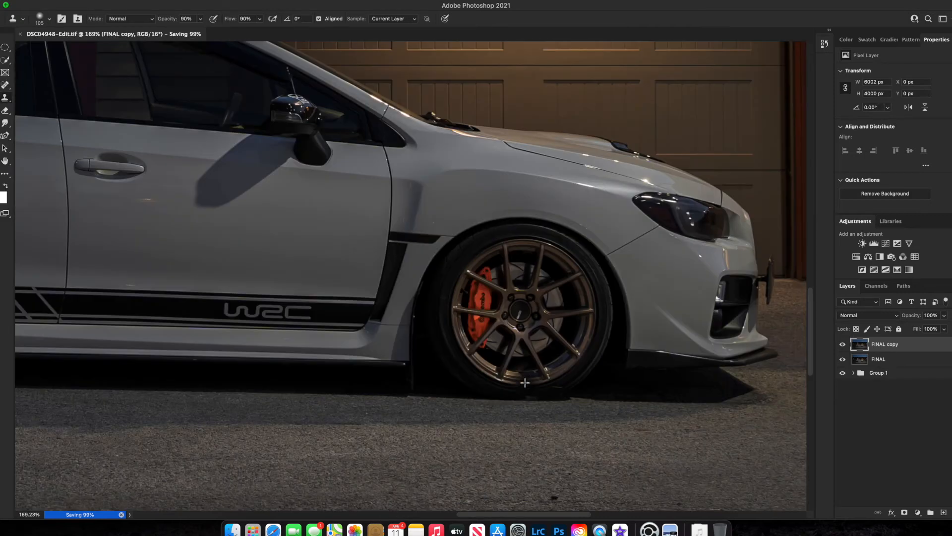
scroll(296, 266, "down", 3)
right_click(407, 270)
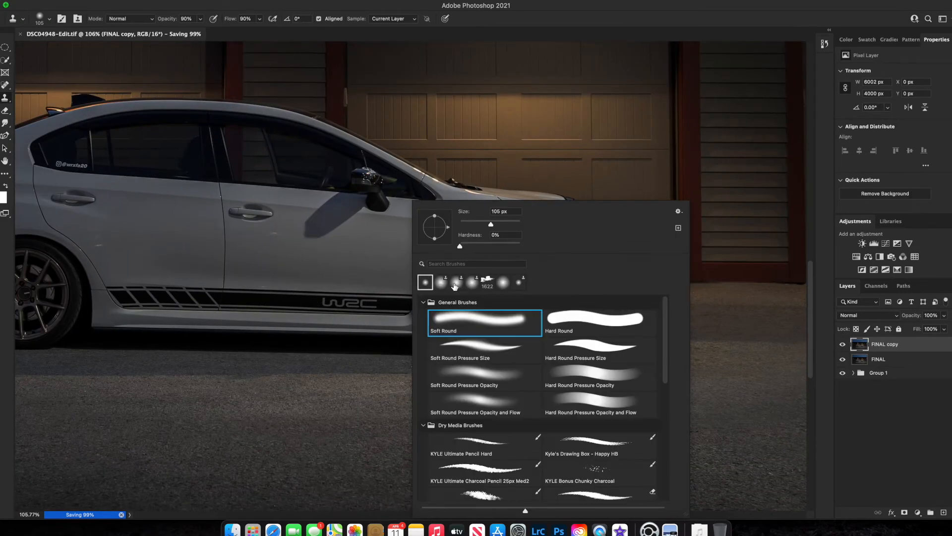
left_click(440, 224)
left_click(695, 205)
Clone clean paint over the orange light reflection and small marks below the front door handle
scroll(446, 313, "left", 3)
scroll(382, 259, "up", 5)
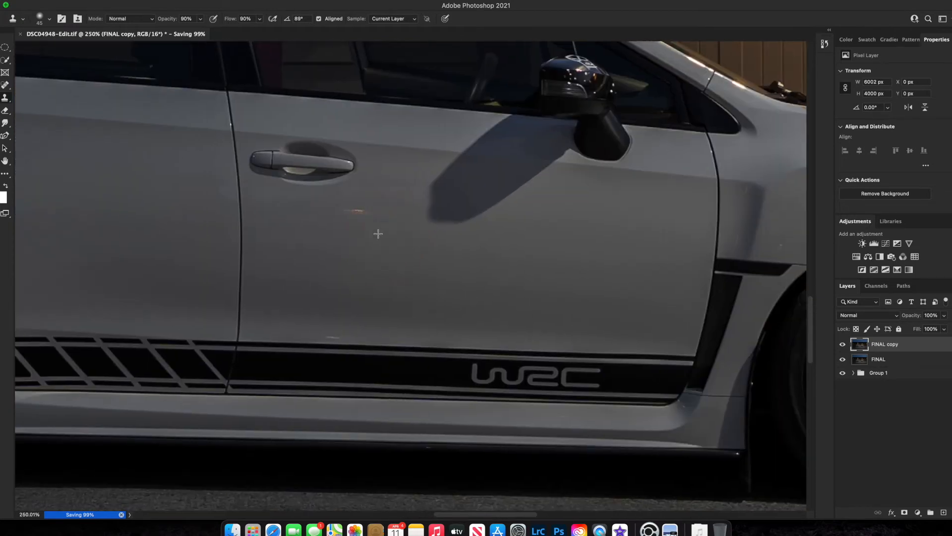
scroll(388, 273, "down", 5)
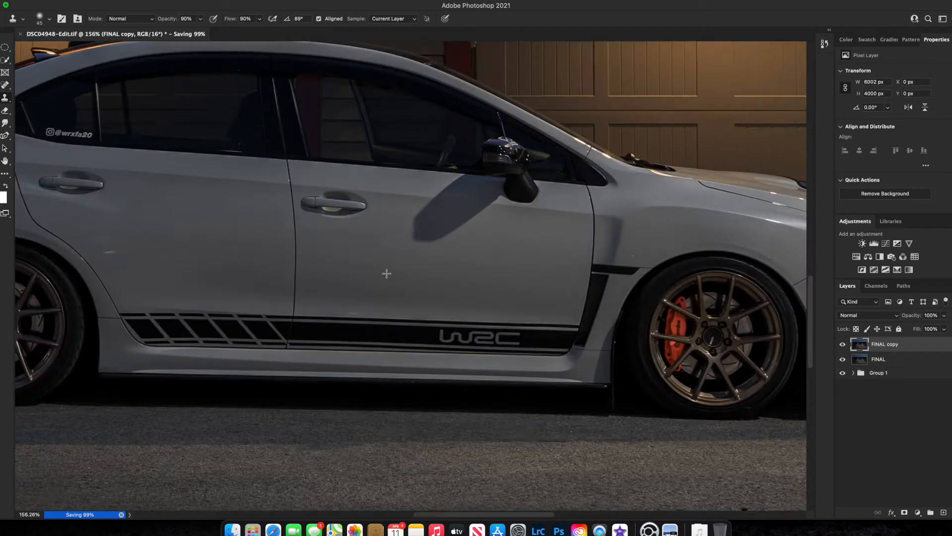
scroll(387, 273, "up", 5)
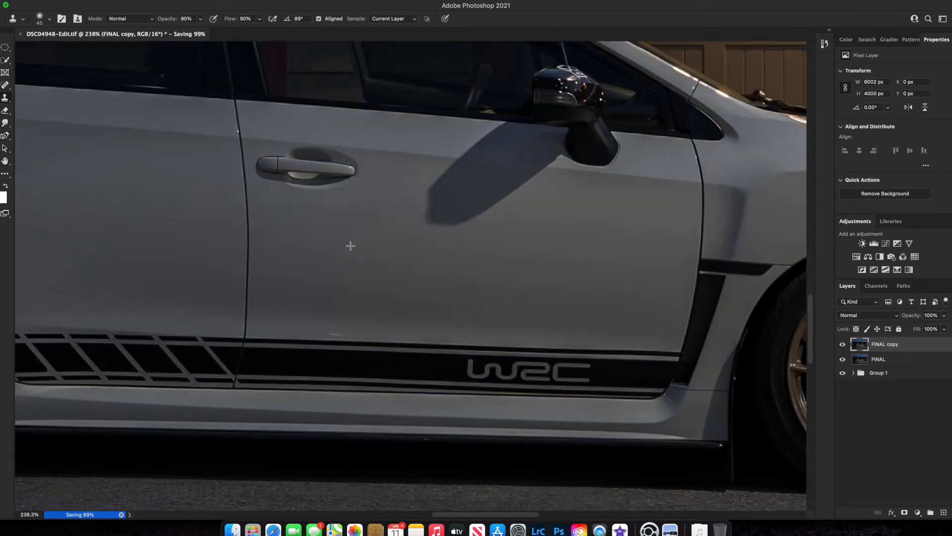
left_click_drag(276, 210, 265, 213)
left_click(271, 210, "alt")
left_click_drag(275, 200, 286, 204)
Clone clean paint over the small light reflection on the rear door, using a 26 px brush
scroll(351, 256, "down", 5)
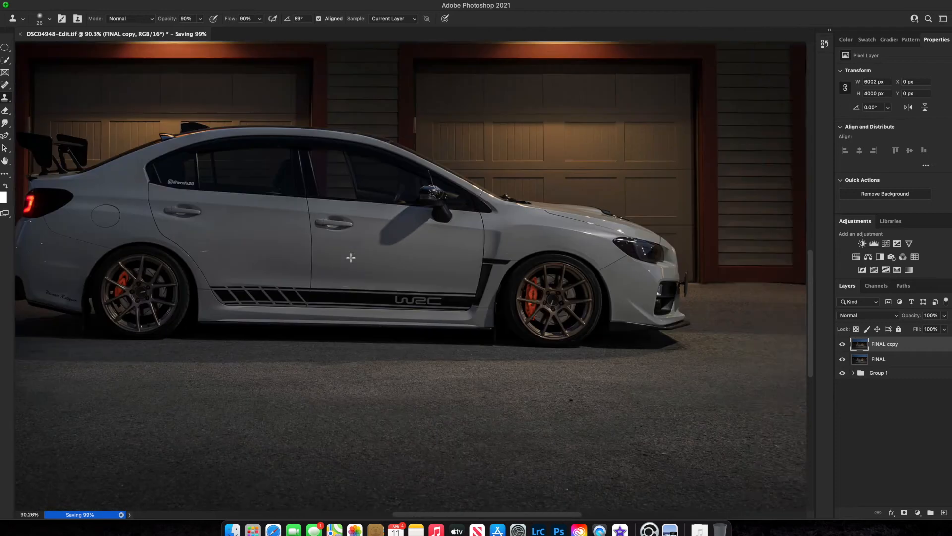
scroll(416, 273, "up", 6)
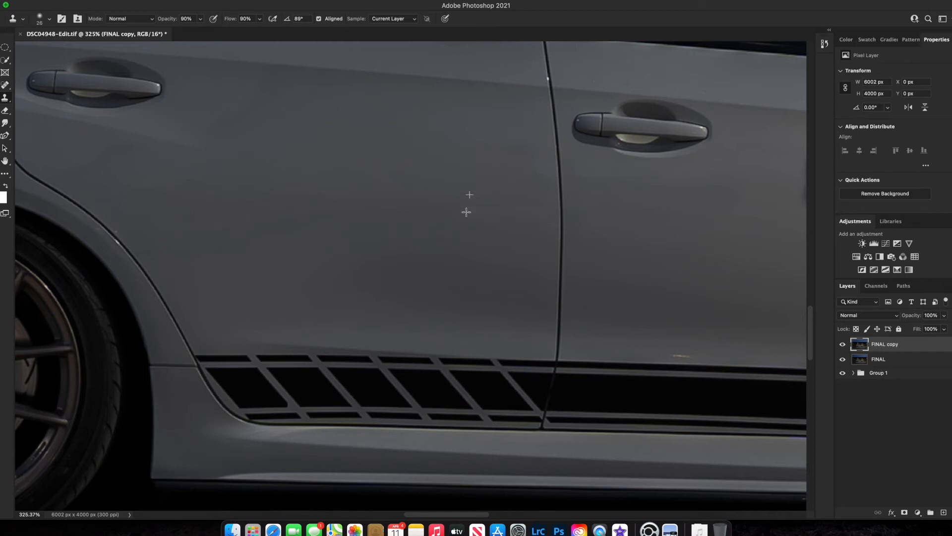
scroll(113, 233, "down", 5)
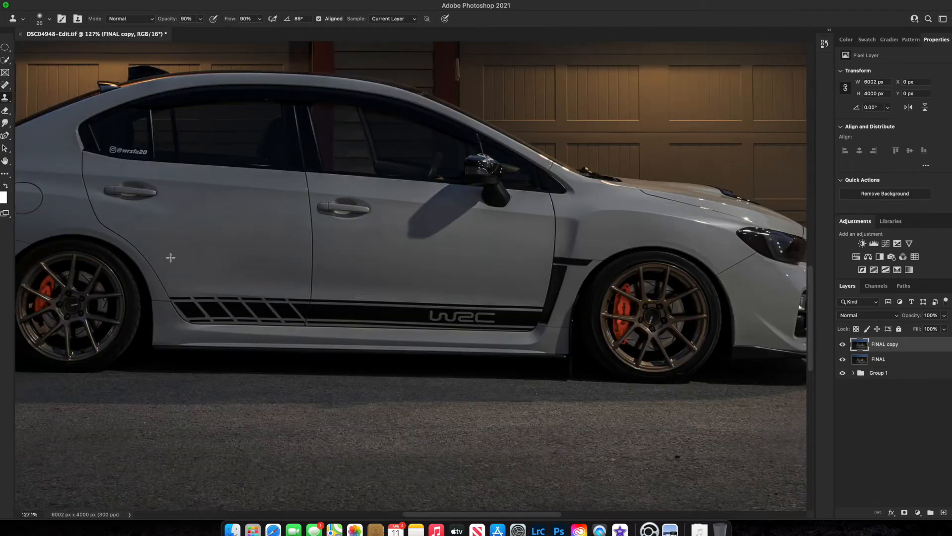
Heal the small light spots on the rear quarter panel and bumper below the taillight with the Spot Healing Brush
scroll(552, 255, "up", 6)
left_click_drag(120, 240, 117, 240)
left_click_drag(126, 259, 170, 247)
left_click(185, 289)
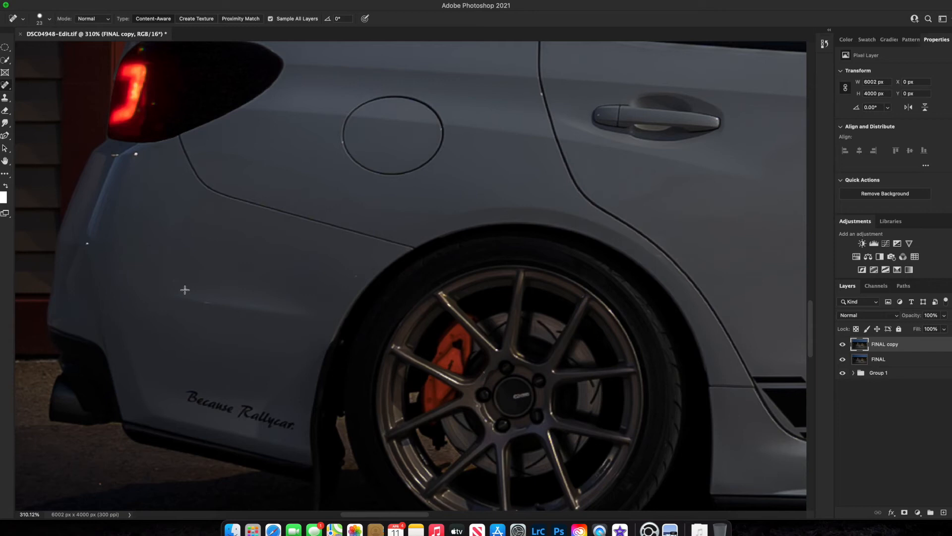
left_click(135, 154)
left_click_drag(136, 154, 239, 172)
scroll(191, 263, "up", 4)
left_click(192, 263)
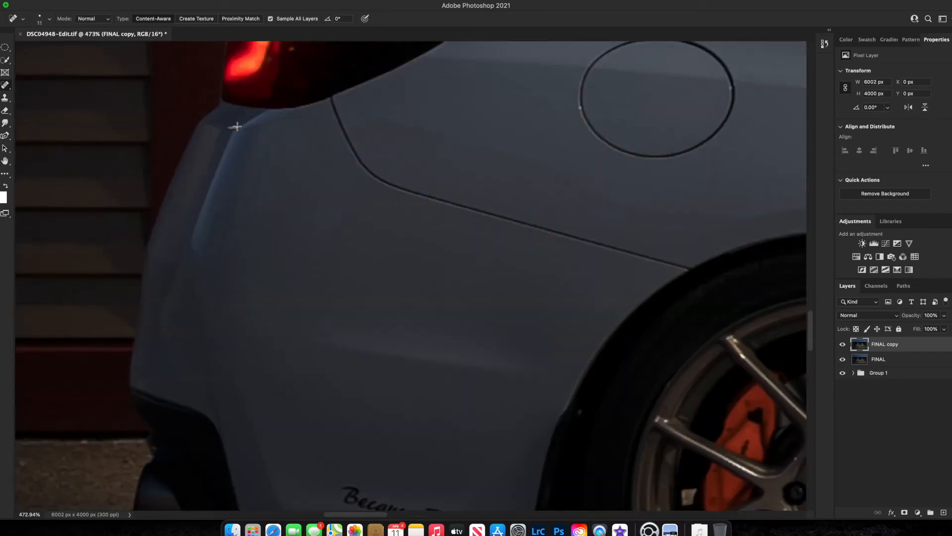
left_click(236, 126)
Clone dark paint over the bright highlight on the small roof fin above the rear window
scroll(272, 182, "down", 8)
left_click_drag(305, 148, 286, 256)
scroll(278, 260, "up", 5)
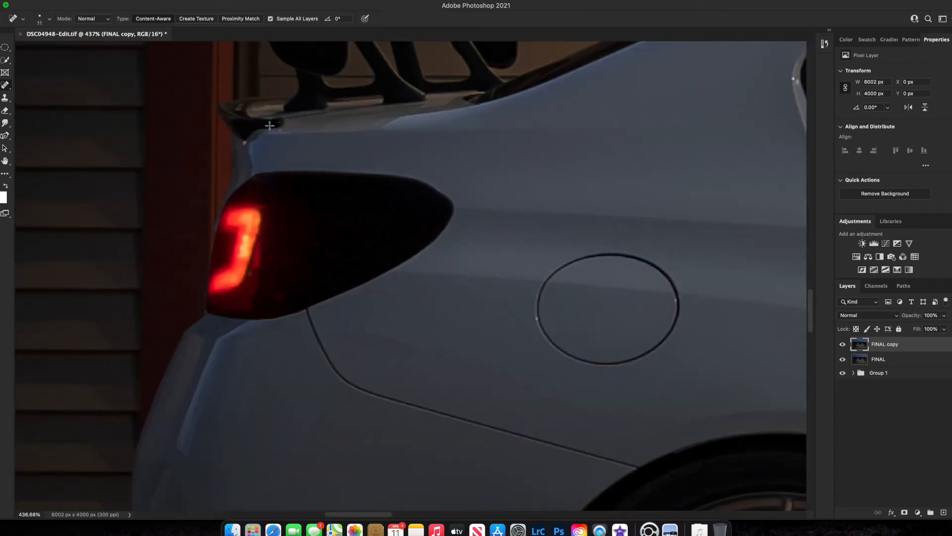
scroll(383, 192, "down", 4)
scroll(383, 410, "down", 2)
scroll(472, 334, "up", 3)
scroll(483, 293, "down", 4)
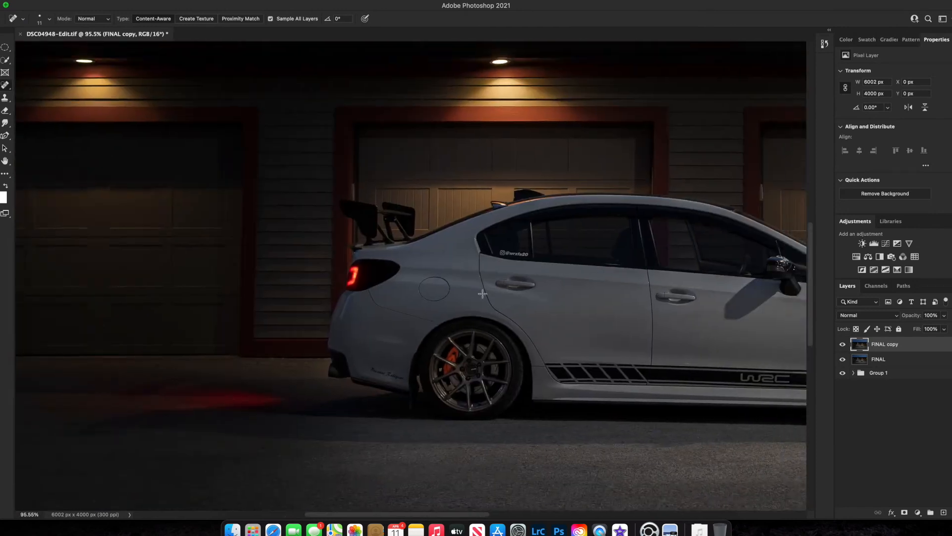
scroll(502, 207, "up", 8)
left_click(5, 98)
left_click_drag(483, 193, 471, 193)
left_click(480, 193, "alt")
left_click(504, 194)
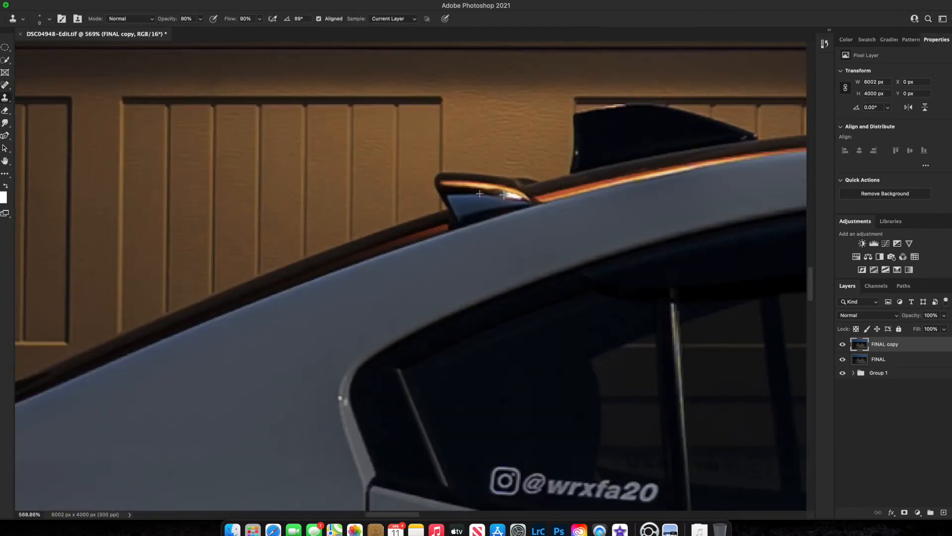
Clone over another small mark on the bodywork with a 13 px Clone Stamp brush
scroll(573, 195, "down", 6)
scroll(520, 331, "up", 6)
left_click_drag(497, 256, 502, 252)
left_click(501, 250, "alt")
left_click(503, 278)
scroll(503, 278, "down", 5)
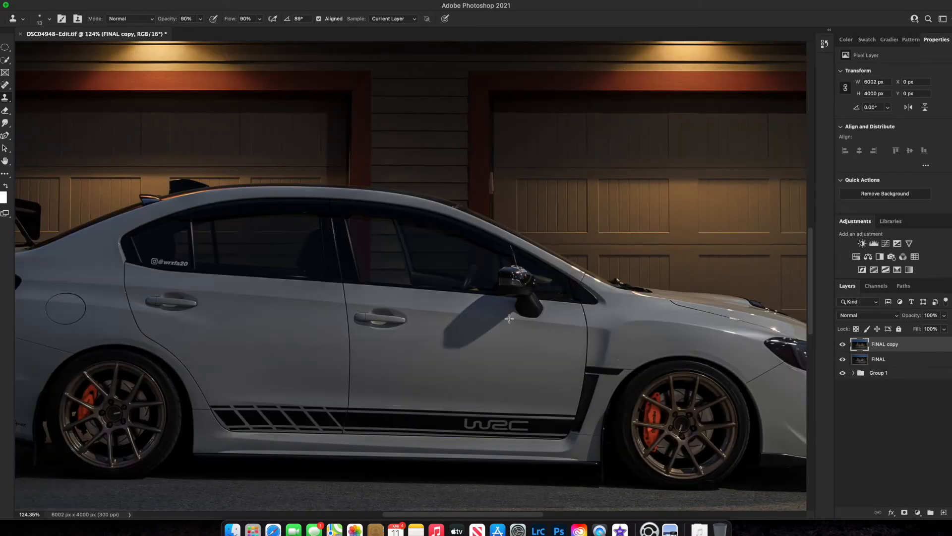
Remove the light specks and reflections from the side mirror housing with the Spot Healing Brush and Clone Stamp
scroll(518, 276, "up", 6)
left_click(5, 86)
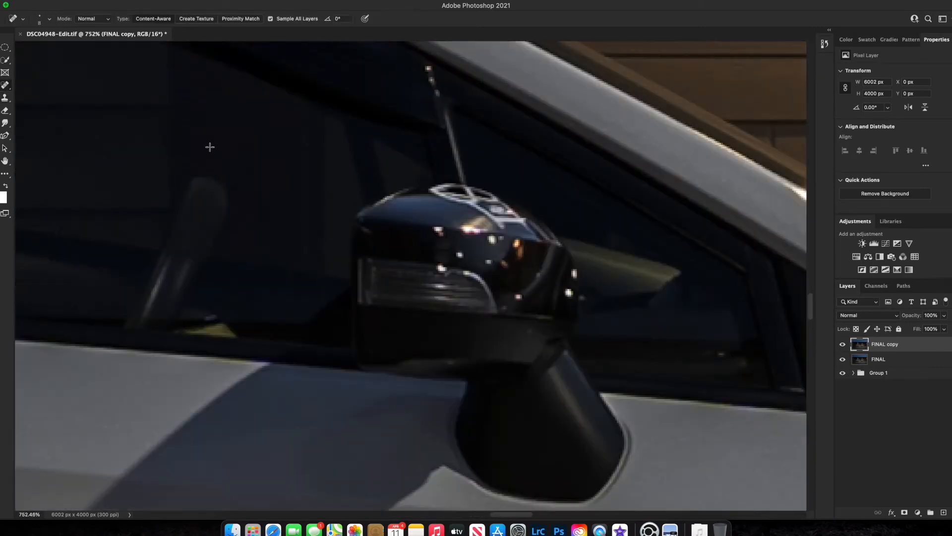
key("s")
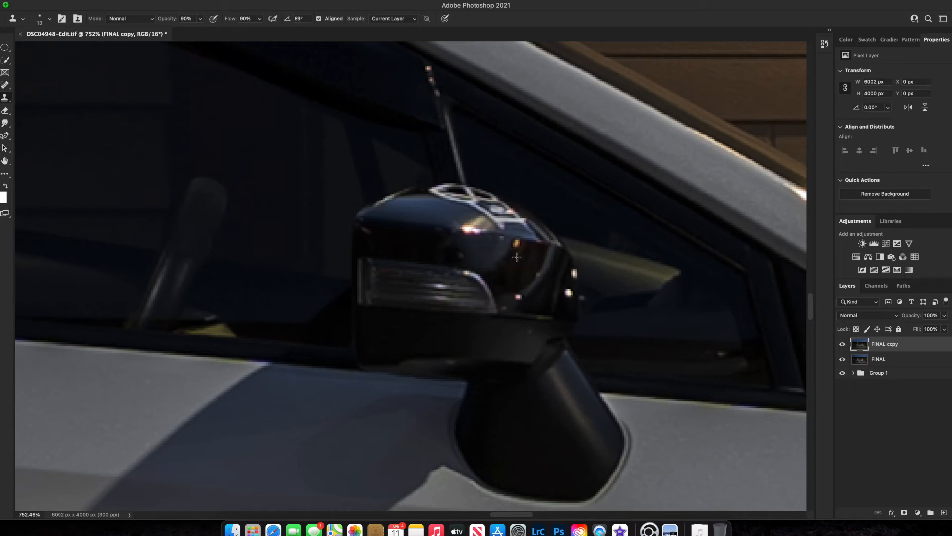
key("j")
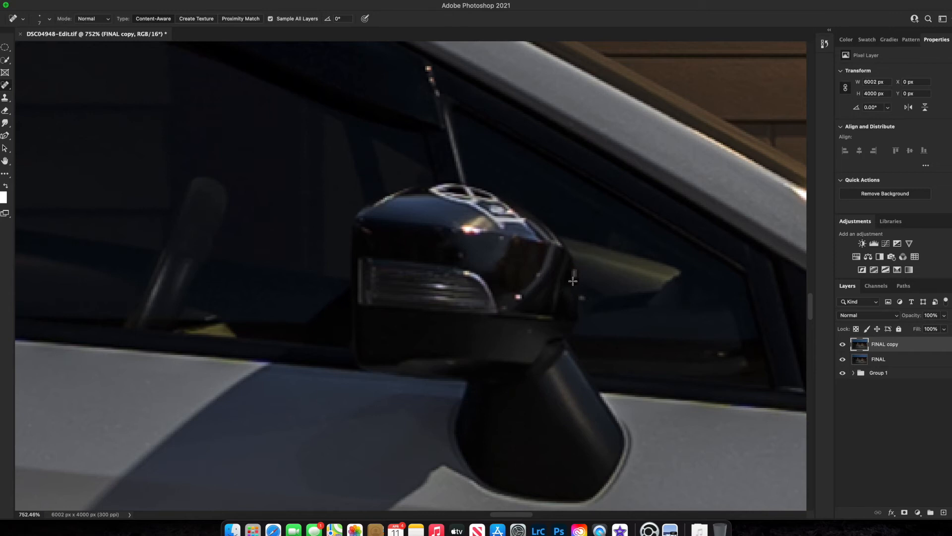
key("s")
mouse_move(457, 229)
left_mouse_down()
mouse_move(479, 244)
mouse_move(440, 227)
mouse_move(479, 235)
mouse_move(452, 262)
mouse_move(472, 245)
left_mouse_up()
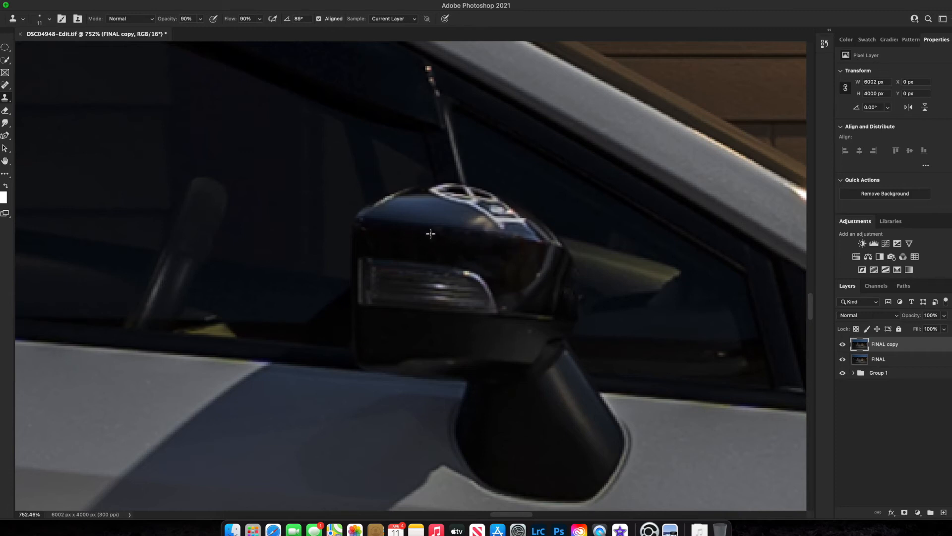
Clone clean paint over the bright highlights along the windshield pillar's edge, using a 13 px brush
scroll(523, 285, "down", 10)
scroll(589, 376, "up", 8)
left_click_drag(531, 448, 499, 276)
scroll(498, 276, "up", 4)
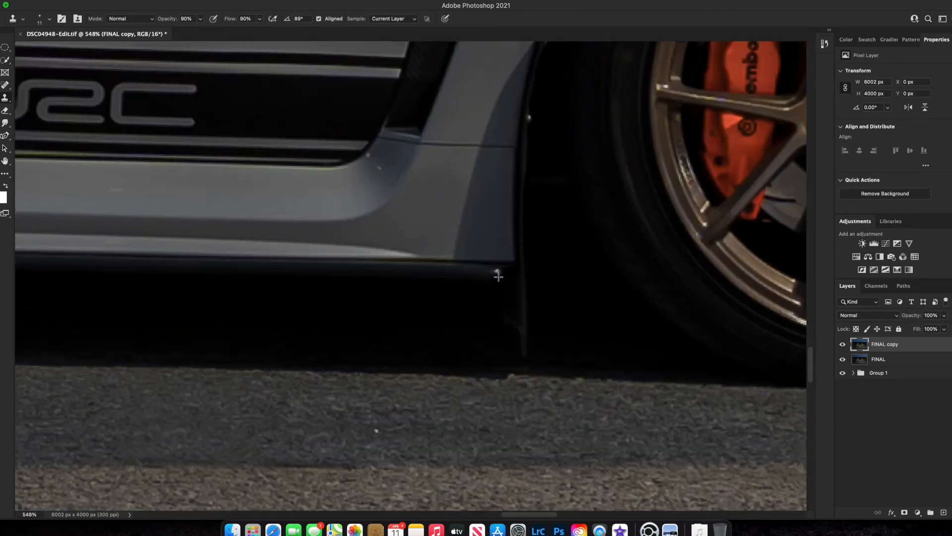
scroll(559, 264, "down", 10)
left_click_drag(629, 126, 496, 238)
scroll(496, 238, "up", 7)
left_click_drag(256, 161, 354, 201)
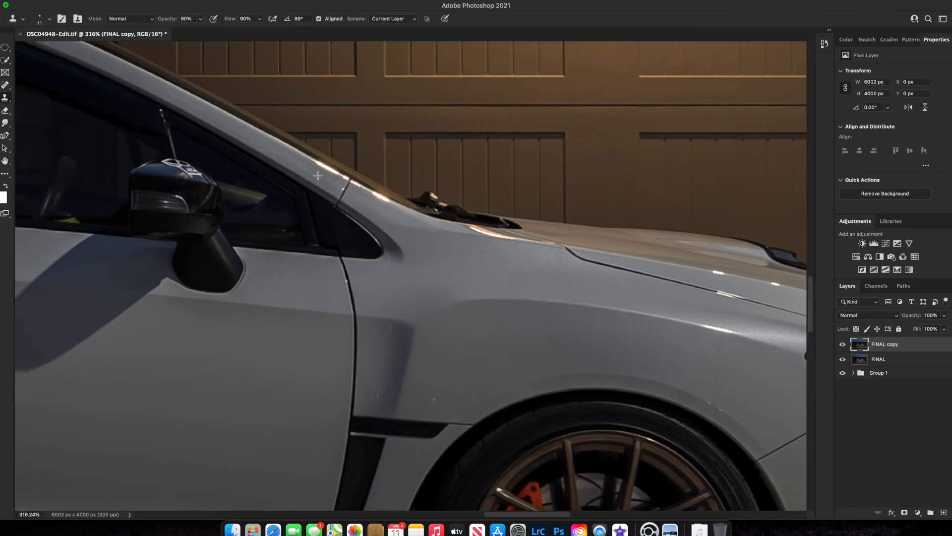
scroll(353, 201, "up", 4)
left_click_drag(345, 168, 428, 217)
left_click(411, 262, "alt")
left_click(421, 244)
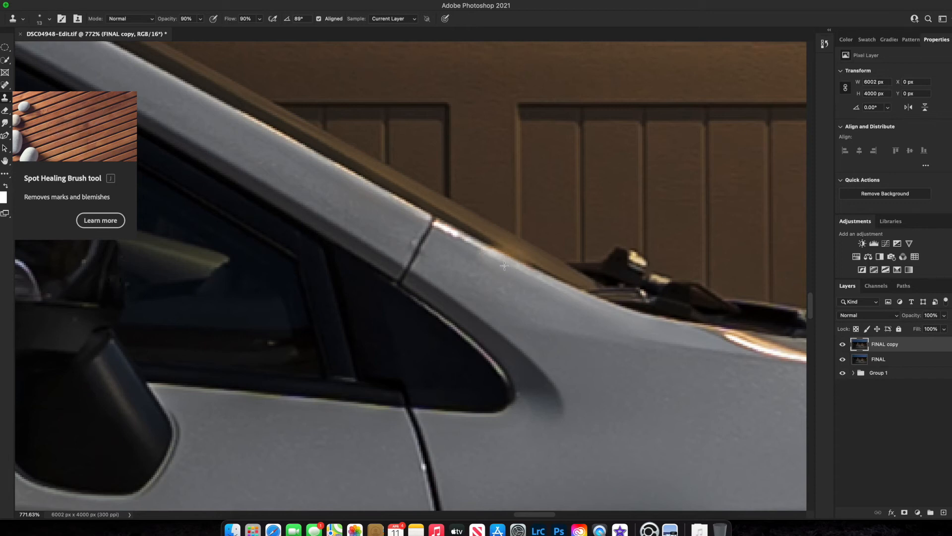
Outline the orange glare below the wiper with the Polygonal Lasso, clone over it inside the selection, and deselect
scroll(456, 257, "down", 4)
scroll(591, 302, "up", 4)
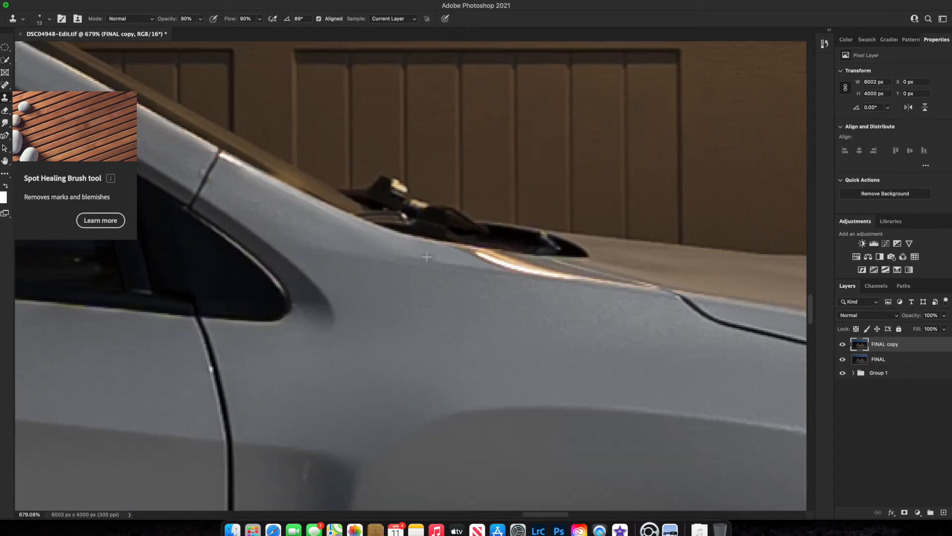
key("l")
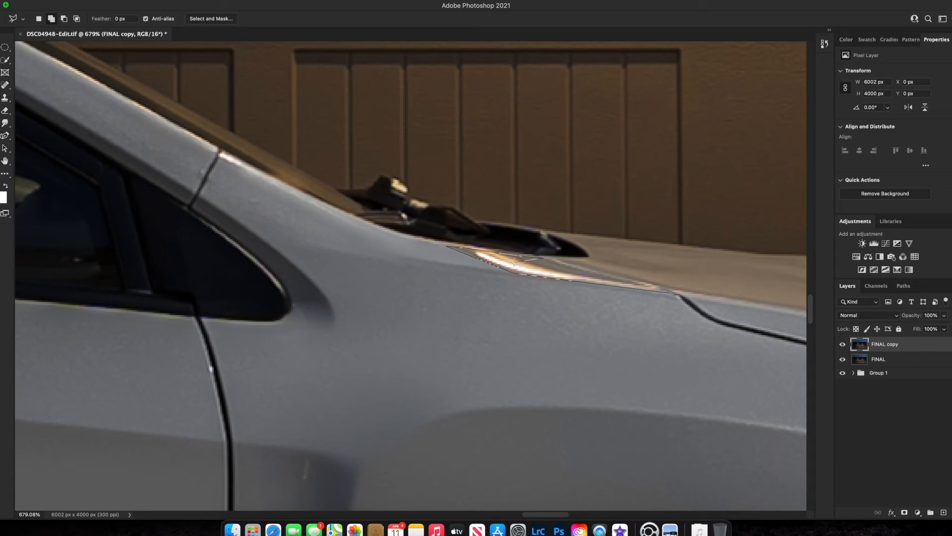
left_click_drag(635, 281, 639, 284)
key("s")
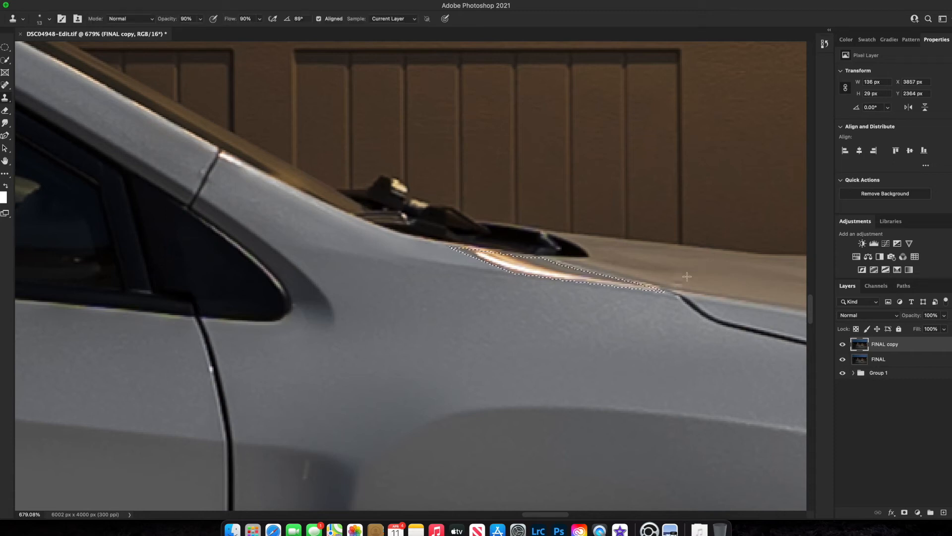
left_click_drag(559, 275, 477, 254)
key("super+d")
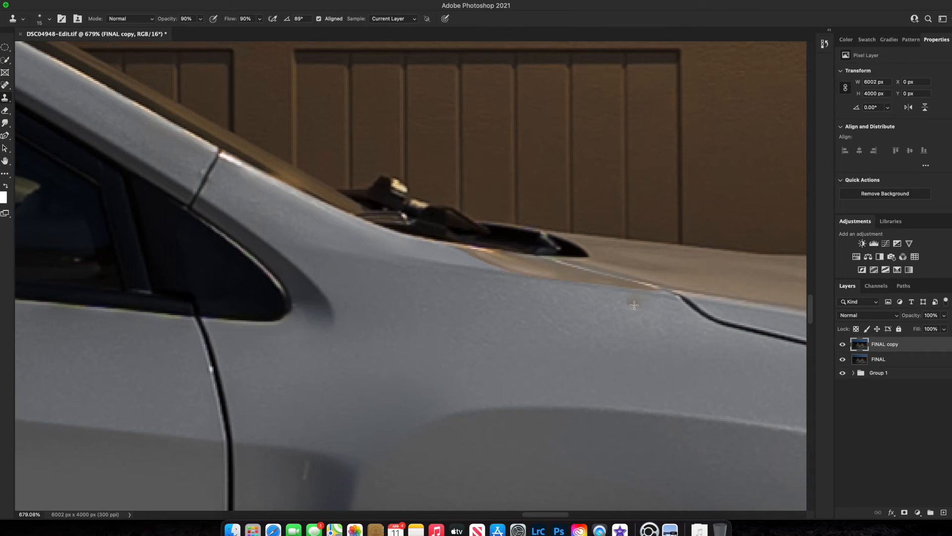
Clone over the bright reflections on the hood and its middle seam above the front wheel, using a 20 px brush
scroll(634, 304, "down", 8)
scroll(596, 323, "up", 6)
scroll(433, 245, "up", 3)
key("bracketright")
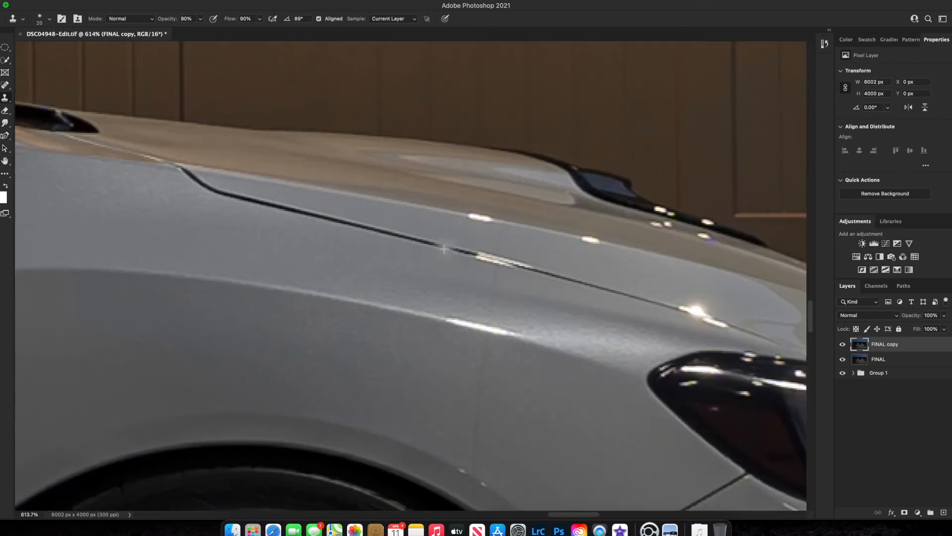
left_click_drag(478, 256, 548, 274)
key("super+z")
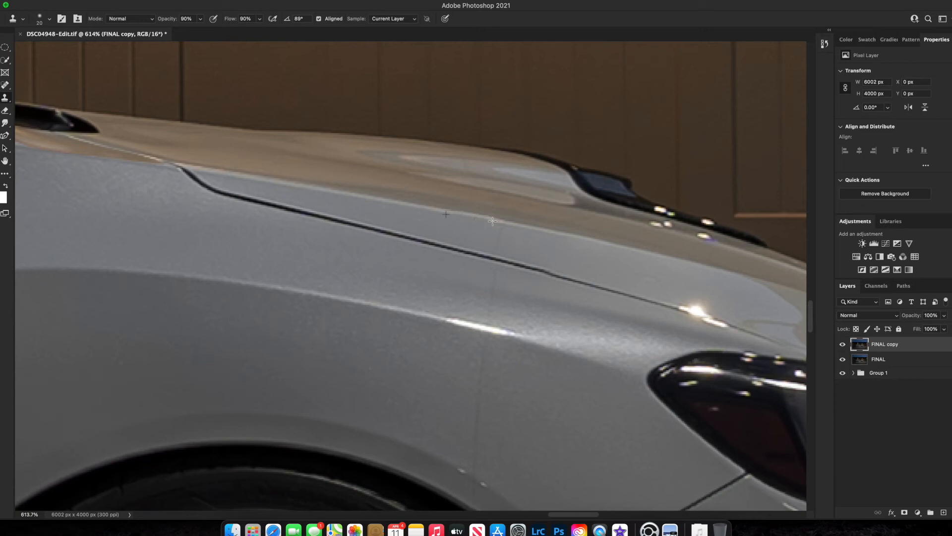
Clone out the light spots below the hood scoop and the bright glint on the hood seam above the headlight
scroll(544, 269, "right", 5)
scroll(544, 269, "down", 2)
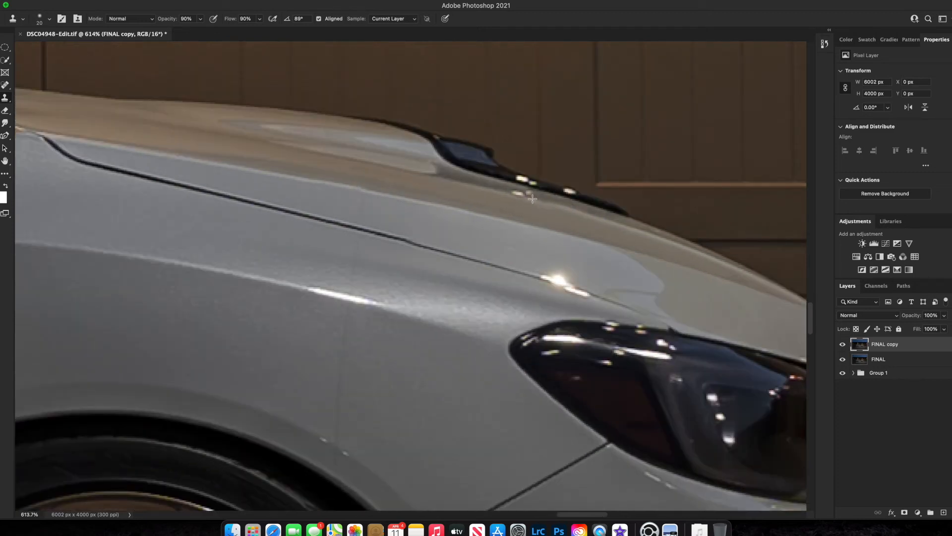
left_click_drag(545, 276, 589, 289)
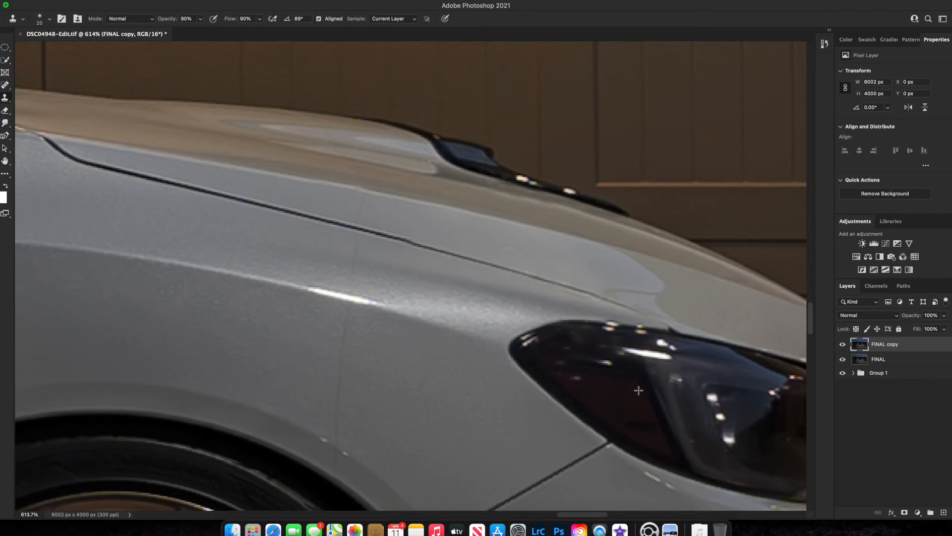
Clone dark tones over the light reflections along the headlight's upper edge and rear section, using a 10 to 12 px brush
scroll(718, 411, "down", 5)
scroll(718, 410, "up", 5)
key("bracketleft")
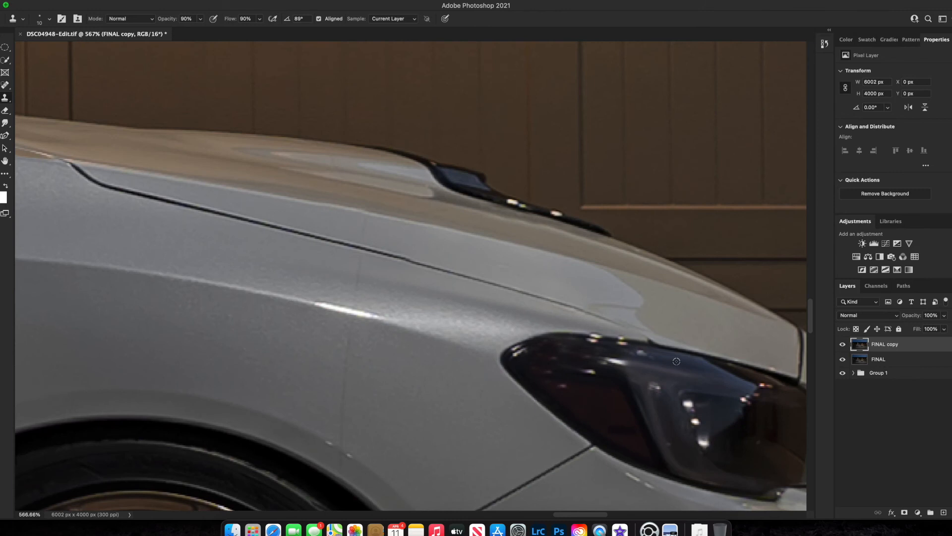
left_click(572, 333, "ctrl+alt")
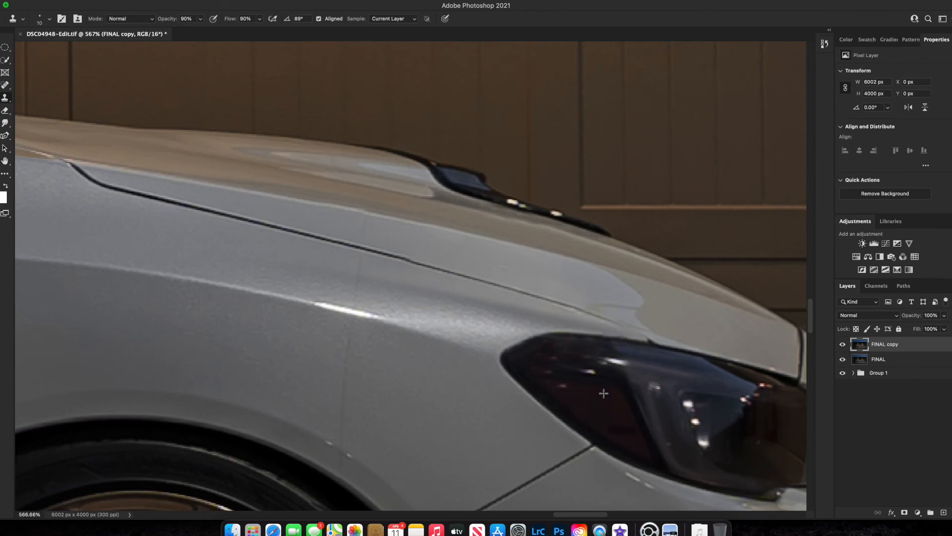
left_click_drag(624, 378, 613, 365)
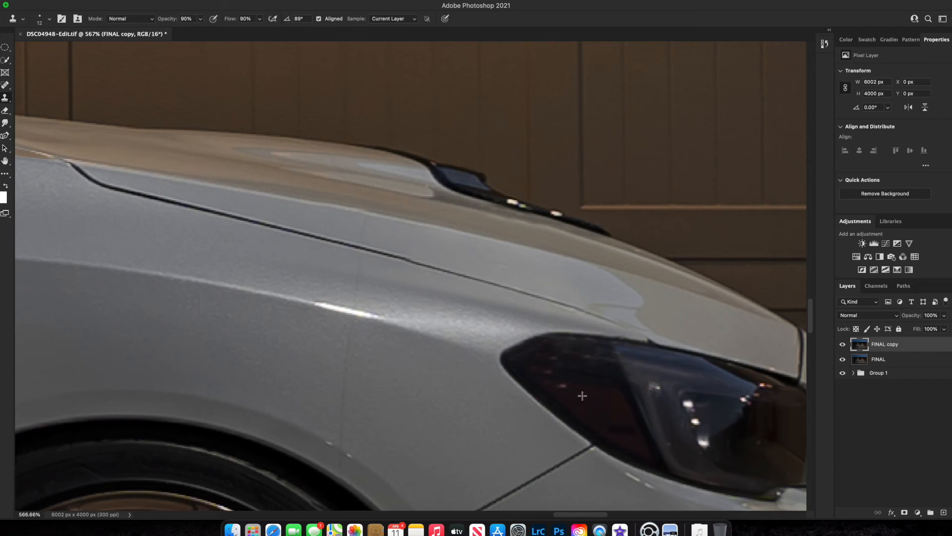
Clone clean paint over the small bright highlights on the front bumper below the headlight, using a 15 px brush
key("super+0")
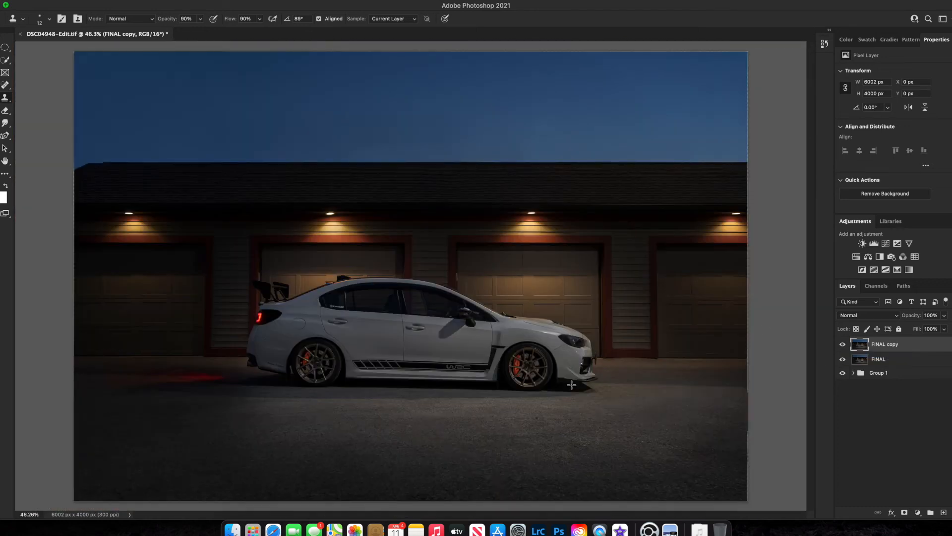
scroll(572, 385, "up", 5)
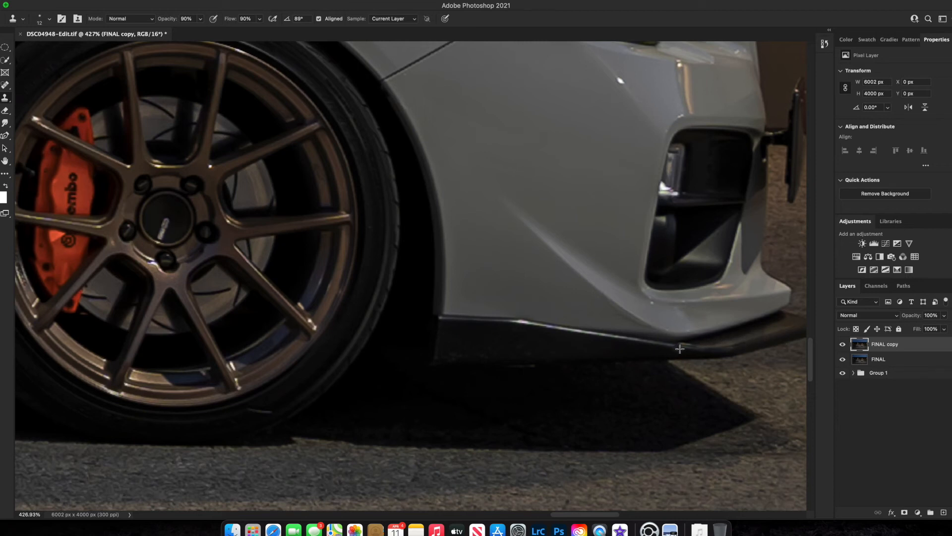
scroll(677, 348, "up", 5)
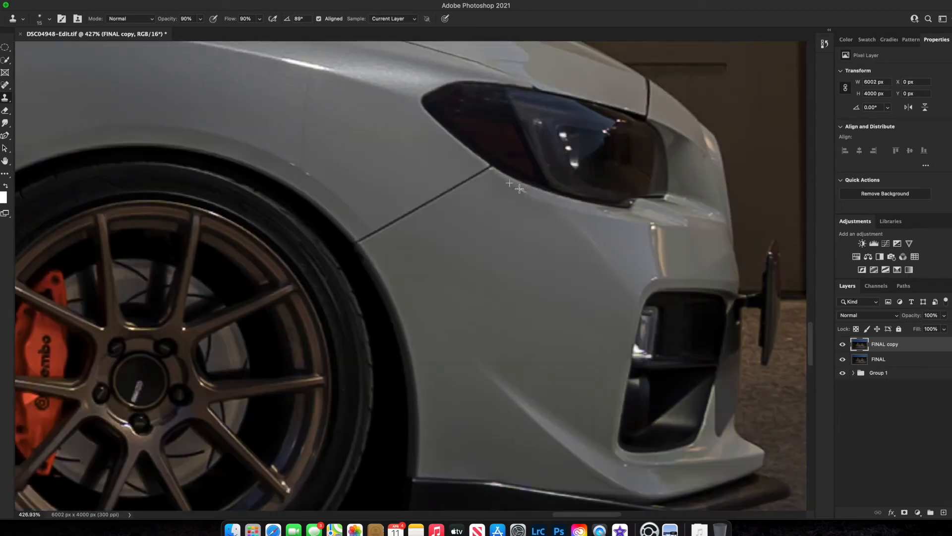
scroll(652, 203, "down", 10)
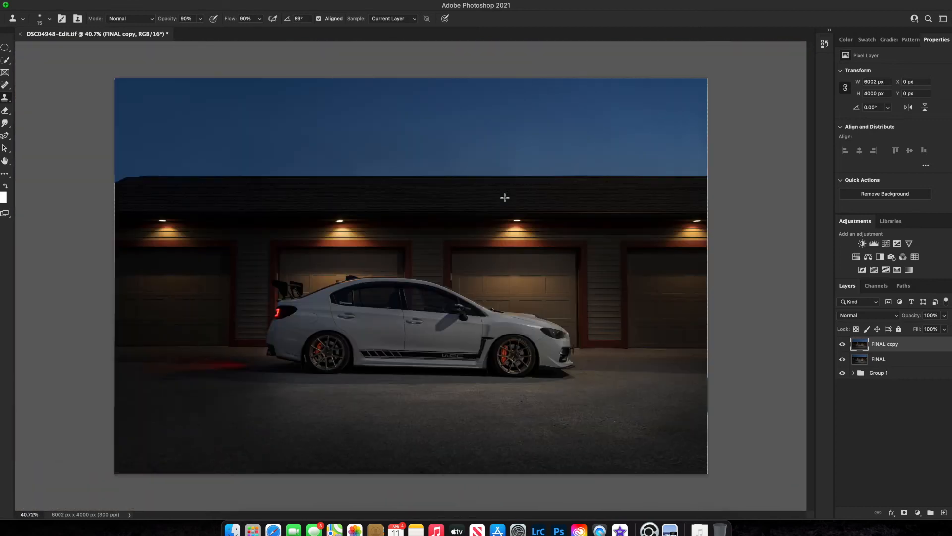
Add a new blank layer above FINAL copy and save the document
key("super+alt+shift+n")
scroll(463, 328, "up", 10)
key("super+s")
On the FINAL copy layer, clone dark trim over the bright spots along the hood scoop's edge, using a 12 px brush
left_click(885, 359)
key("l")
scroll(496, 278, "right", 5)
scroll(446, 307, "up", 10)
left_click(7, 98)
left_click(617, 326, "alt")
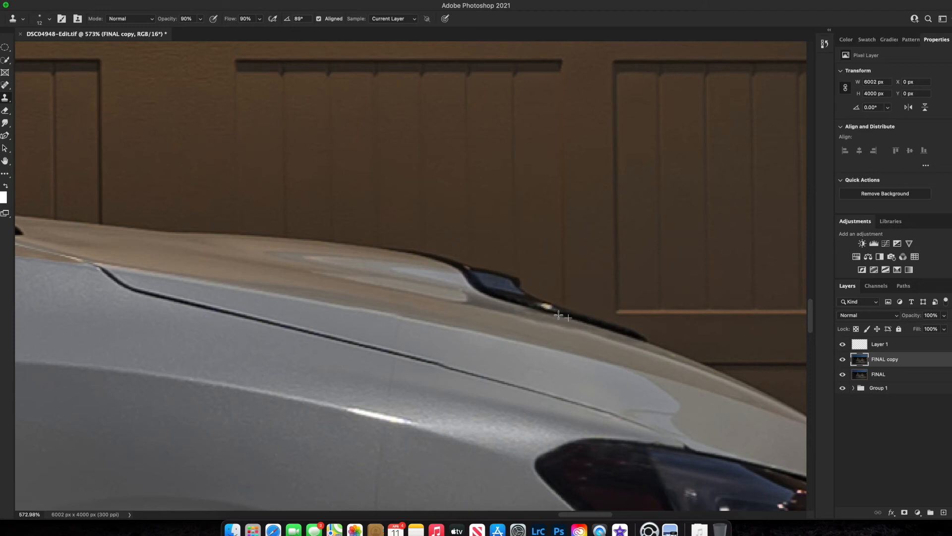
scroll(607, 340, "down", 10)
On Layer 1, start a Polygonal Lasso outline along the upper edge of the side windows from the windshield pillar rearward
left_click(880, 344)
scroll(496, 335, "up", 10)
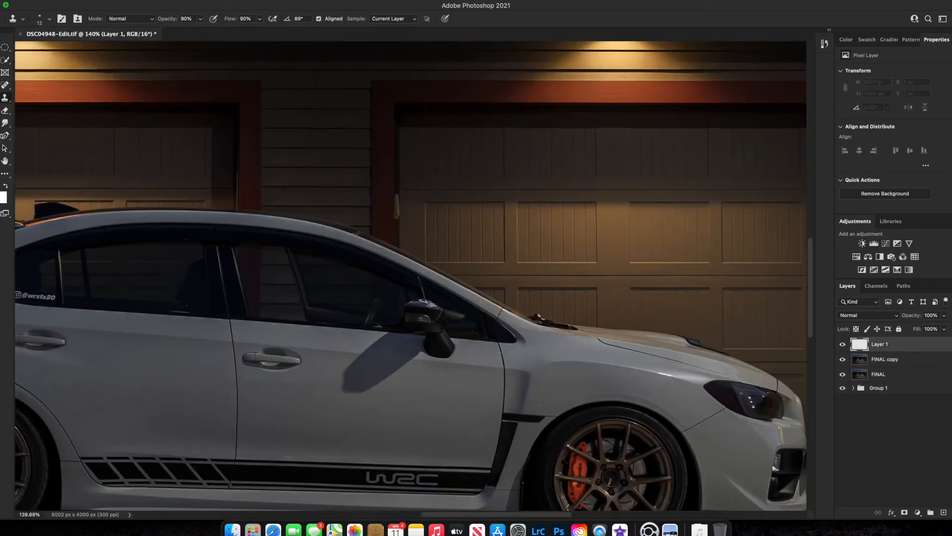
key("l")
left_click(403, 236)
left_click(331, 200)
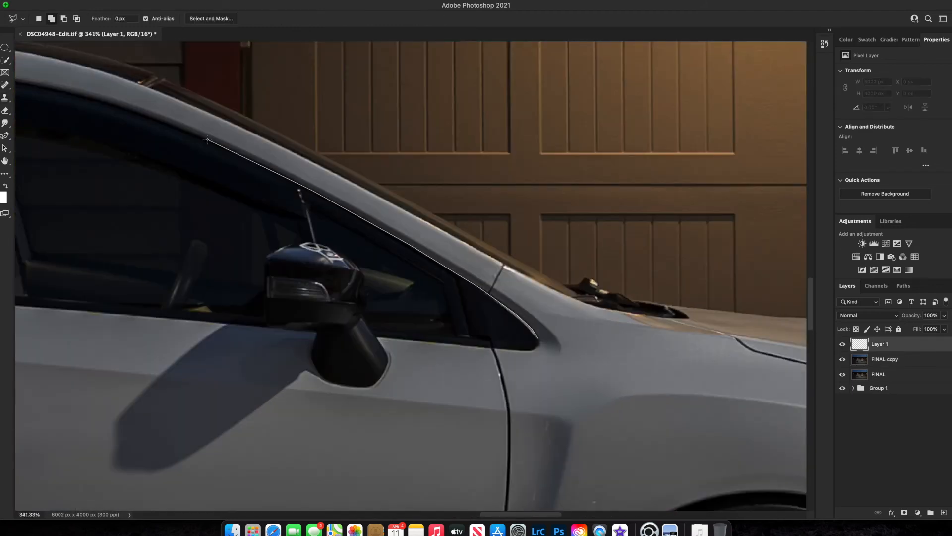
left_click_drag(208, 140, 573, 246)
left_click(373, 188)
left_click(290, 181)
left_click_drag(206, 171, 688, 201)
left_click(665, 202)
left_click(574, 199)
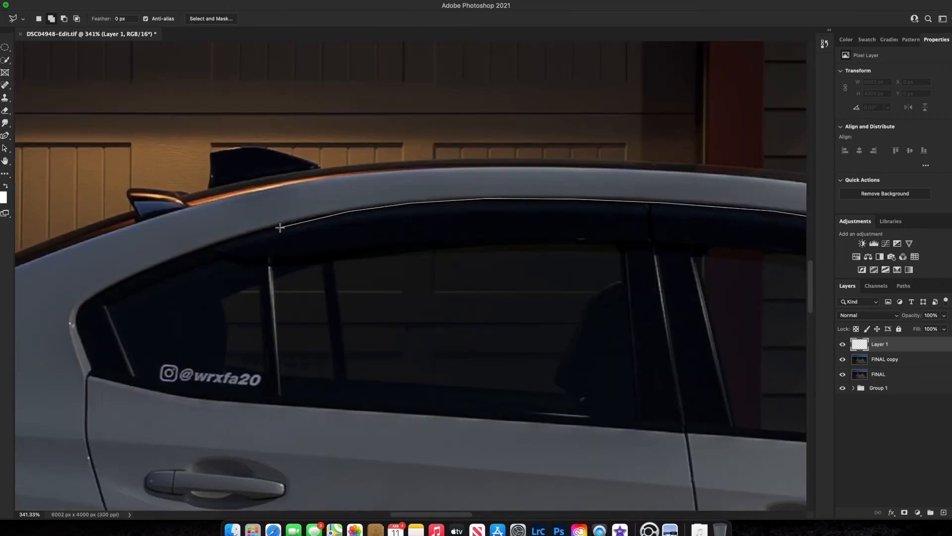
Continue the lasso outline along the lower edge of the side windows and up the rear side of the mirror
left_click(341, 409)
left_click(684, 432)
left_click_drag(685, 419, 271, 295)
left_click(617, 333)
scroll(618, 333, "up", 3)
left_click_drag(618, 333, 469, 328)
left_click(590, 336)
left_click(584, 321)
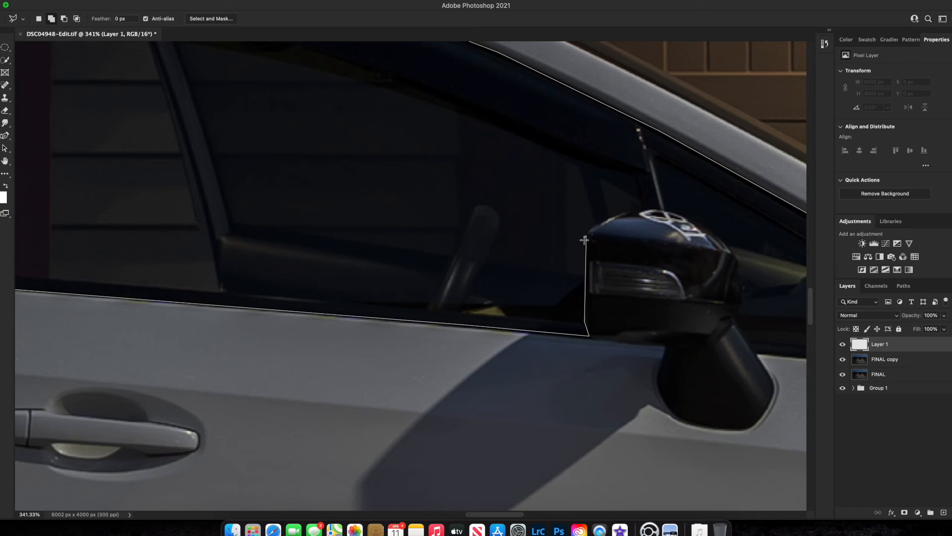
Trace the lasso around the side mirror and along the front window's lower edge, closing the selection at its front corner
left_click(736, 316)
left_click_drag(737, 317, 539, 264)
left_click(561, 302)
left_click(782, 321)
left_click_drag(782, 321, 733, 317)
left_click(750, 318)
left_click(759, 308)
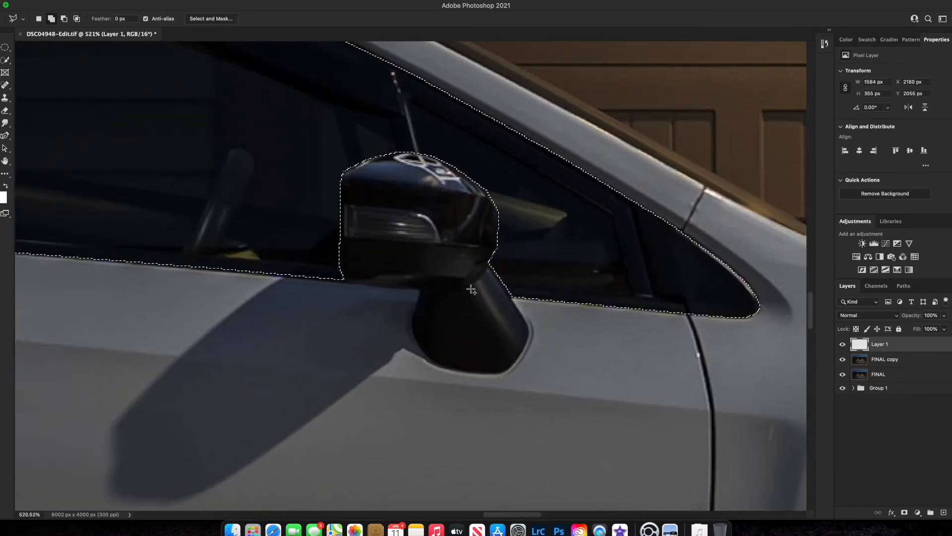
Save the side window selection under the name WIND
scroll(471, 284, "down", 10)
left_click(179, 2)
left_click(198, 210)
type("WIND")
key("Return")
Paint the selected side windows dark on Layer 1 with a 245 px brush at 75% opacity and 50% flow
key("b")
key("7")
key("5")
key("shift+5")
mouse_move(615, 291)
left_mouse_down()
mouse_move(393, 276)
mouse_move(205, 231)
left_mouse_up()
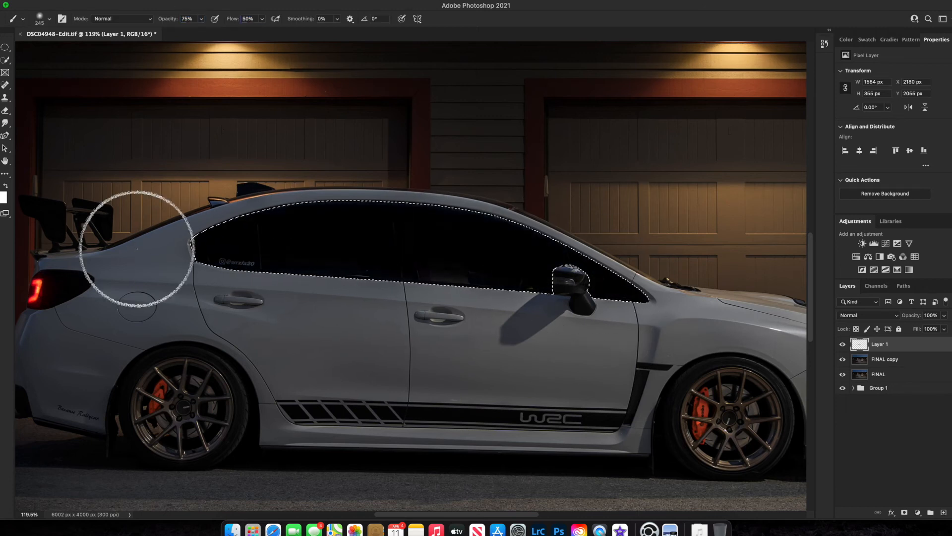
Set Layer 1 to the Overlay blend mode at 50% opacity
left_click(868, 315)
left_click(868, 447)
left_click(944, 315)
left_click_drag(946, 328, 921, 327)
key("super+0")
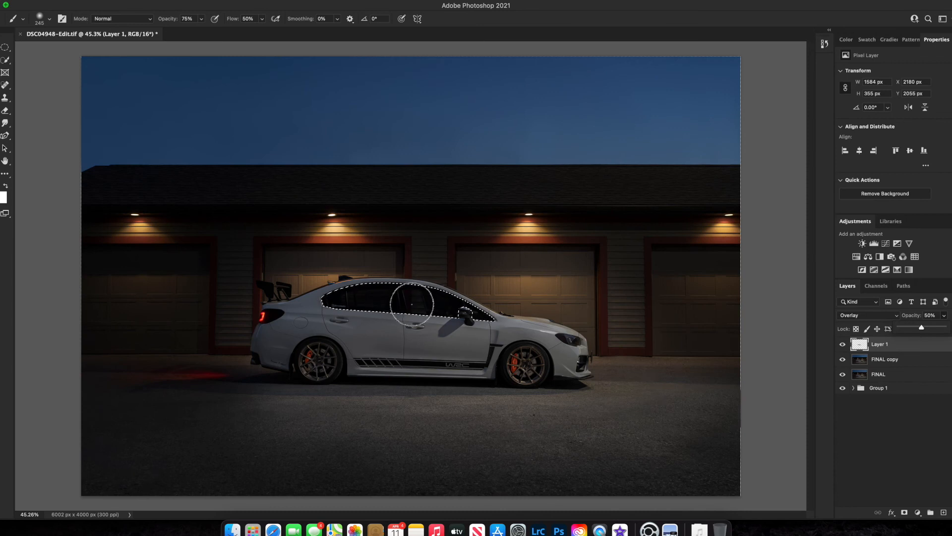
Clone over a distracting patch in the side windows, make FINAL copy the active layer and clear the selection
scroll(434, 313, "up", 10)
key("s")
left_click(416, 267, "alt")
mouse_move(381, 262)
left_mouse_down()
mouse_move(373, 253)
mouse_move(423, 258)
left_mouse_up()
left_click(885, 359)
scroll(392, 309, "up", 5)
scroll(407, 300, "down", 3)
key("super+d")
Outline the glass area of the front door window with the Polygonal Lasso on FINAL copy
key("l")
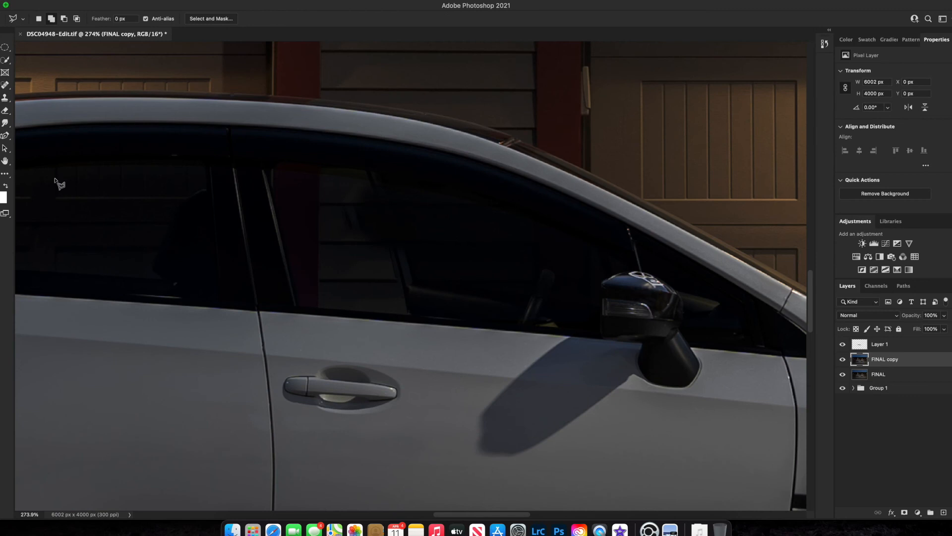
left_click(512, 323)
left_click(304, 307)
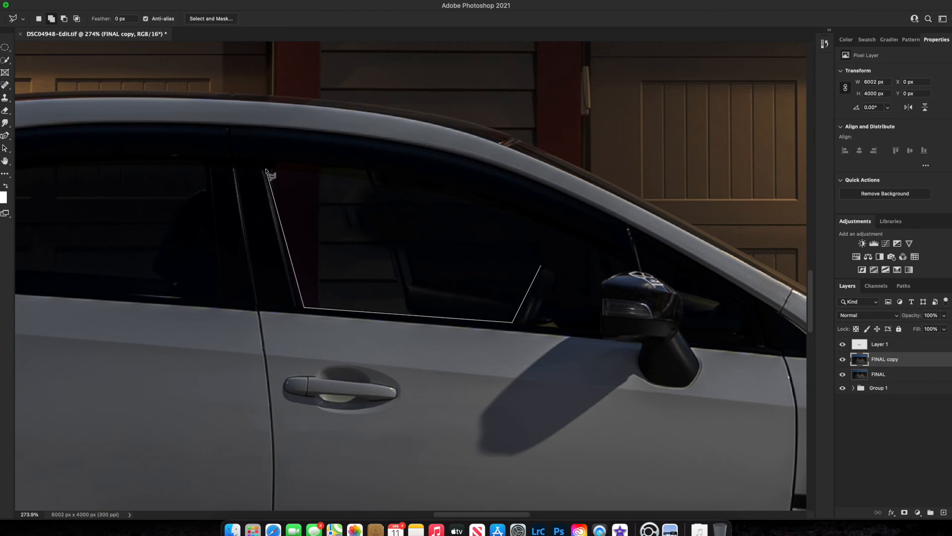
left_click(540, 266)
Clone dark glass over the interior details within the selected front door window and deselect
key("s")
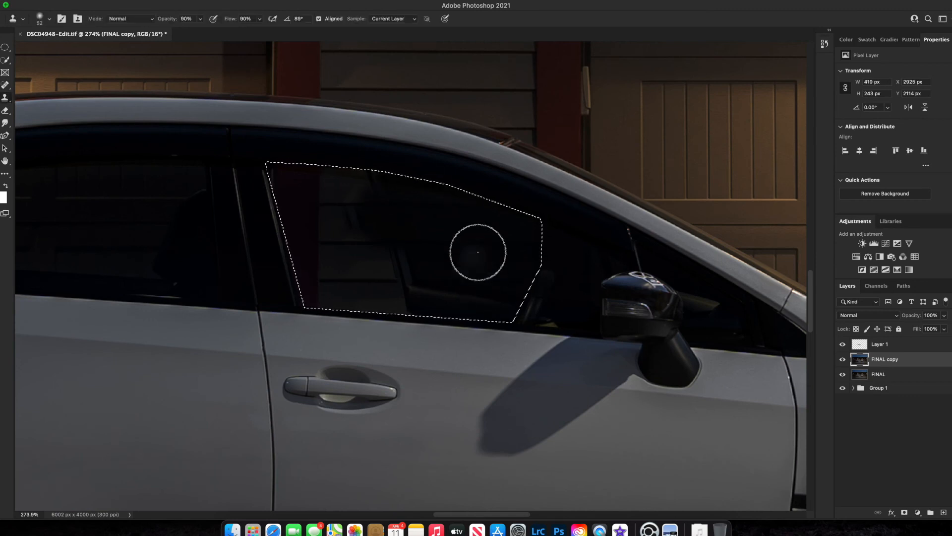
mouse_move(411, 232)
left_mouse_down()
mouse_move(382, 194)
mouse_move(297, 183)
mouse_move(342, 220)
mouse_move(319, 239)
mouse_move(411, 266)
mouse_move(347, 259)
mouse_move(472, 306)
mouse_move(497, 271)
mouse_move(401, 287)
mouse_move(399, 258)
mouse_move(412, 267)
mouse_move(364, 302)
mouse_move(445, 265)
left_mouse_up()
key("super+d")
scroll(462, 309, "down", 5)
scroll(463, 309, "up", 3)
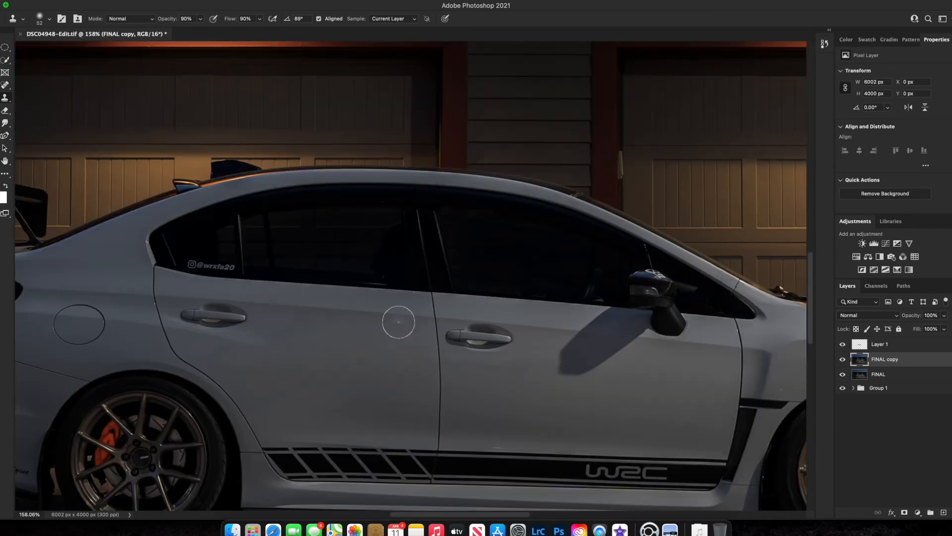
Raise Layer 1's opacity to 70% and save the document
left_click(881, 344)
left_click(944, 315)
scroll(452, 357, "down", 5)
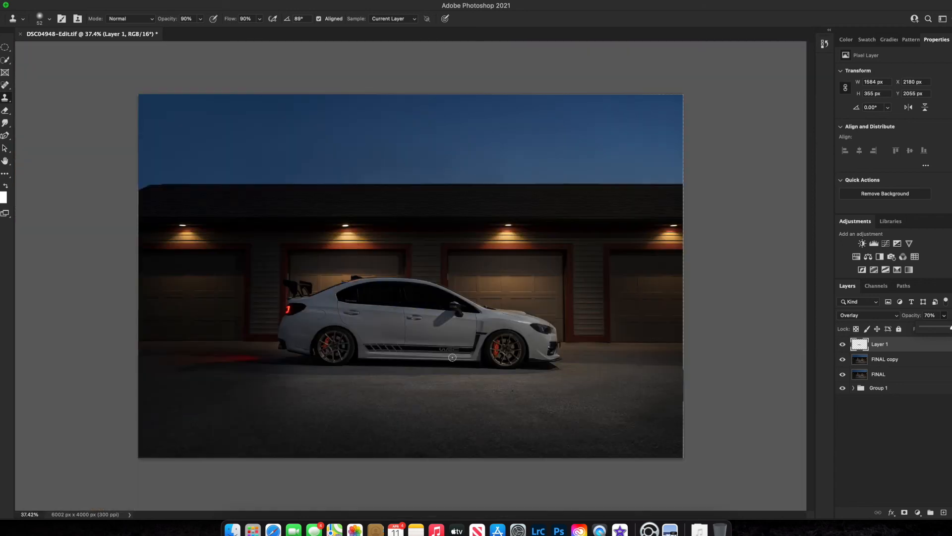
key("super+s")
Remove marks from the asphalt around the car with the Spot Healing Brush on the FINAL copy layer
scroll(535, 405, "up", 5)
key("j")
left_click_drag(453, 353, 506, 357)
left_click(885, 359)
left_click(460, 352)
left_click_drag(551, 356, 478, 355)
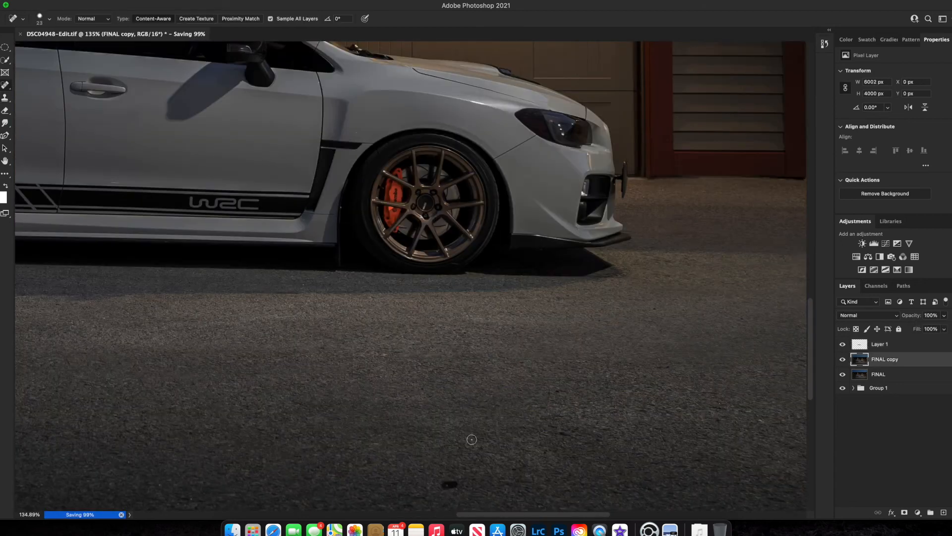
scroll(363, 333, "down", 5)
scroll(362, 367, "left", 5)
scroll(300, 332, "up", 5)
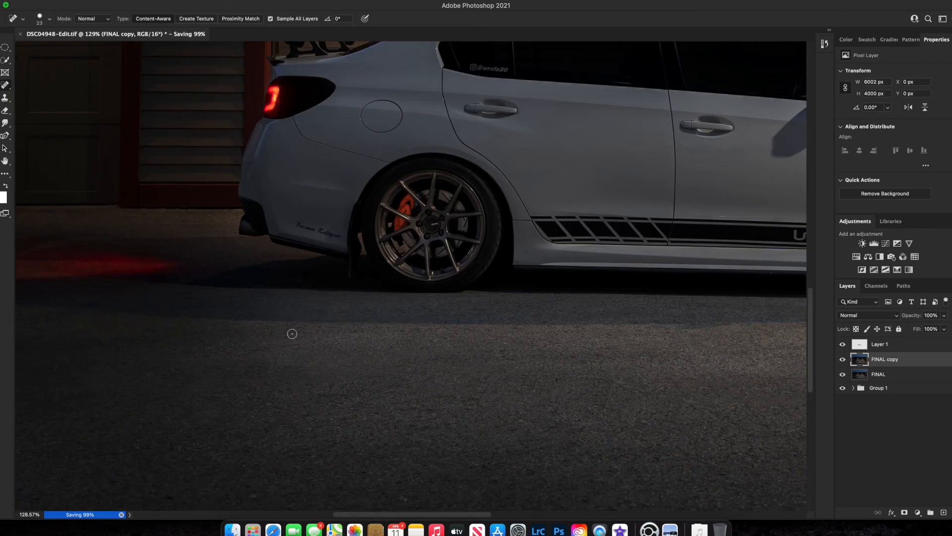
scroll(274, 298, "down", 10)
scroll(530, 372, "up", 4)
left_click_drag(525, 379, 586, 383)
Clone Stamp over the remaining uneven patches of pavement, sampling nearby clean asphalt on FINAL copy
key("s")
left_click(558, 374, "alt")
mouse_move(518, 387)
left_mouse_down()
mouse_move(503, 391)
mouse_move(588, 422)
mouse_move(528, 377)
left_mouse_up()
left_click(442, 359, "alt")
left_click(454, 362, "alt")
left_click_drag(406, 360, 320, 360)
scroll(316, 354, "up", 4)
left_click_drag(401, 350, 368, 350)
left_click(331, 344, "alt")
left_click_drag(304, 344, 206, 342)
left_click(240, 436, "alt")
scroll(347, 415, "down", 5)
mouse_move(398, 404)
left_mouse_down()
mouse_move(451, 404)
mouse_move(419, 404)
left_mouse_up()
Rename Layer 1 as Windows and paint dodge-and-burn strokes on the car at 4% flow on a new Overlay layer named D&B
left_click(849, 346)
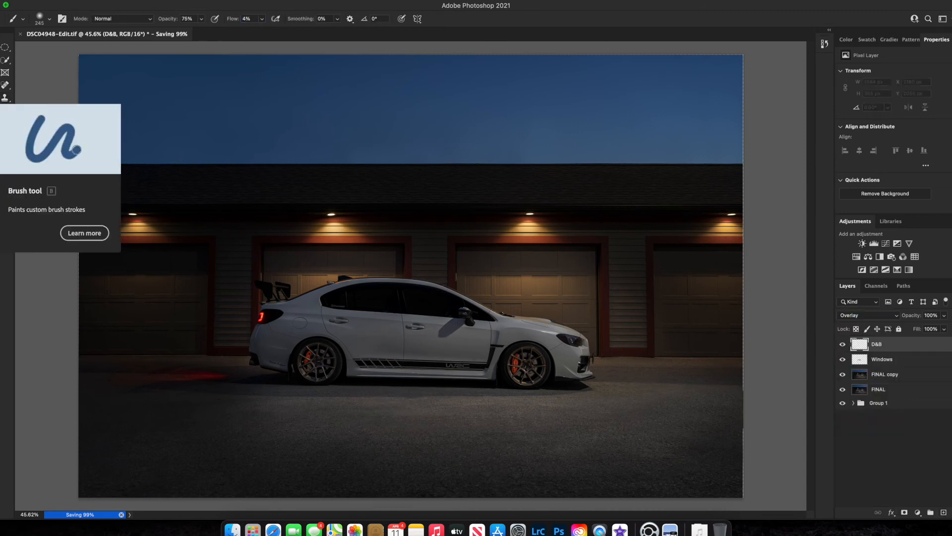
scroll(551, 349, "up", 8)
mouse_move(568, 319)
left_mouse_down()
mouse_move(432, 304)
mouse_move(609, 309)
left_mouse_up()
left_click_drag(549, 296, 93, 250)
left_click_drag(234, 285, 230, 286)
left_click_drag(146, 311, 51, 334)
left_click_drag(548, 400, 544, 400)
left_click_drag(709, 308, 774, 318)
Clone out the bright specks along the front fender's crease on the FINAL copy layer
left_click(885, 374)
key("s")
left_click_drag(615, 284, 582, 287)
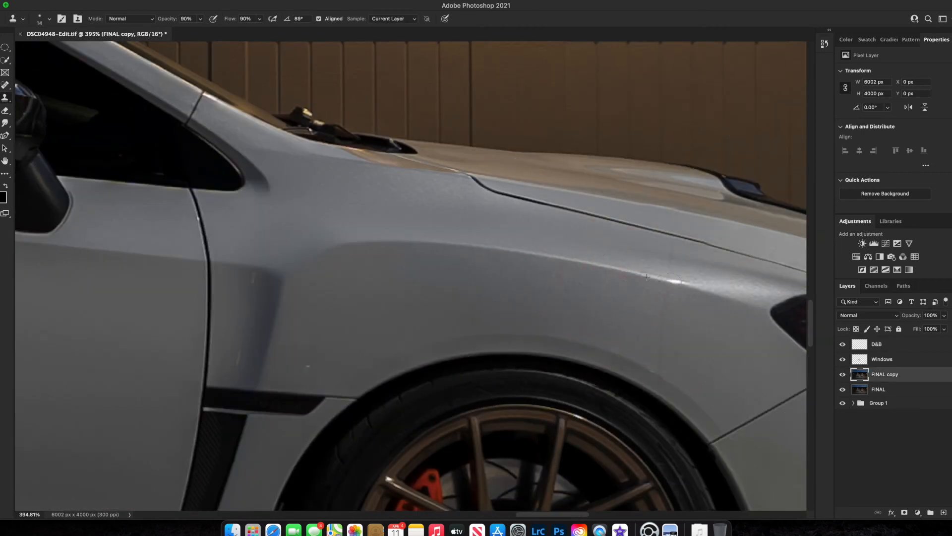
left_click(677, 282)
Paint more dodging strokes along the car's body on the D&B layer
left_click(877, 344)
left_click_drag(484, 289, 437, 290)
left_click_drag(124, 317, 446, 328)
left_click_drag(398, 248, 407, 248)
Brighten the front wheel's spokes and brake parts on D&B with a 22 px brush at 75% opacity and 4% flow
key("b")
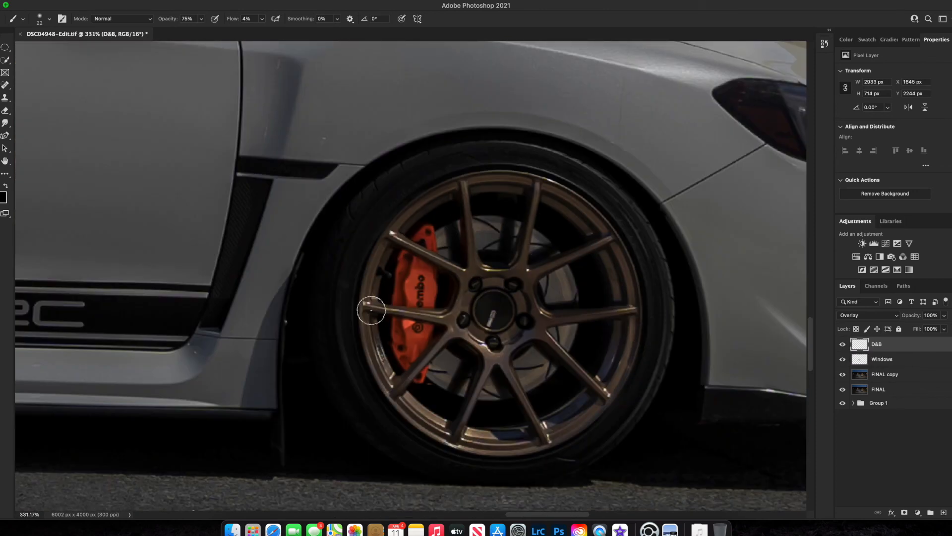
left_click_drag(371, 311, 527, 399)
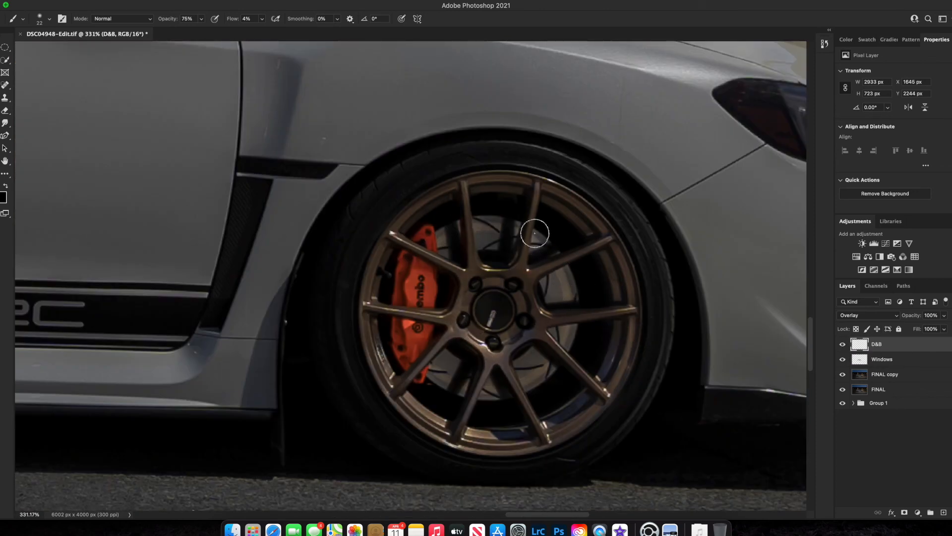
left_click_drag(396, 338, 452, 435)
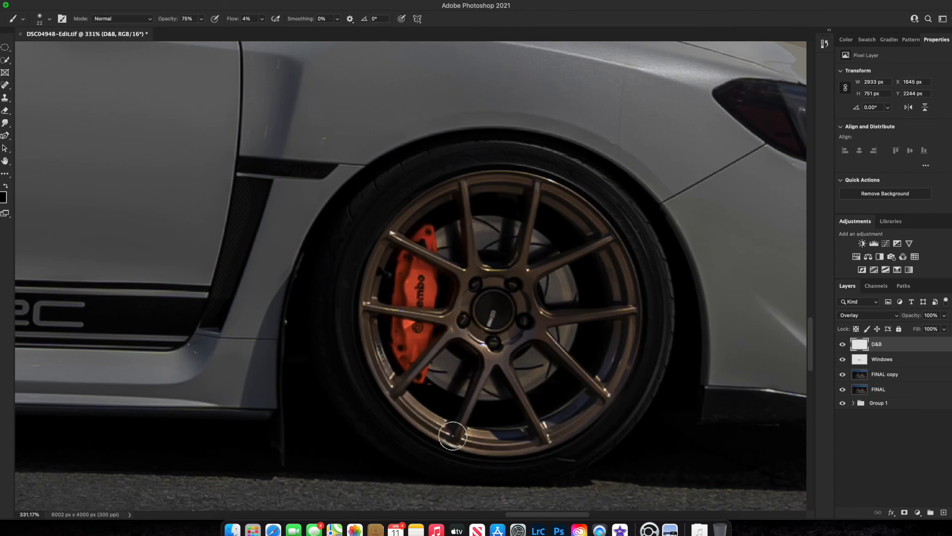
key("super+0")
Swap the painting colour to black and darken areas around the rear of the car on the D&B layer
key("x")
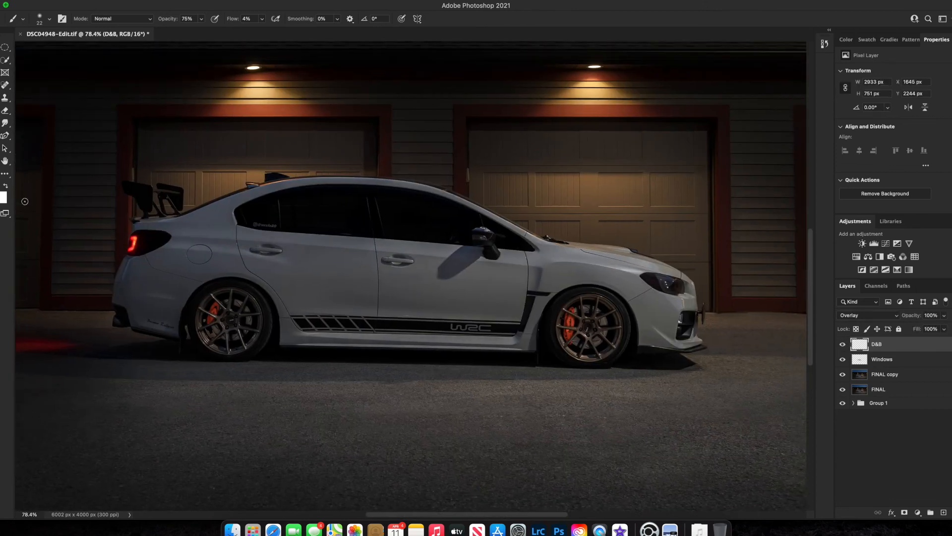
scroll(299, 279, "up", 5)
scroll(297, 279, "down", 5)
key("[")
left_click_drag(160, 315, 136, 317)
mouse_move(144, 317)
left_mouse_down()
mouse_move(308, 340)
mouse_move(294, 368)
mouse_move(285, 359)
left_mouse_up()
scroll(268, 342, "up", 10)
Swap the foreground and background colours, reduce the brush size and save the document
left_click(6, 186)
key("[")
key("[")
key("[")
key("[")
scroll(322, 355, "down", 15)
scroll(371, 352, "up", 8)
scroll(371, 353, "down", 5)
key("super+s")
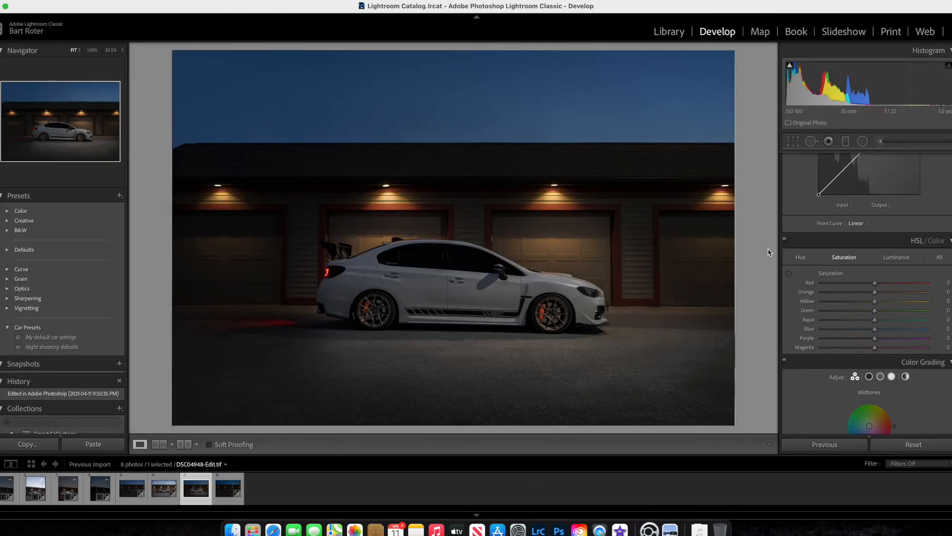
In Lightroom Classic's Develop module, set the edited photo's Temp to +7 and Whites to +10, and adjust the point curve
scroll(873, 248, "up", 5)
left_click_drag(872, 220, 875, 220)
left_click_drag(871, 255, 874, 256)
left_click_drag(871, 297, 867, 269)
Color grade the shadows with a hue of 25 and a saturation of 10
scroll(872, 278, "down", 5)
scroll(921, 271, "down", 3)
scroll(921, 272, "down", 5)
left_click(869, 202)
left_click(945, 334)
type("25")
key("Tab")
type("10")
key("Return")
Color grade the midtones with a hue of 325 and a saturation of 10
left_click(881, 202)
type("10")
key("Return")
scroll(881, 251, "down", 5)
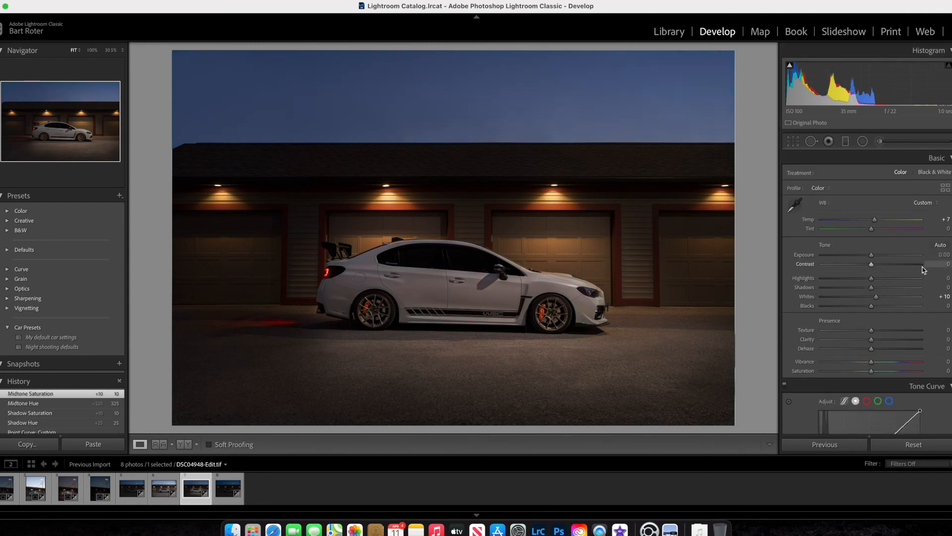
Set the photo's sharpening amount to 70 and its edge masking to 80
left_click_drag(881, 251, 940, 215)
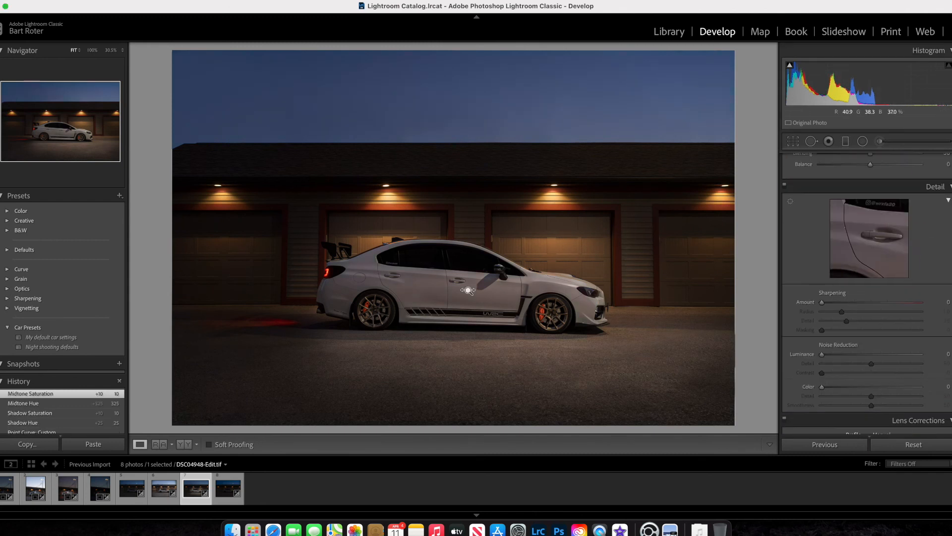
left_click(470, 293)
left_click_drag(823, 303, 858, 306)
left_click(493, 275)
left_click_drag(822, 330, 902, 330)
mouse_move(427, 243)
left_mouse_down()
mouse_move(472, 251)
mouse_move(440, 242)
left_mouse_up()
Set the photo's Temp to +10 and place a graduated filter across the sky, deleting the extra second filter
key("m")
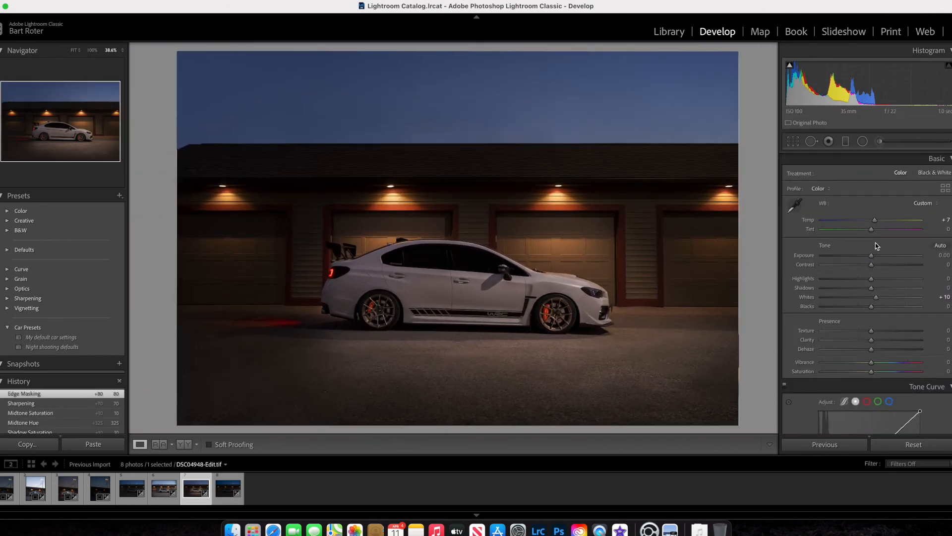
left_click_drag(434, 45, 429, 257)
left_click_drag(365, 197, 359, 198)
key("m")
left_click_drag(535, 176, 495, 177)
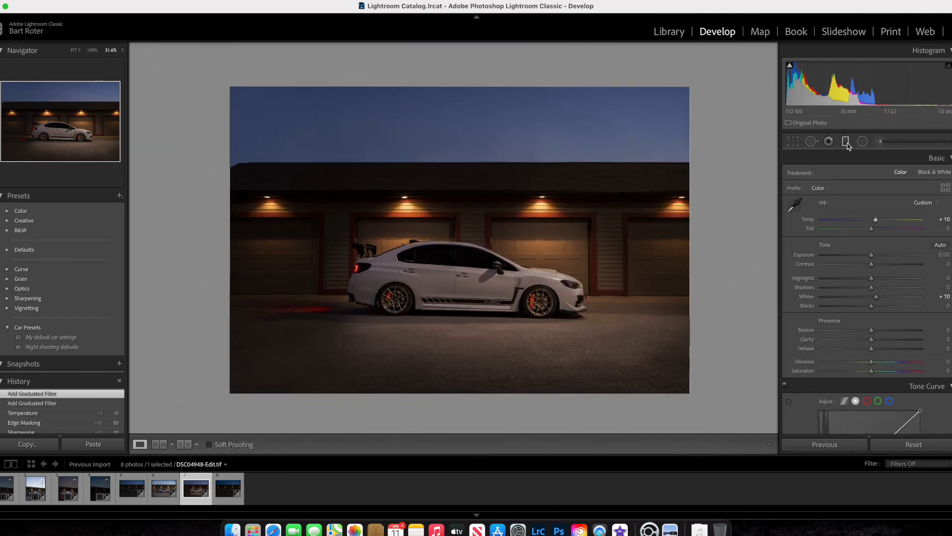
left_click(846, 142)
left_click(379, 209)
key("Delete")
Widen the sky filter's transition and set its Temp to -10 and Highlights to -10
left_click(438, 170)
left_click_drag(453, 84, 453, 59)
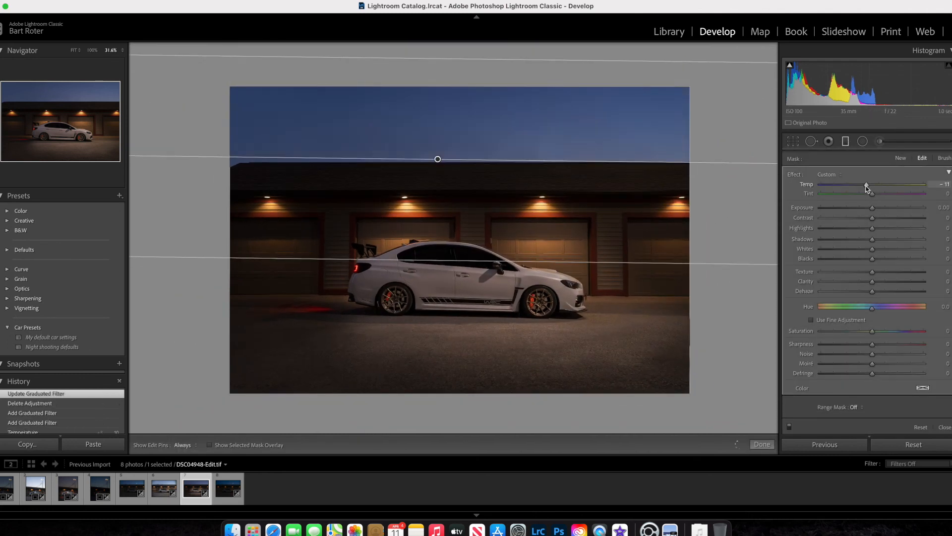
left_click_drag(873, 228, 868, 229)
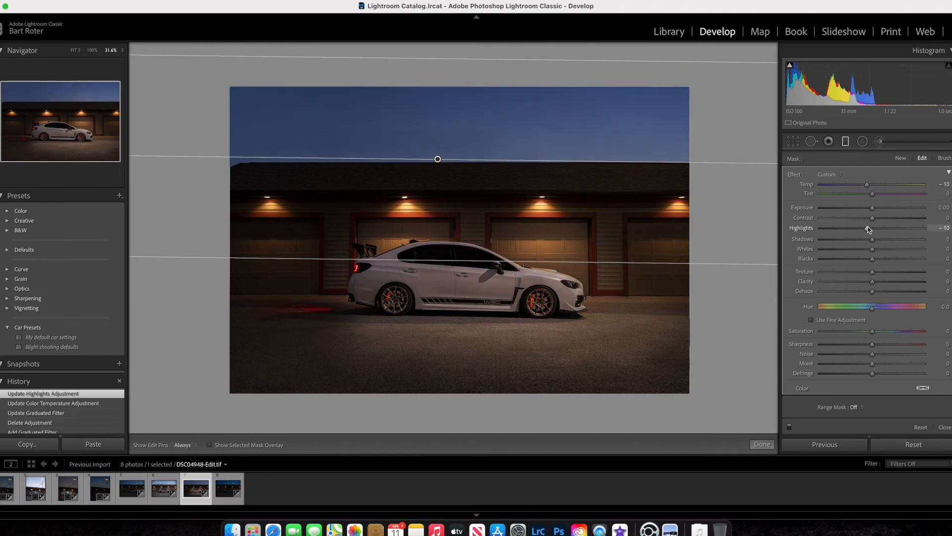
Add a vertical graduated filter over the photo's left side and set its Exposure to -0.26
left_click(872, 209)
left_click_drag(184, 245, 473, 249)
left_click_drag(872, 208, 869, 210)
Add a graduated filter over the foreground pavement with Exposure -0.51 and compare the photo with the filters off and on
left_click_drag(475, 411, 459, 283)
left_click_drag(461, 416, 460, 430)
left_click_drag(872, 209, 868, 208)
left_click(789, 425)
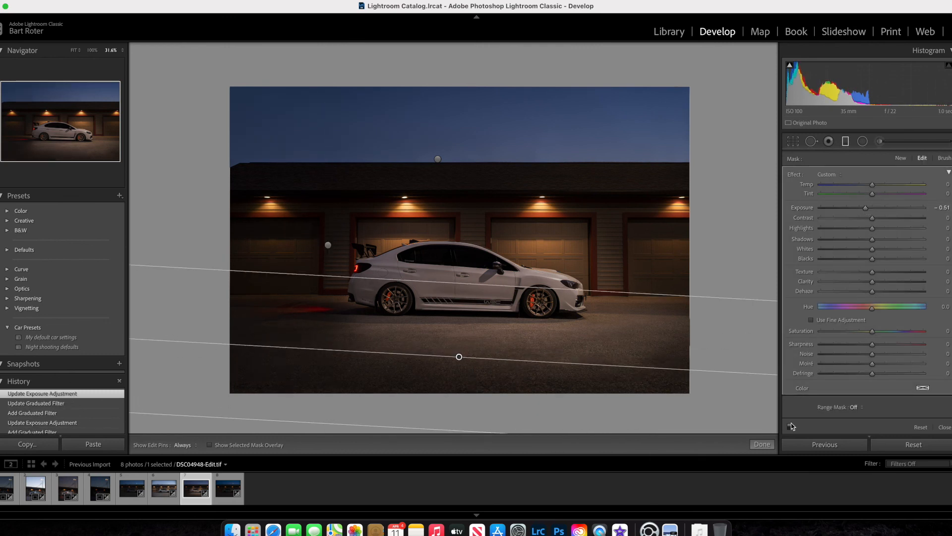
left_click(790, 425)
Add a graduated filter from the photo's right side, adjust its Exposure and close the filter tool
left_click_drag(758, 253, 382, 252)
left_click_drag(872, 208, 876, 209)
left_click(746, 261)
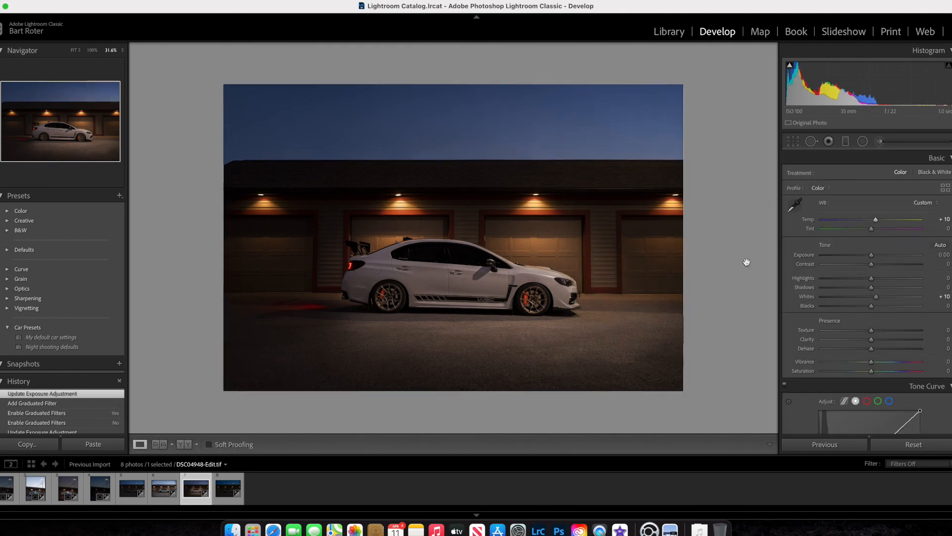
Try deleting the graduated filter on the photo's left side and undo the deletion
left_click(321, 243)
key("Delete")
key("super+z")
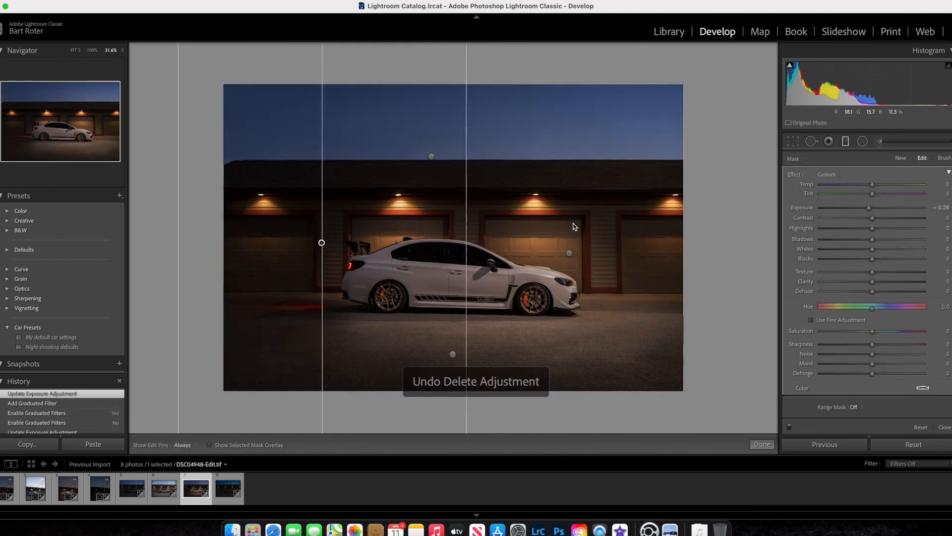
key("super+shift+z")
key("super+z")
Draw a radial filter around the whole car and set its Exposure to 0.09, Contrast to 6 and Shadows to 6
left_click(863, 141)
left_click_drag(453, 282, 602, 211)
left_click_drag(534, 226, 537, 234)
left_click_drag(453, 281, 455, 283)
key("super+=")
left_click_drag(498, 243, 314, 244)
left_click_drag(383, 279, 612, 153)
key("super+z")
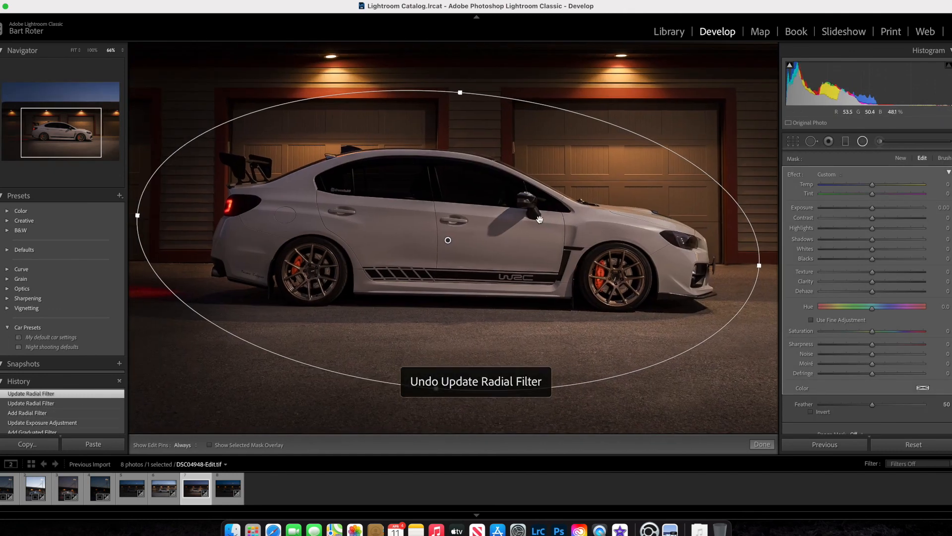
left_click_drag(876, 241, 875, 240)
left_click_drag(873, 208, 875, 218)
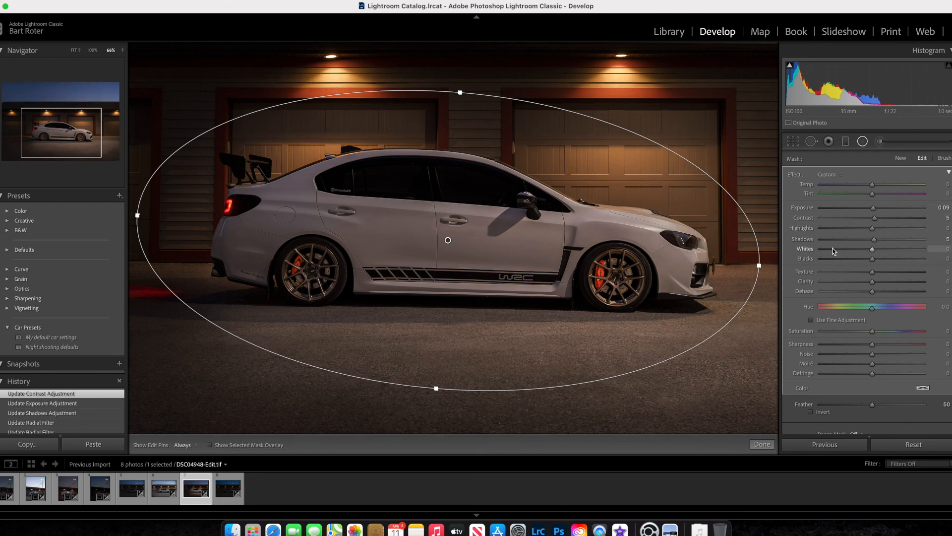
Crop the photo to the 4 x 5 / 8 x 10 aspect ratio and tighten the frame around the car
left_click(796, 142)
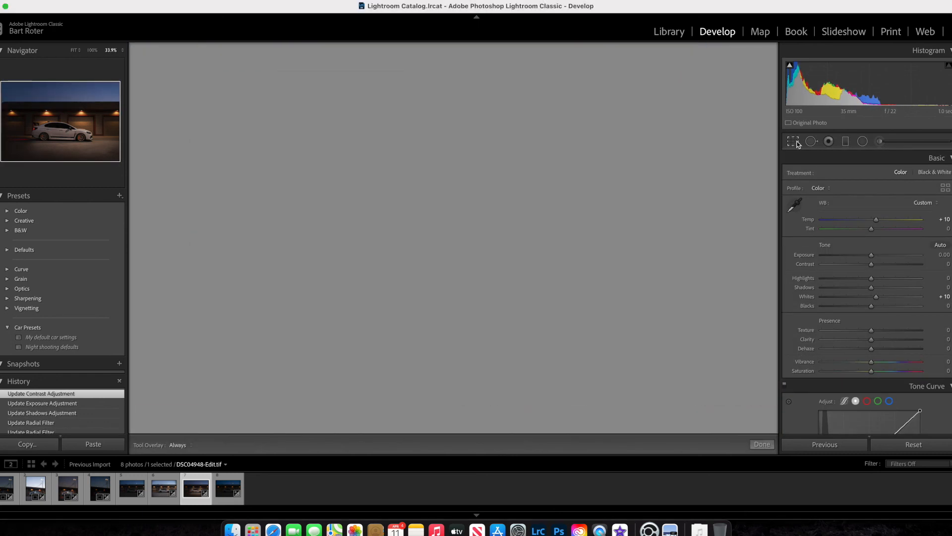
left_click(919, 174)
left_click(912, 212)
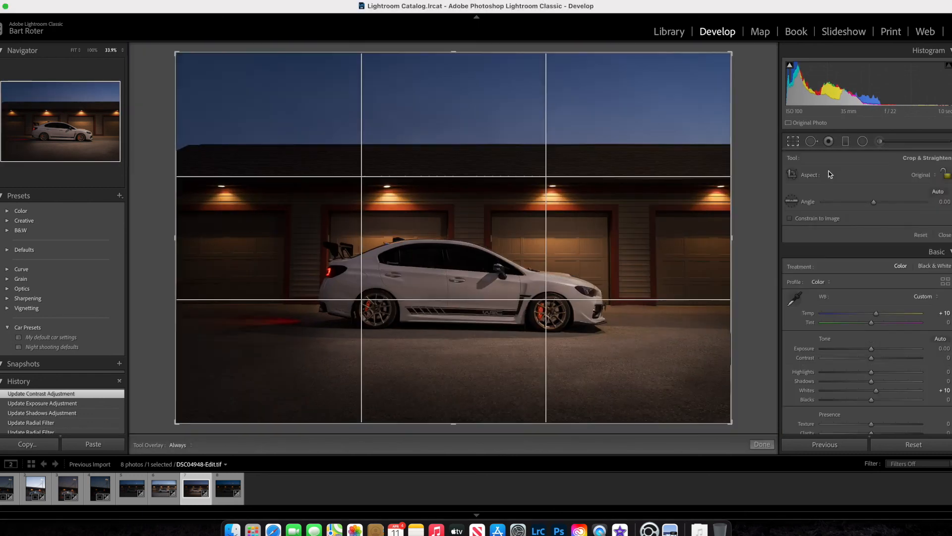
left_click_drag(221, 52, 304, 51)
left_click_drag(434, 200, 516, 201)
left_click_drag(304, 51, 255, 79)
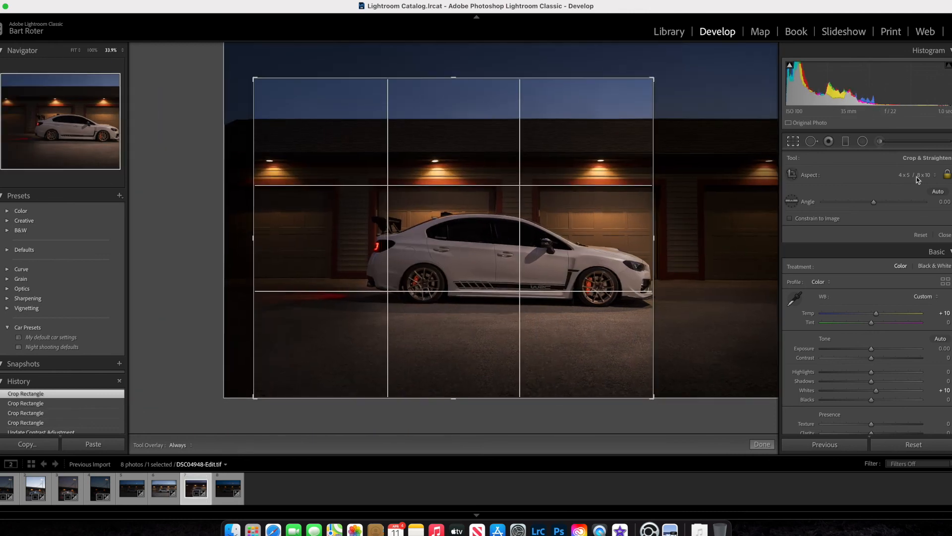
Change the crop's aspect ratio to 16 x 10, widen the frame to cover most of the photo and apply the crop
left_click(915, 175)
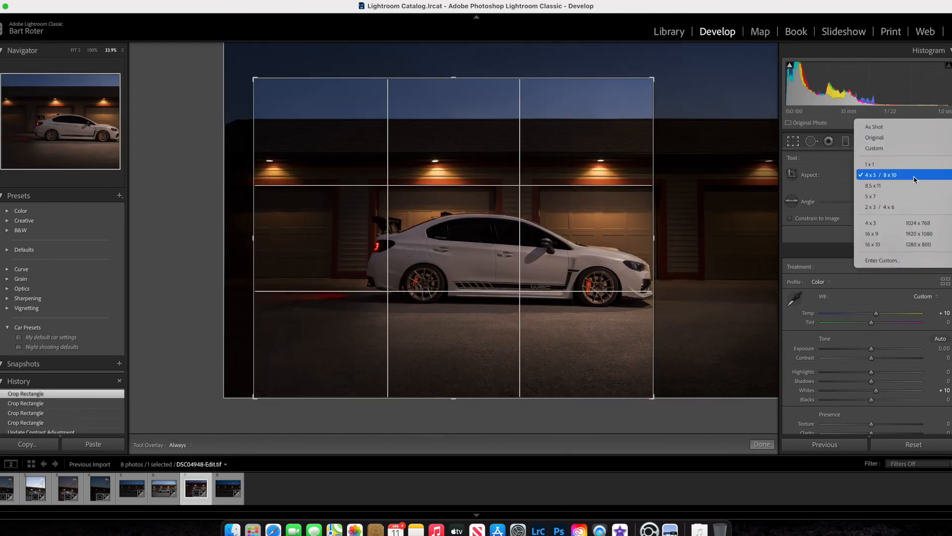
left_click(883, 260)
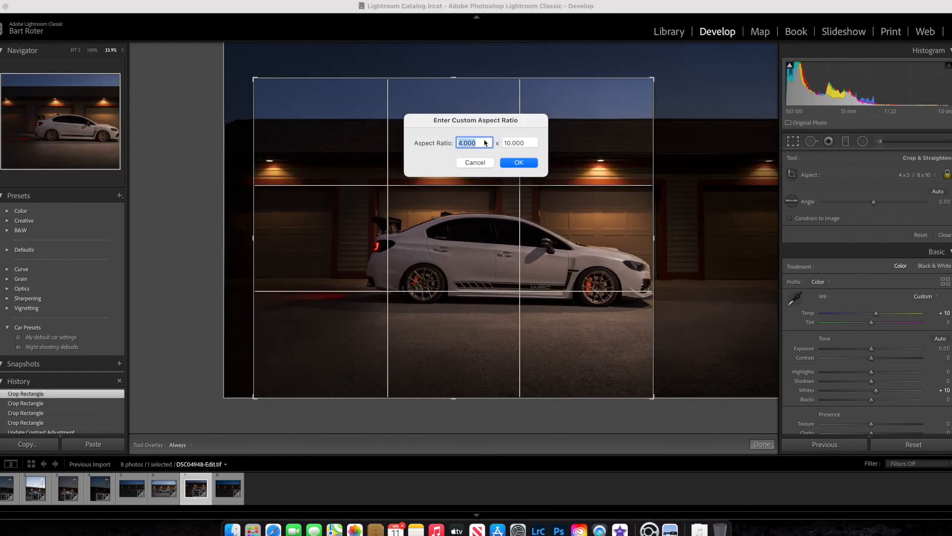
key("Tab")
type("8")
key("Return")
left_click_drag(652, 115, 686, 90)
left_click_drag(517, 205, 517, 188)
left_click_drag(686, 90, 709, 78)
left_click_drag(198, 78, 194, 77)
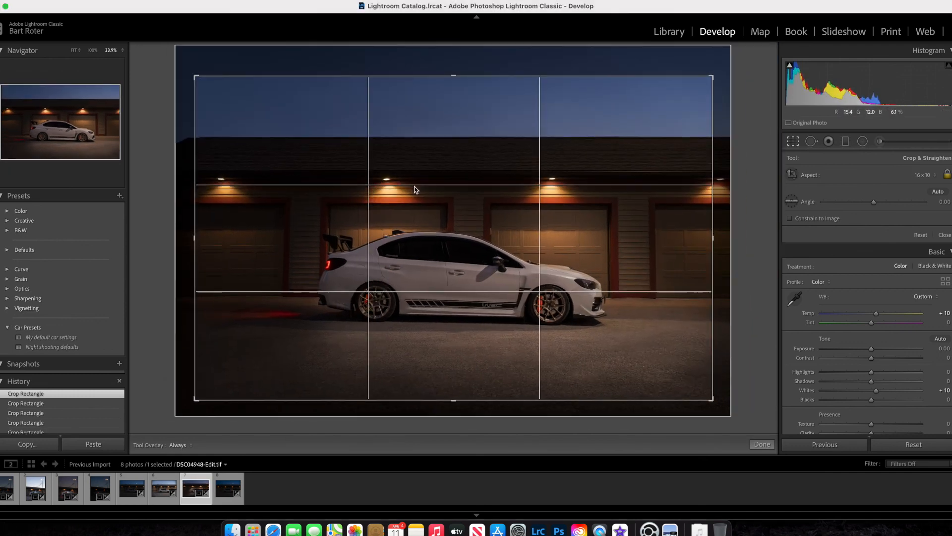
key("Return")
Lower the Exposure of the existing graduated filter over the sky slightly and close the filter tool
key("m")
left_click(421, 117)
left_click_drag(872, 208, 865, 210)
key("m")
Copy the edited photo's settings and paste them onto the brighter exposure just before it in the filmstrip to match the crop
left_click(27, 444)
left_click(648, 316)
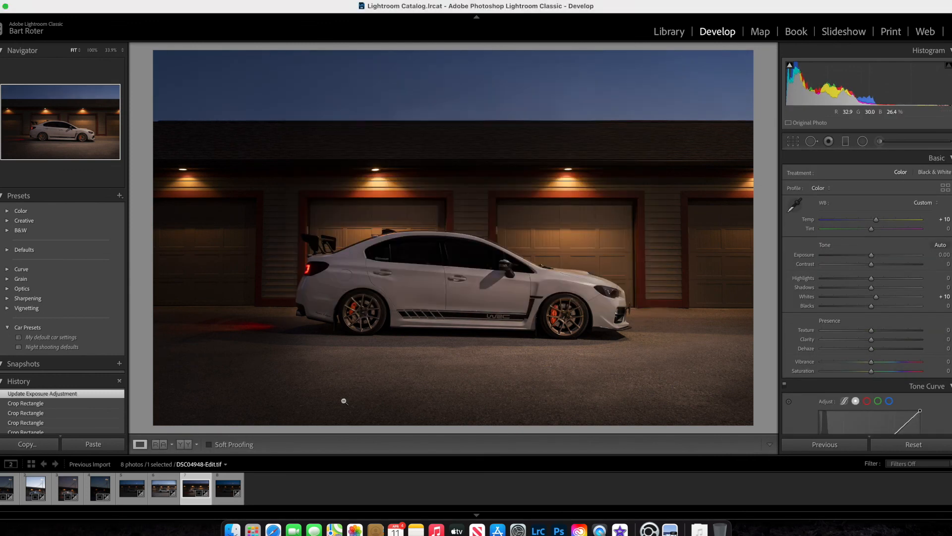
left_click(164, 489)
left_click(93, 444)
Compare the final edit side by side with the brighter original exposure, using the original as the reference photo
left_click(197, 483)
left_click(159, 444)
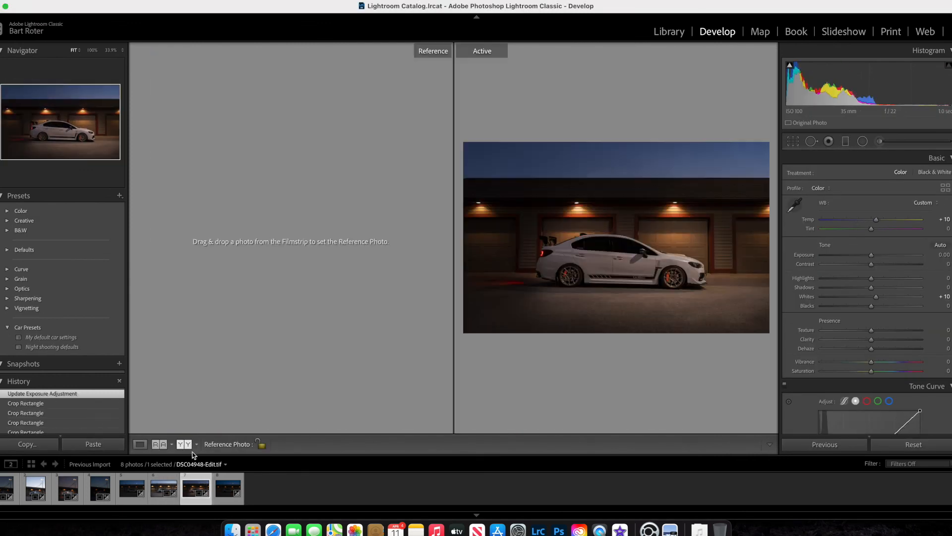
left_click_drag(163, 488, 225, 331)
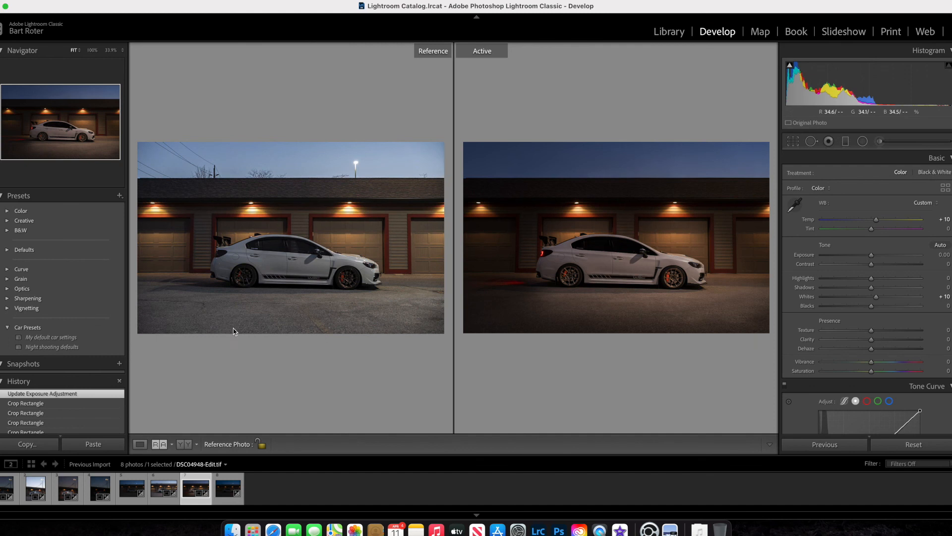